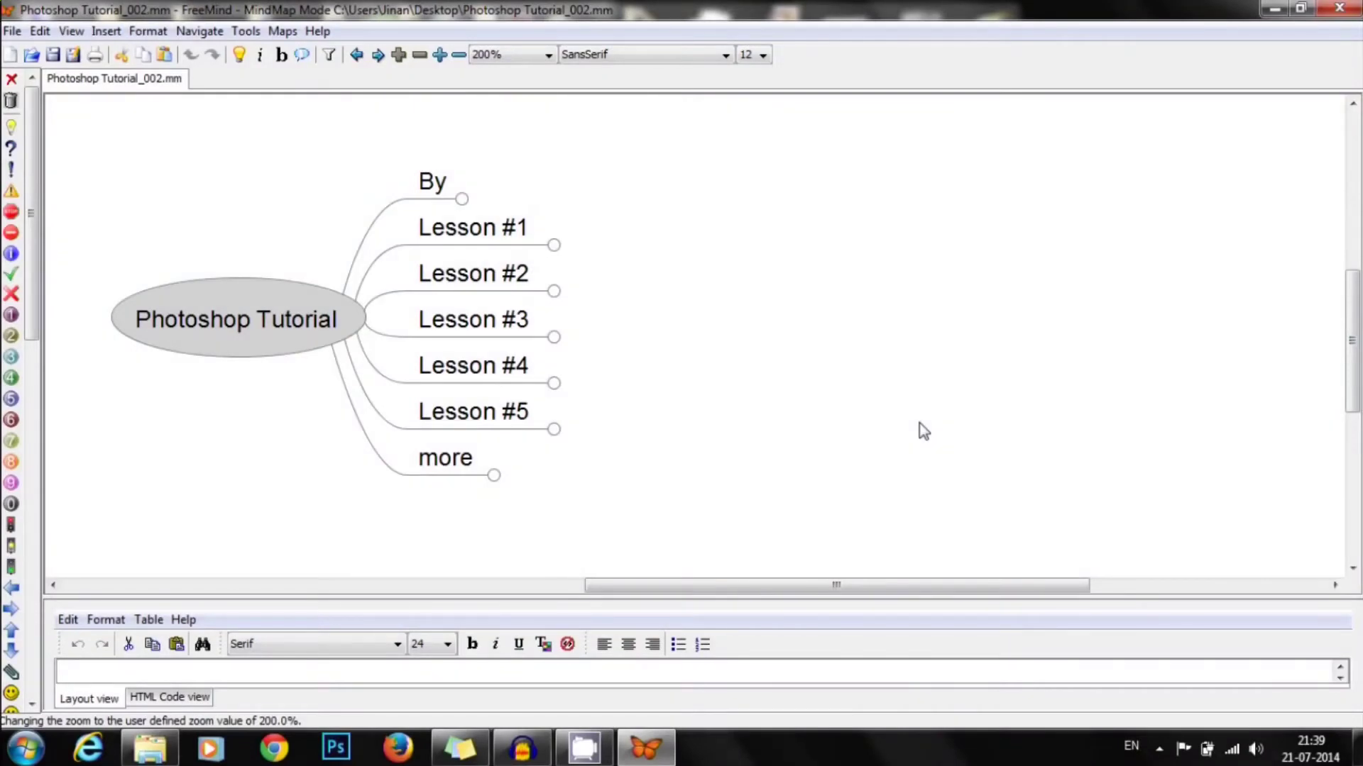
# Expand the By branch of the mind map, then review the Lesson #1 topics and collapse that lesson again.
pyautogui.click(462, 199)
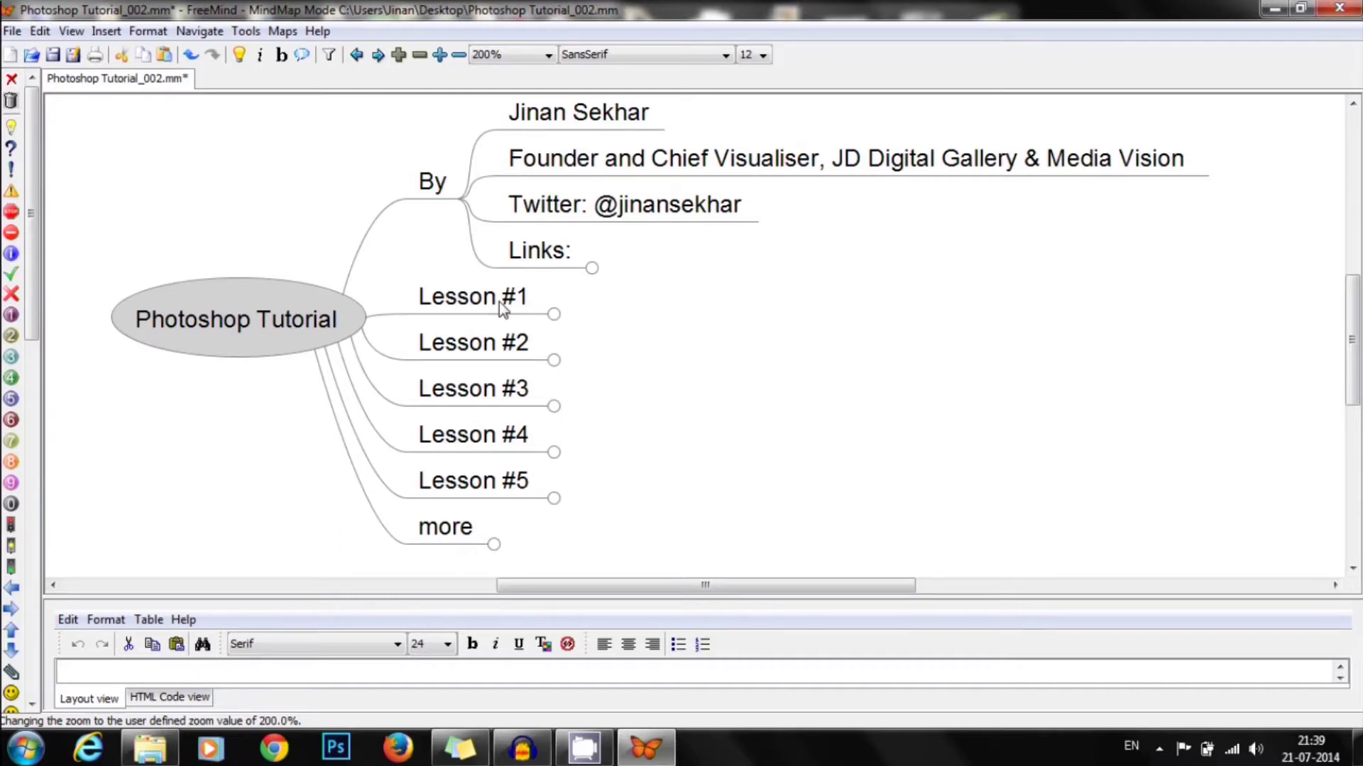
pyautogui.click(551, 311)
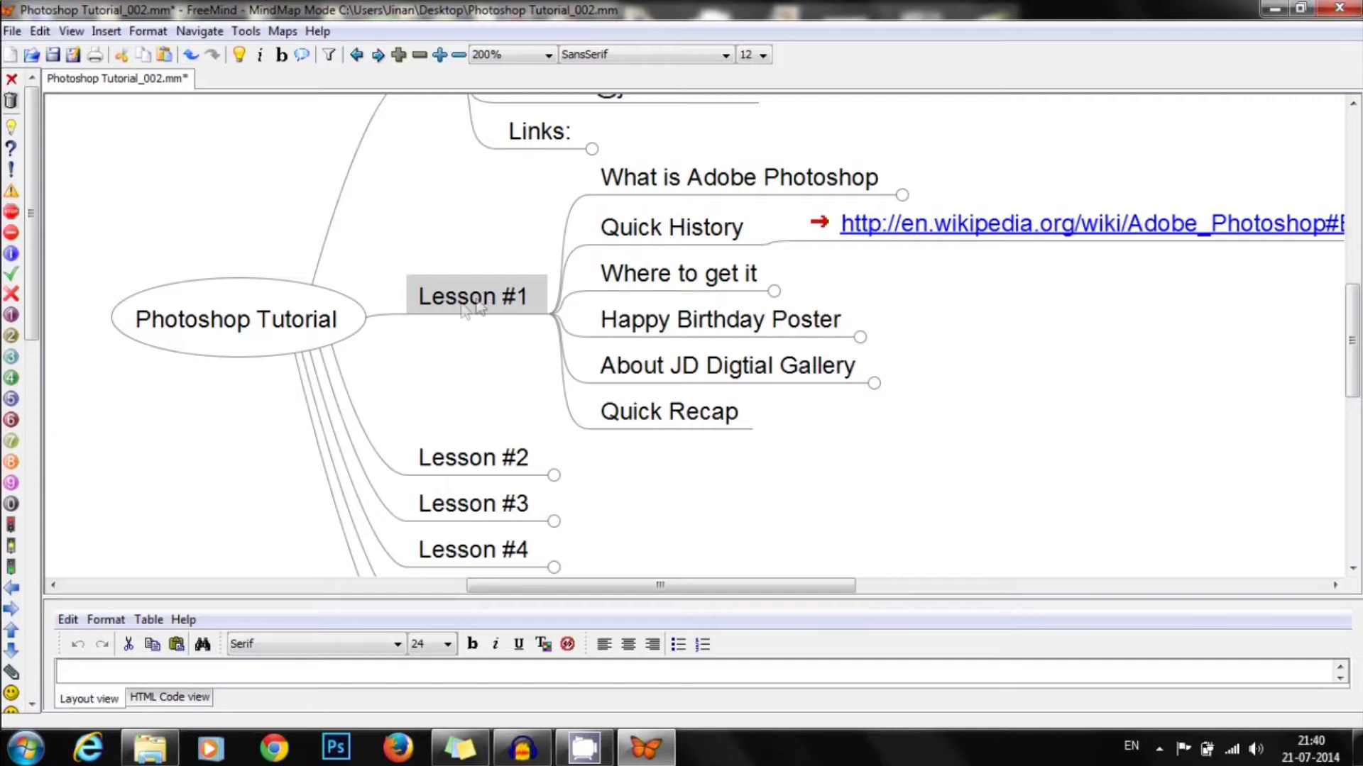
pyautogui.click(485, 302)
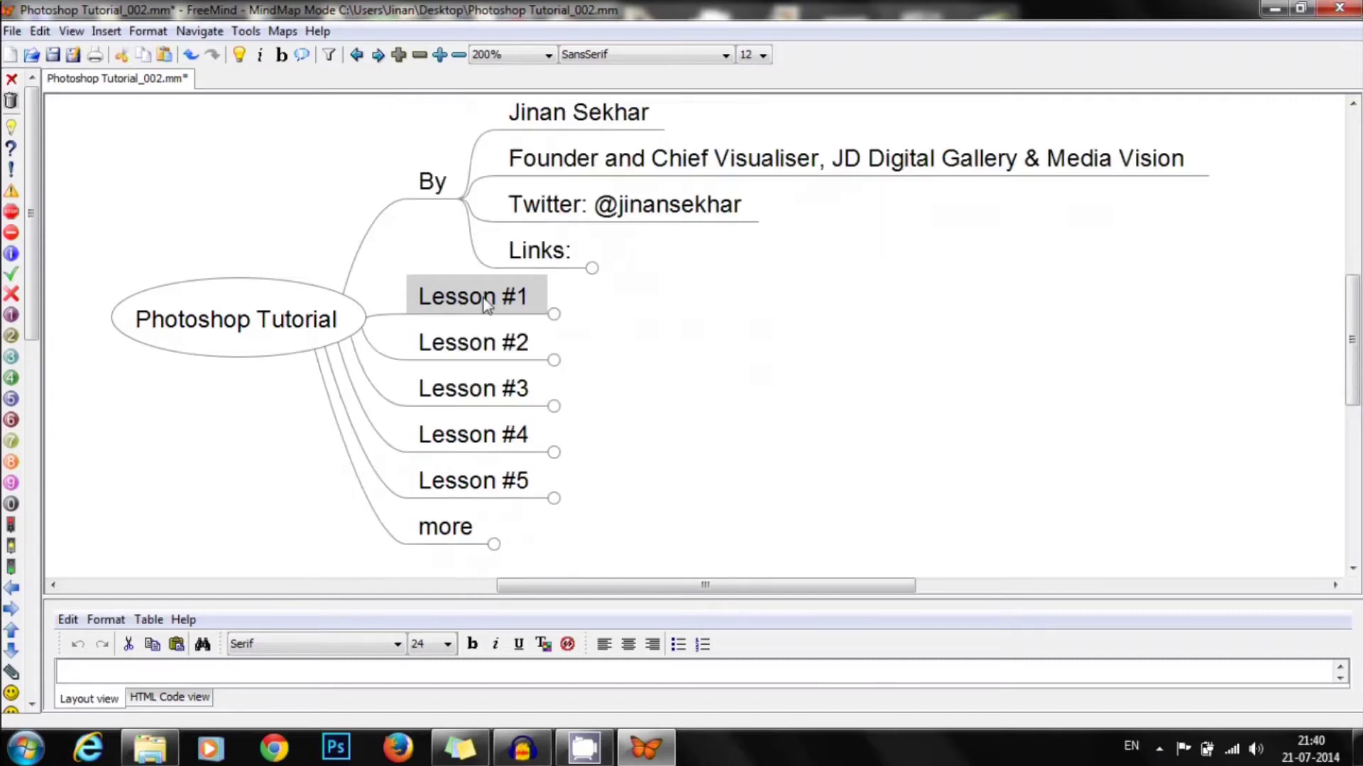
# Review Lesson #2 with its photo improvement and Colour Correction subtopics expanded, and collapse the lesson again.
pyautogui.click(514, 355)
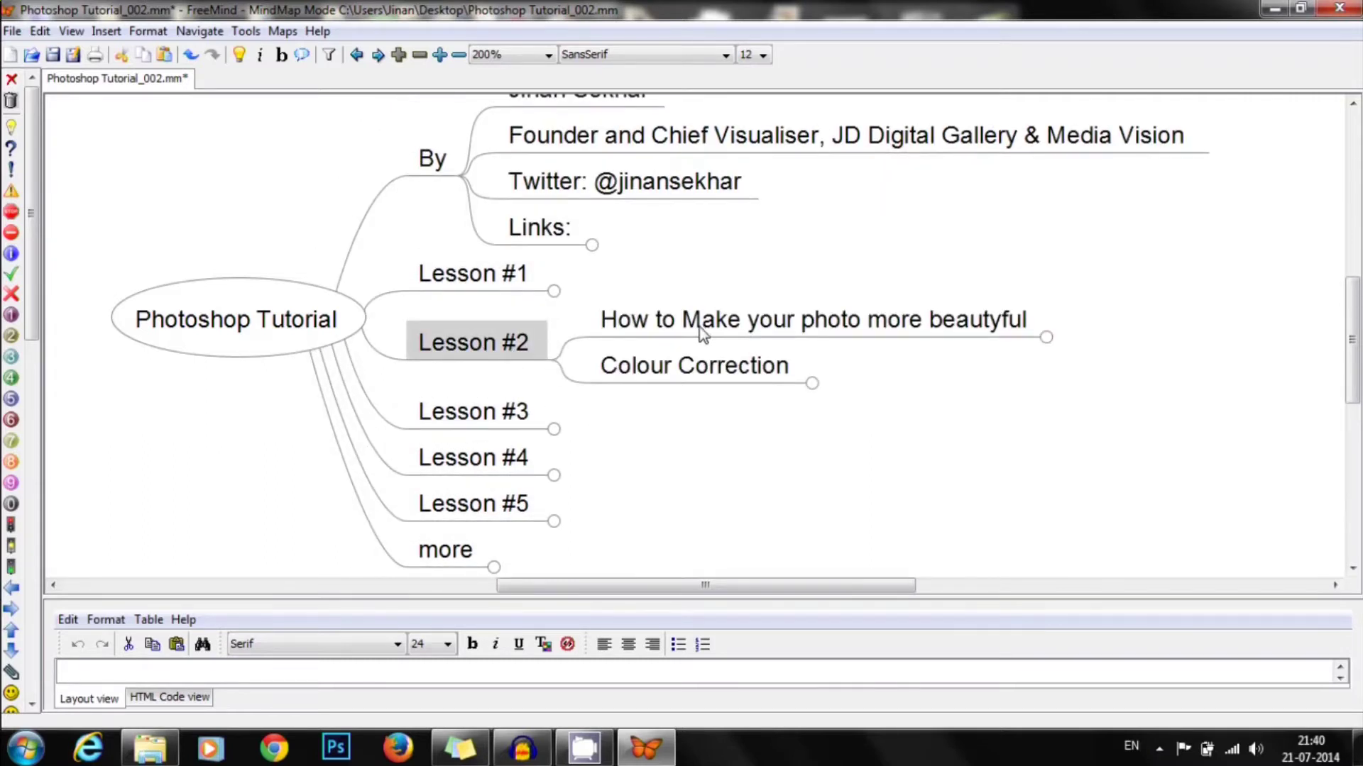
pyautogui.click(1045, 336)
pyautogui.click(486, 409)
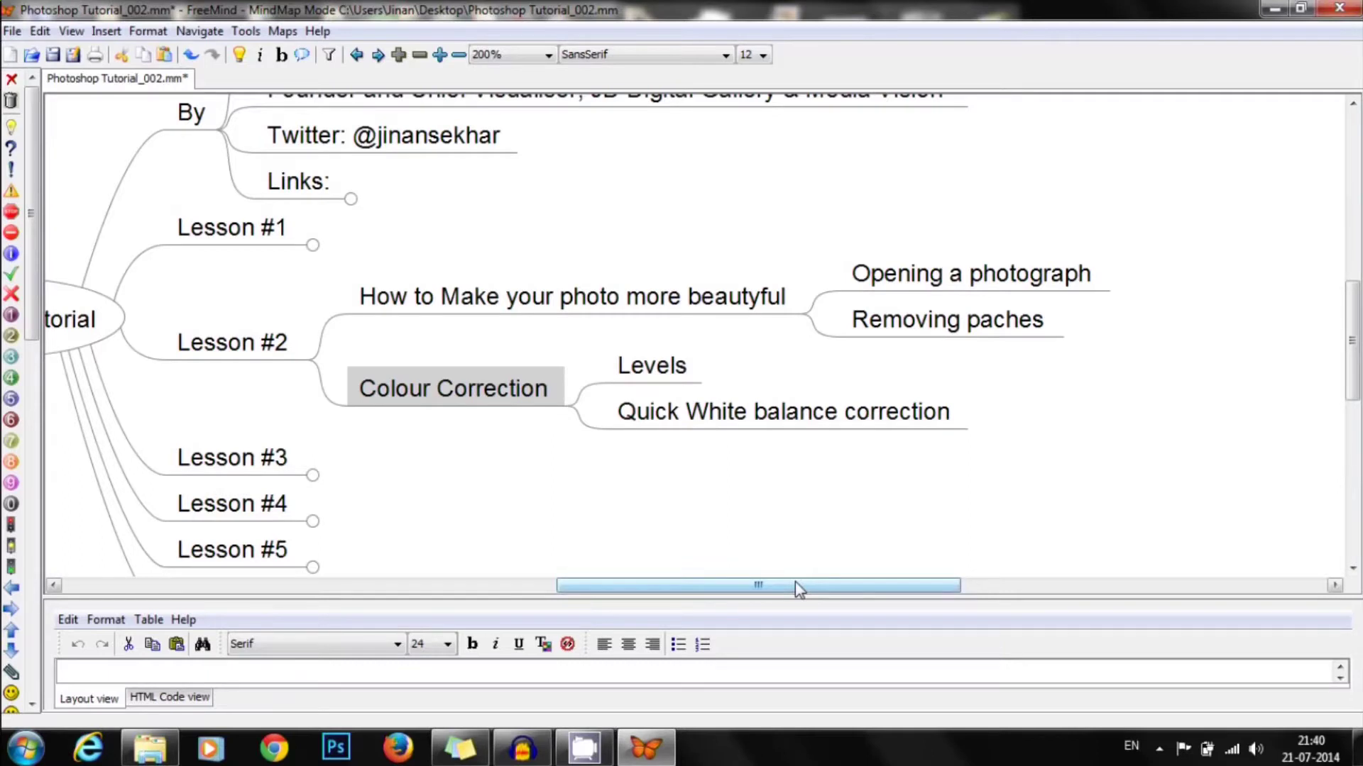
pyautogui.click(225, 346)
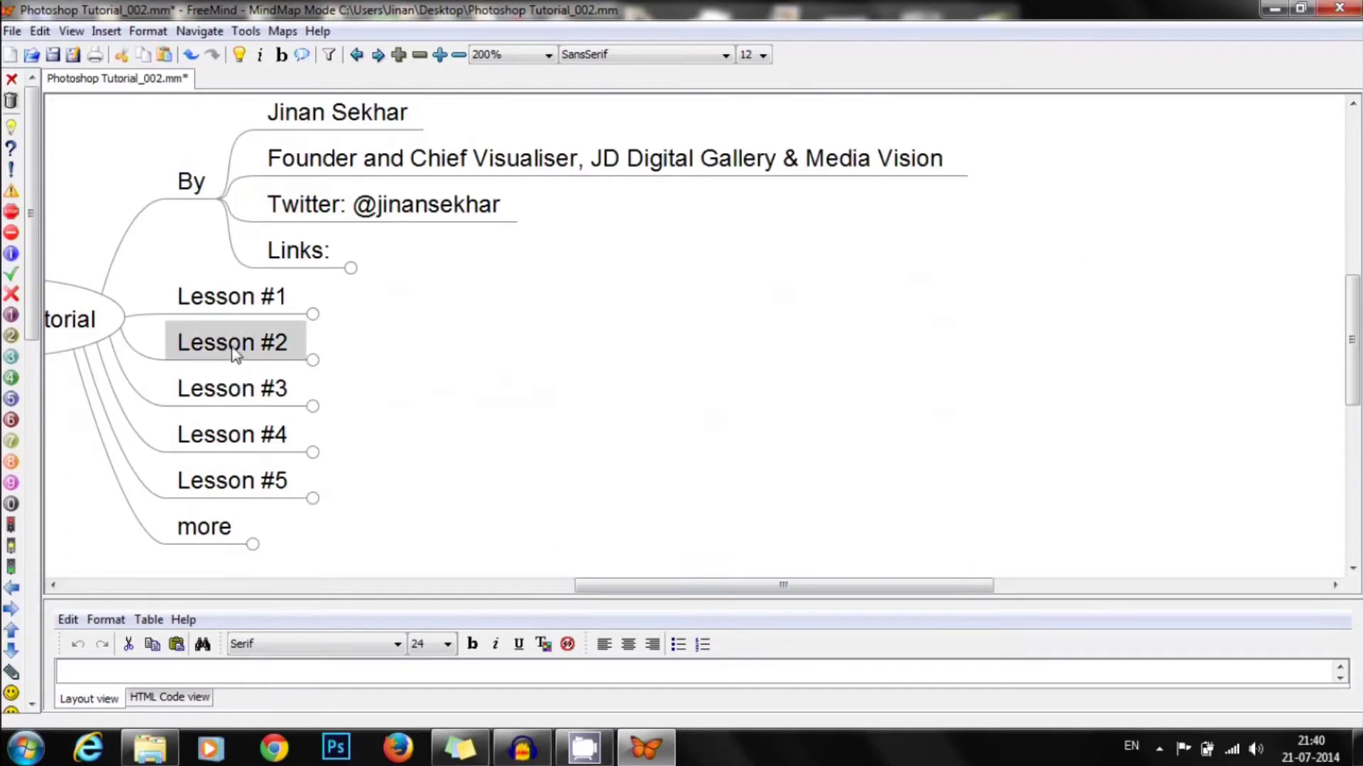
# Review Lesson #3 with its Sky Replacement steps and Tools subtopics expanded, and collapse the lesson again.
pyautogui.click(263, 403)
pyautogui.click(487, 368)
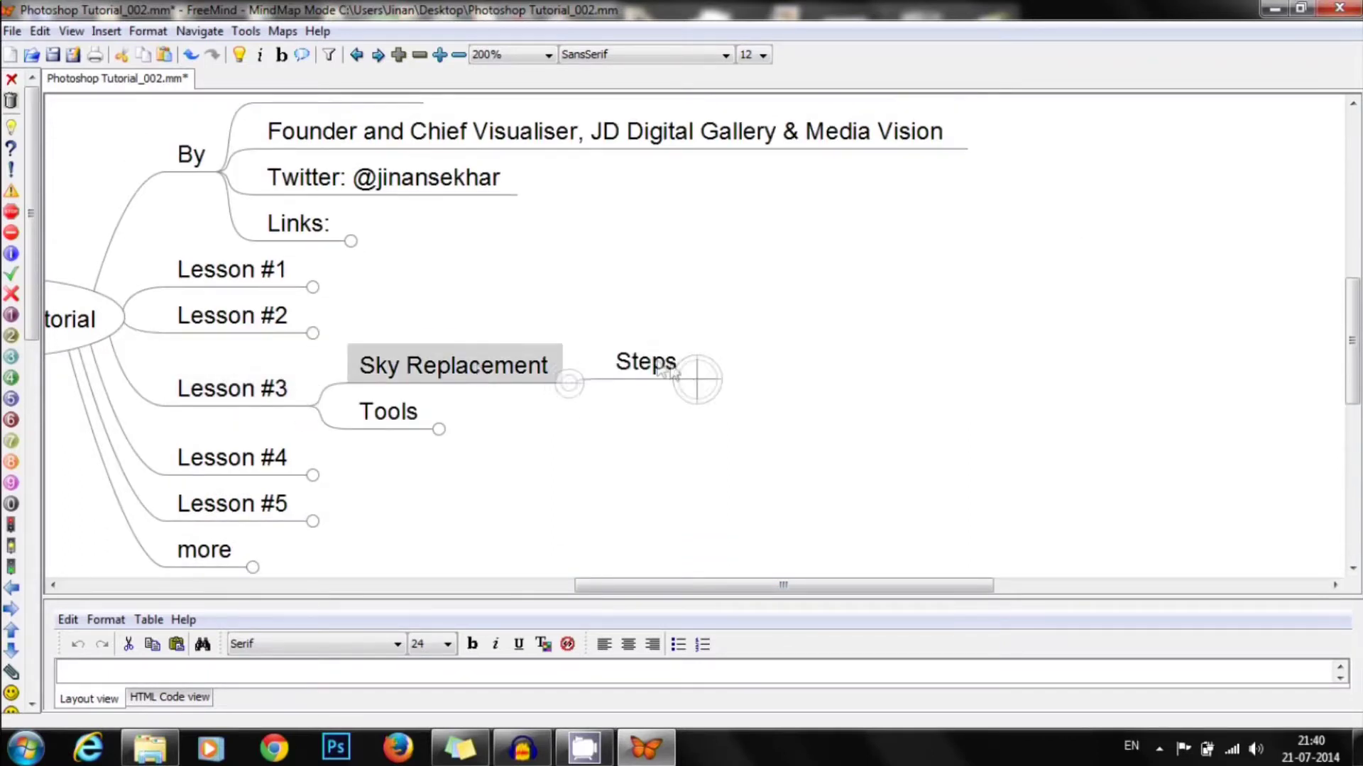
pyautogui.click(658, 368)
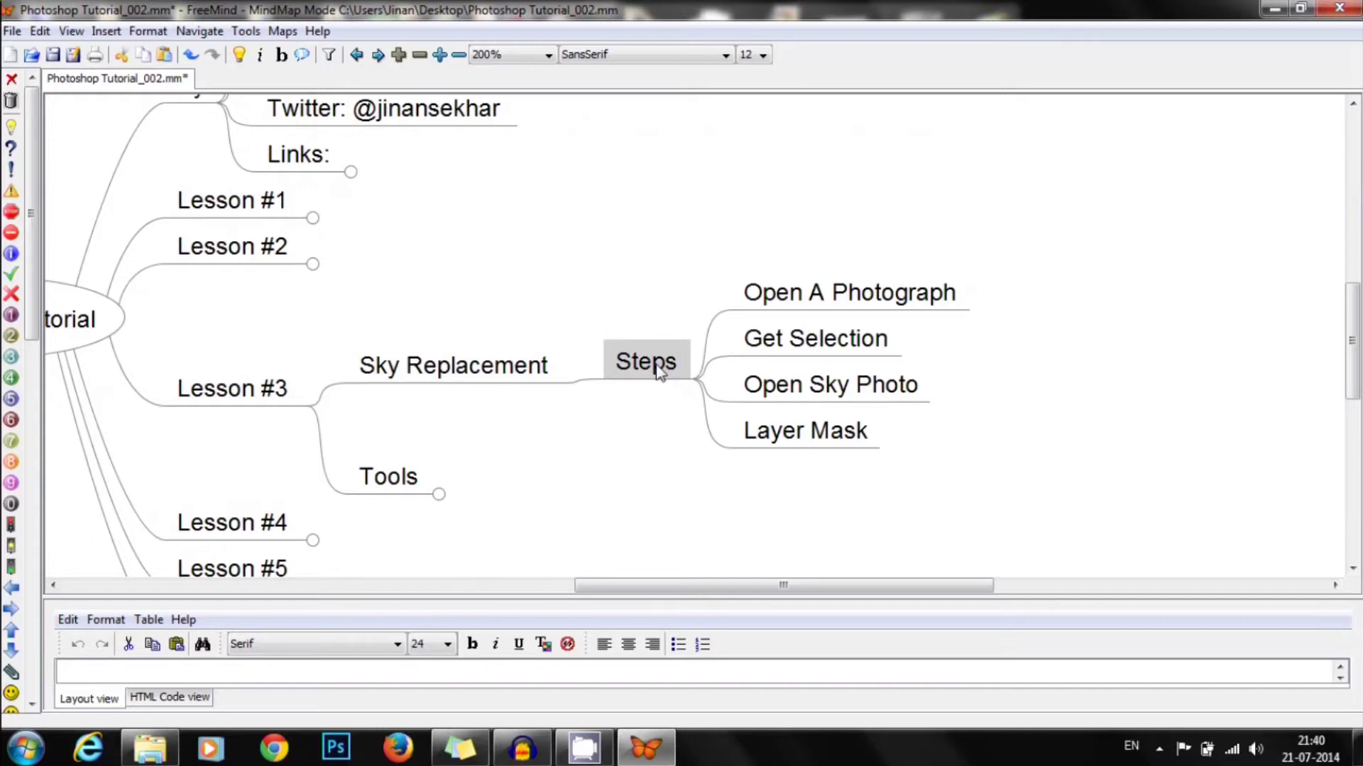
pyautogui.click(404, 479)
pyautogui.click(406, 481)
pyautogui.click(408, 483)
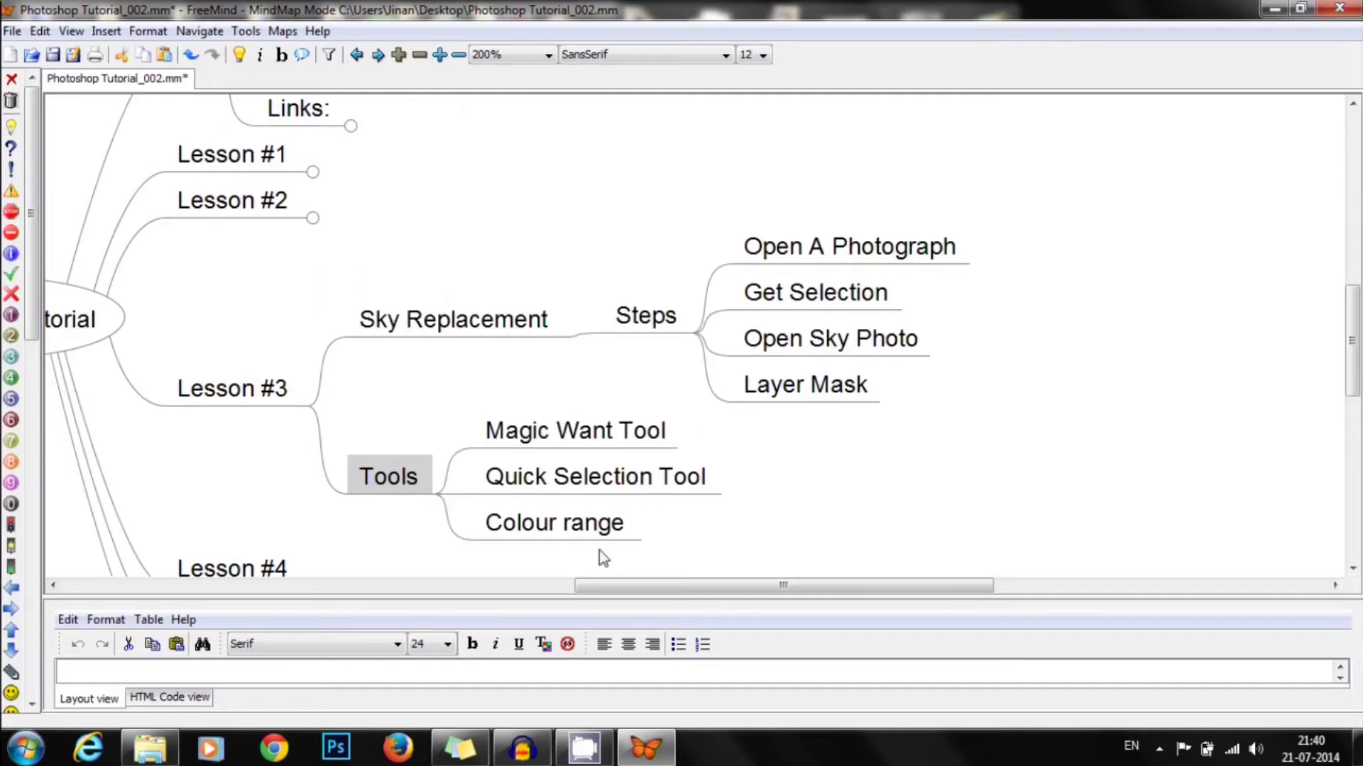
pyautogui.click(227, 397)
# Expand Lesson #4 and review the topics under How to edit video in Photoshop, including the frame rate options.
pyautogui.click(244, 442)
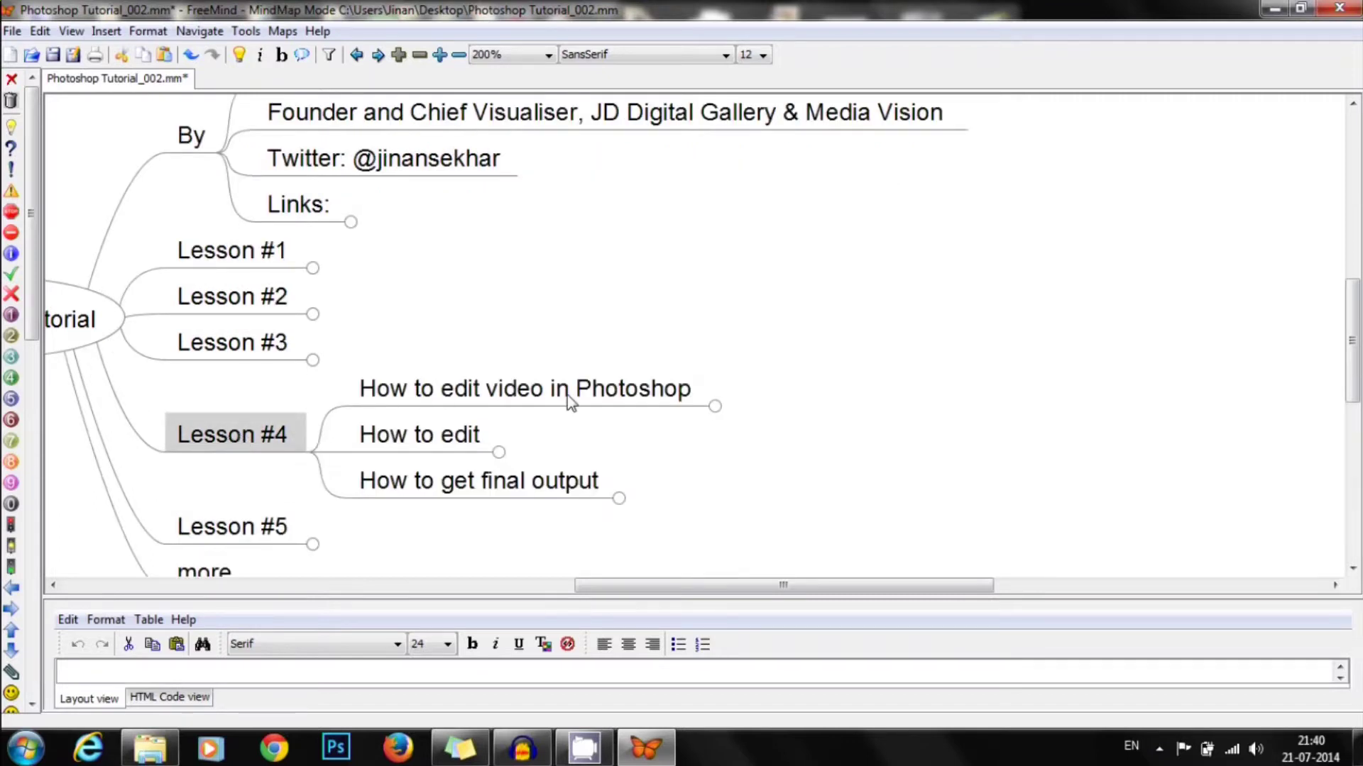
pyautogui.click(686, 395)
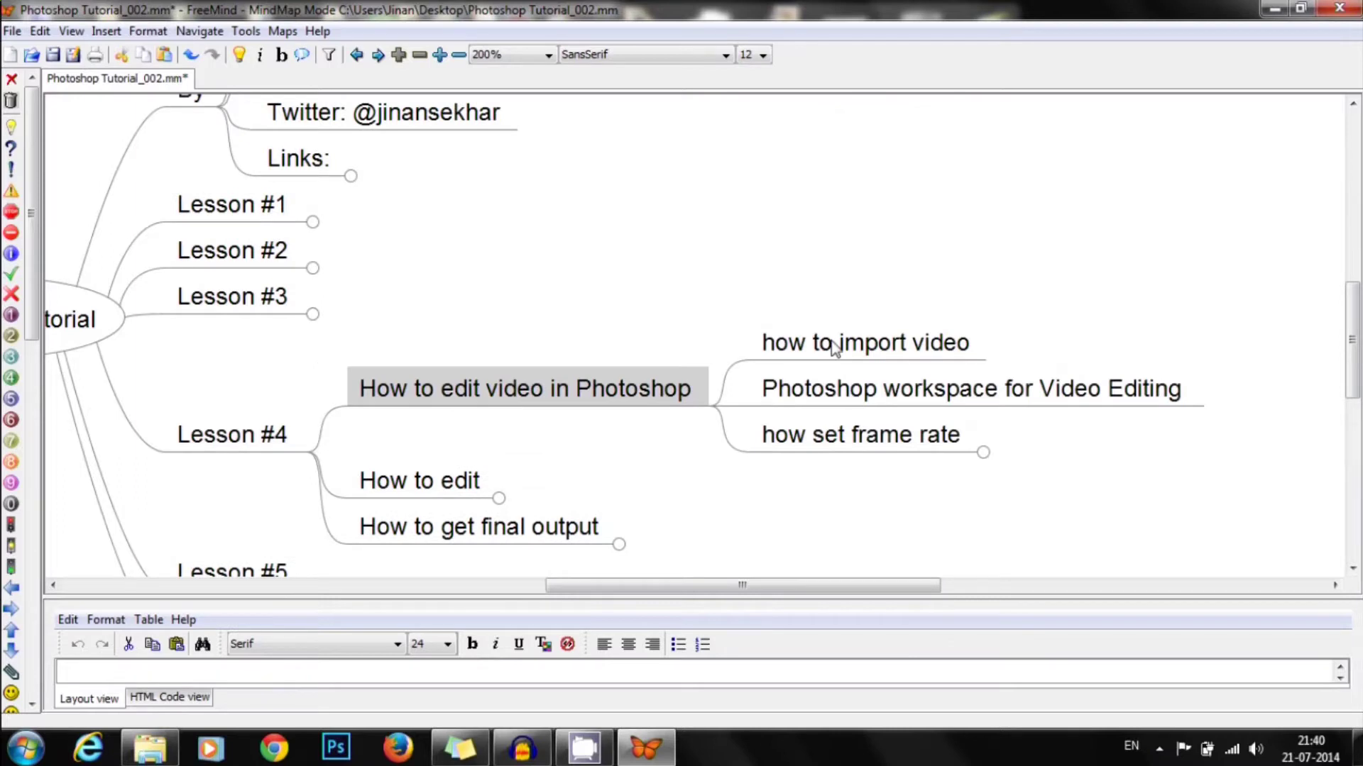
pyautogui.click(868, 345)
pyautogui.click(644, 379)
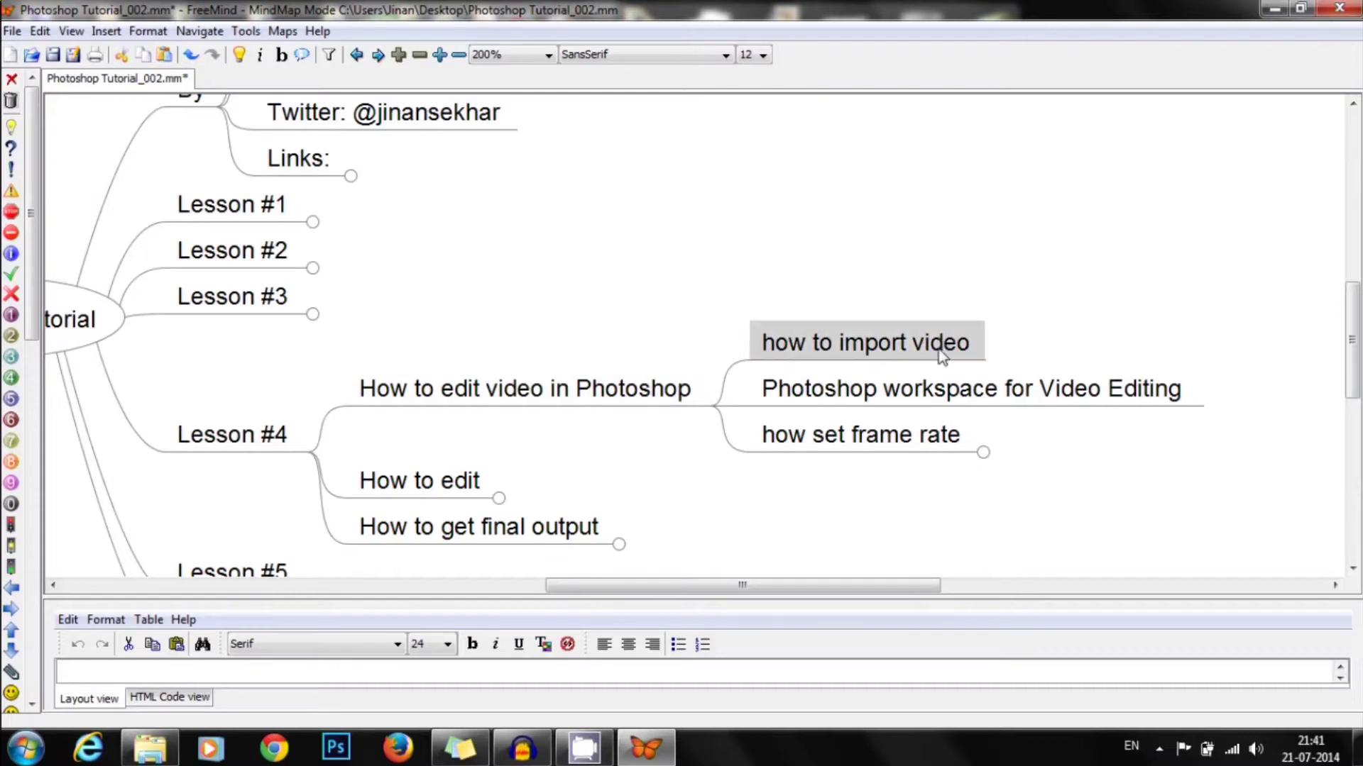
pyautogui.click(925, 449)
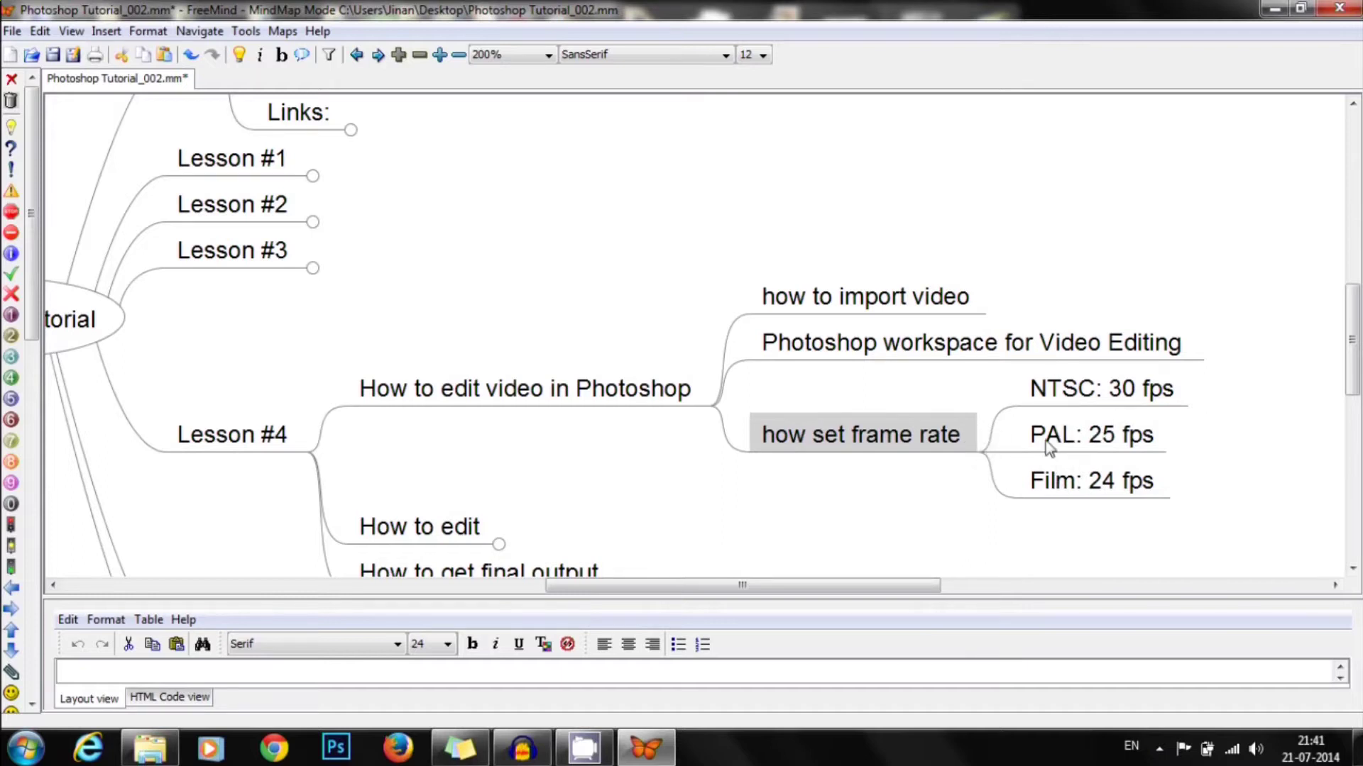
# Expand How to edit and How to get final output under Lesson #4 to review their subtopics.
pyautogui.click(426, 531)
pyautogui.moveTo(1350, 382); pyautogui.dragTo(1350, 417)
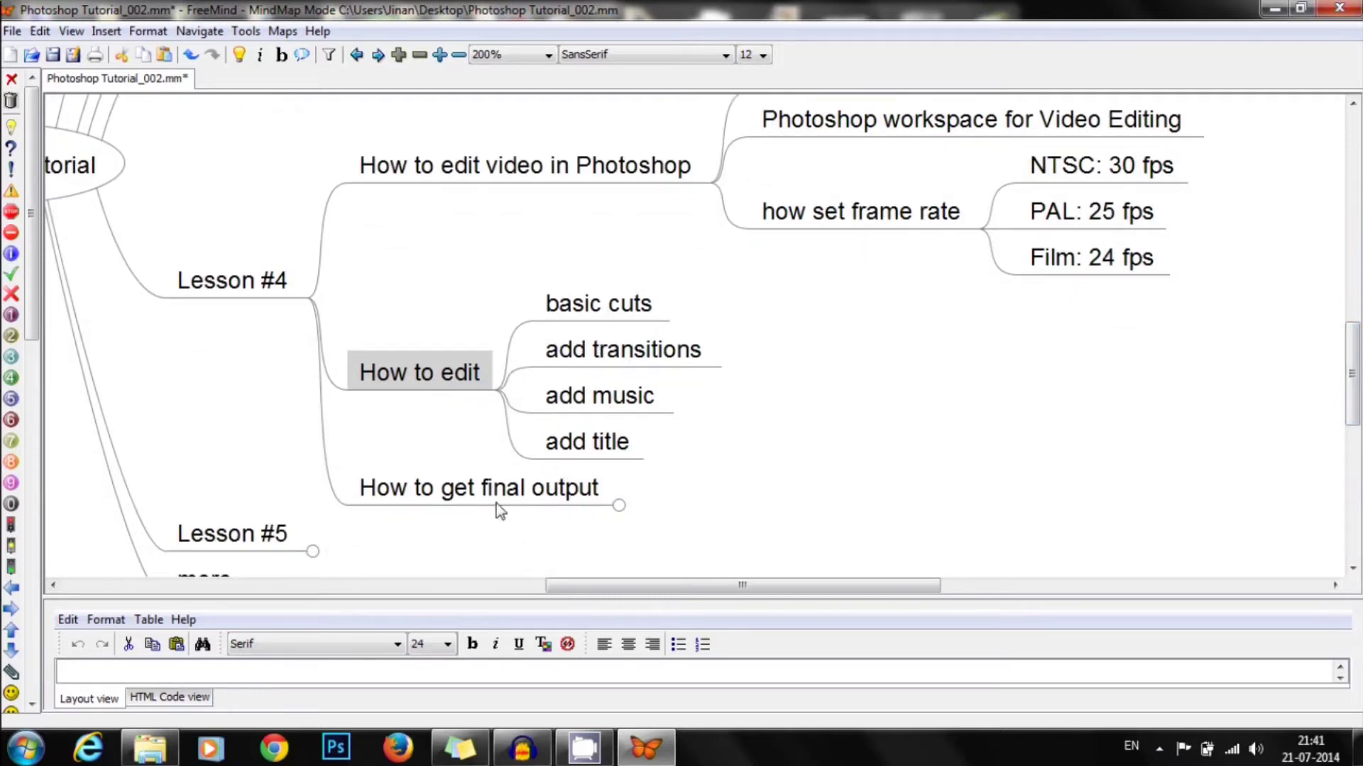
pyautogui.click(619, 505)
pyautogui.click(1069, 502)
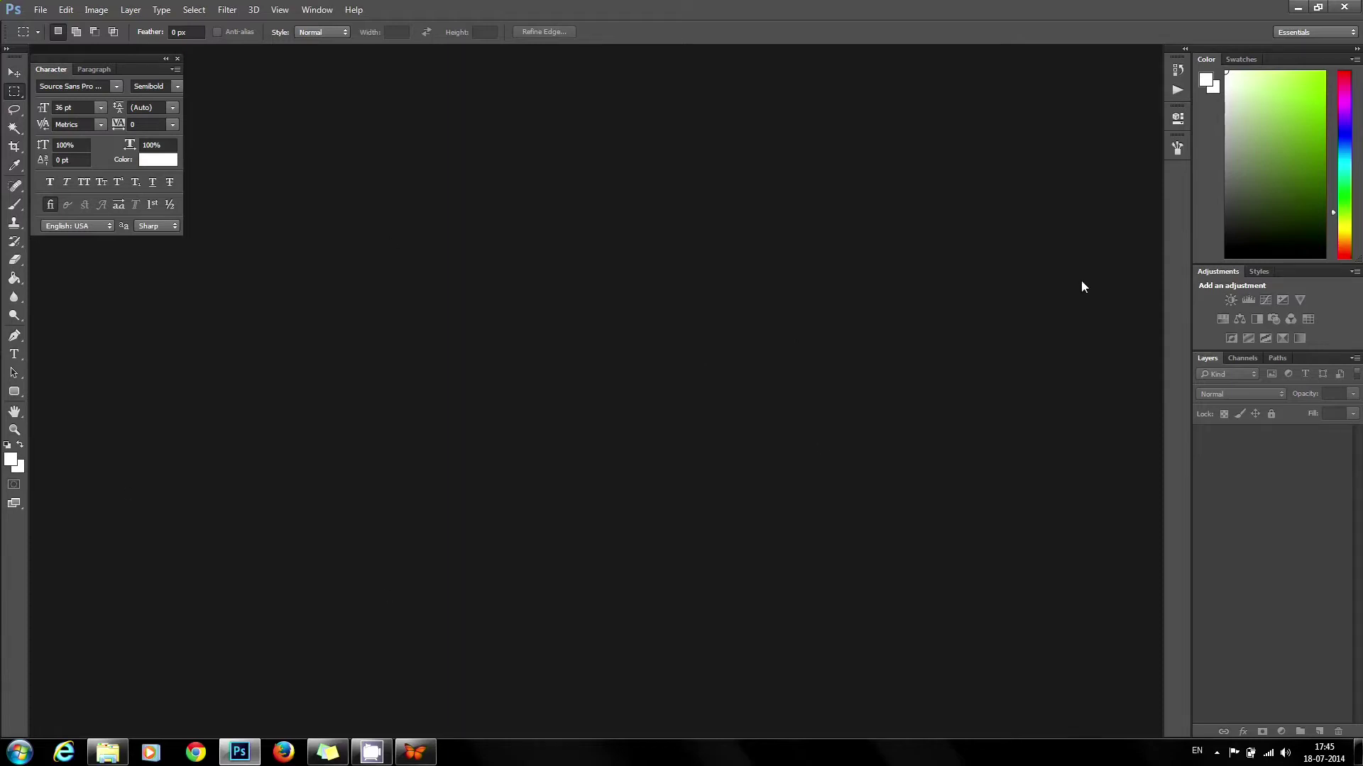
# Switch the Photoshop workspace to Motion.
pyautogui.click(321, 10)
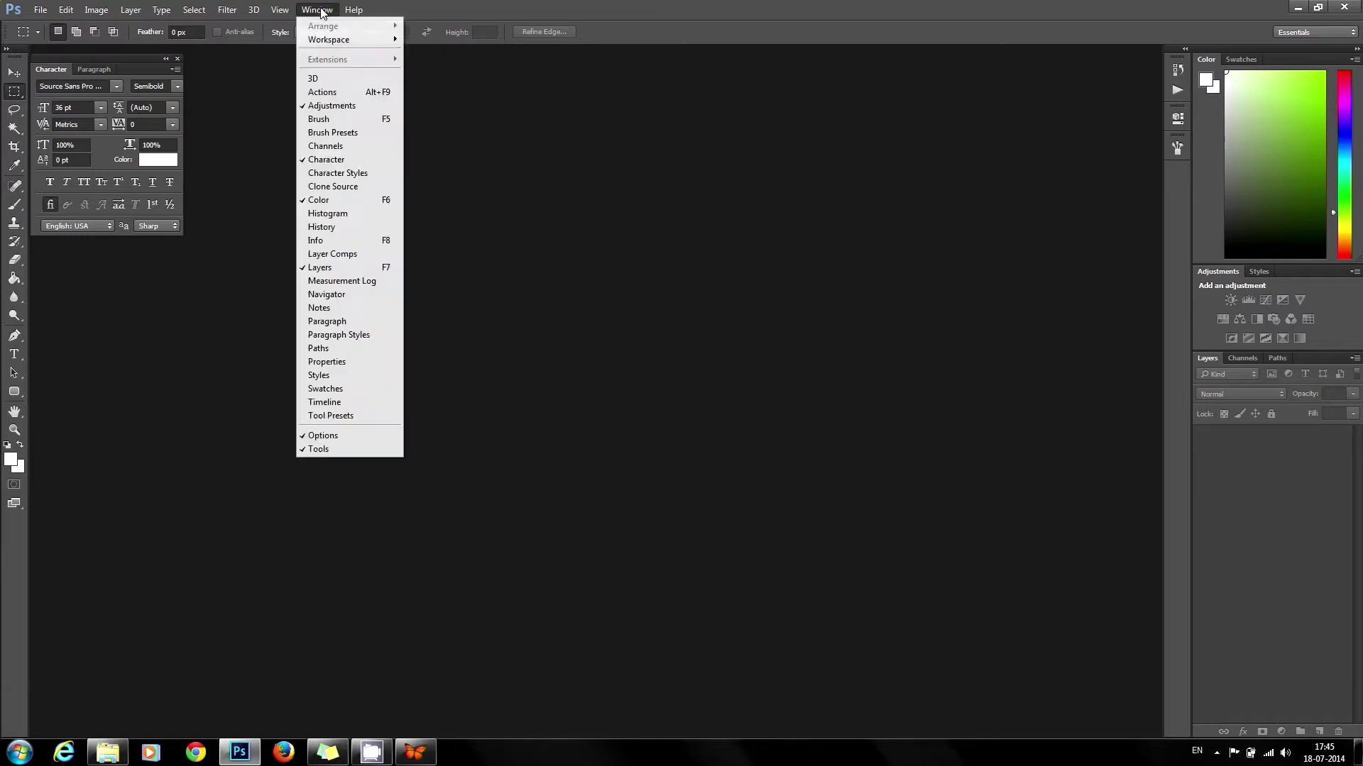
pyautogui.moveTo(335, 40)
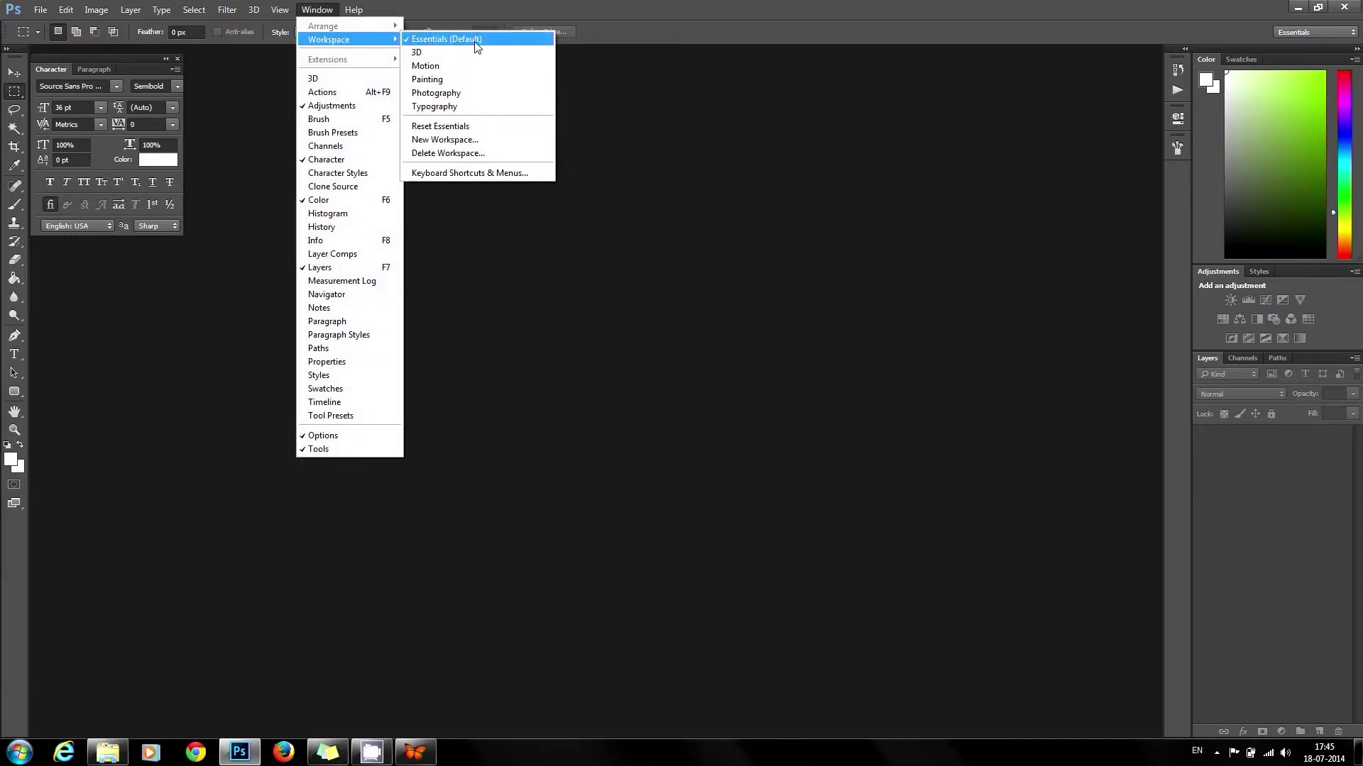
pyautogui.click(426, 66)
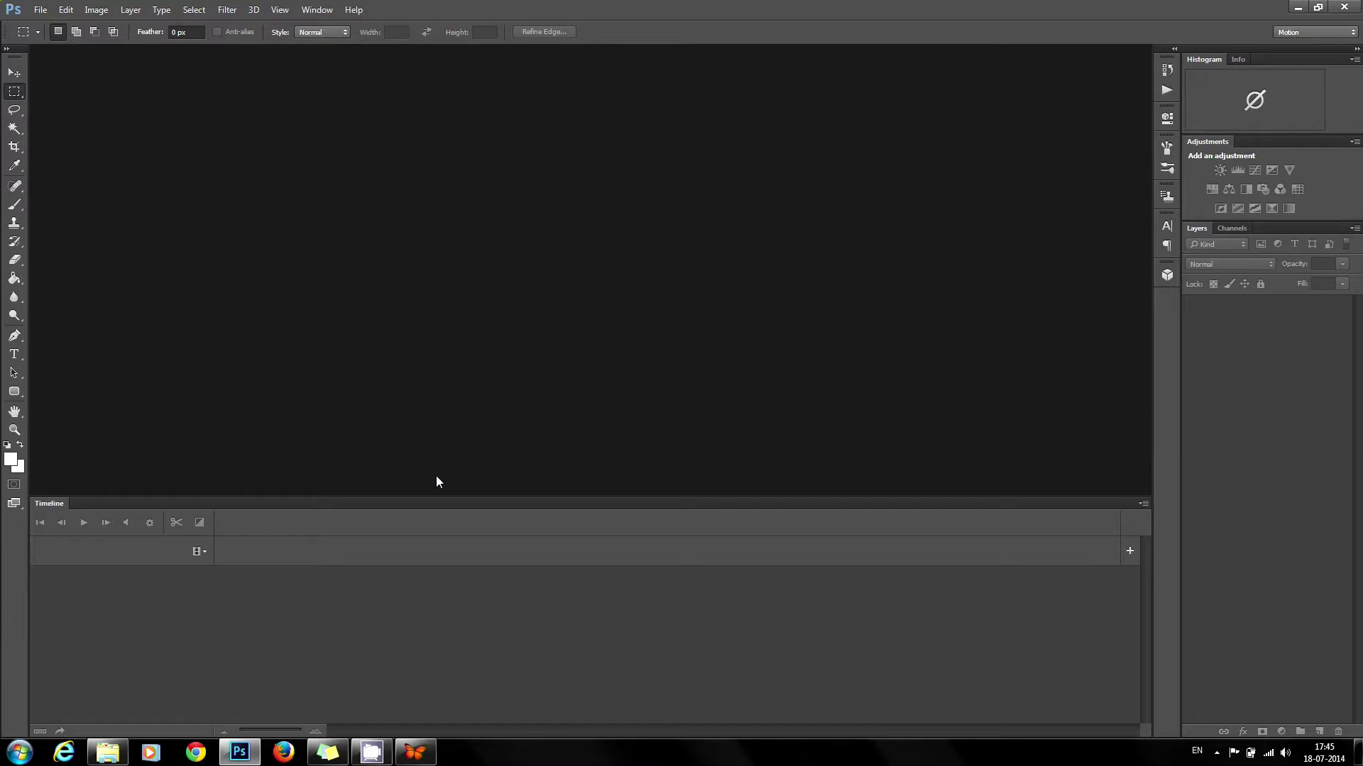
# Start adding media to the timeline's video track and browse to the Photos_videos folder on the Desktop.
pyautogui.click(204, 552)
pyautogui.click(222, 563)
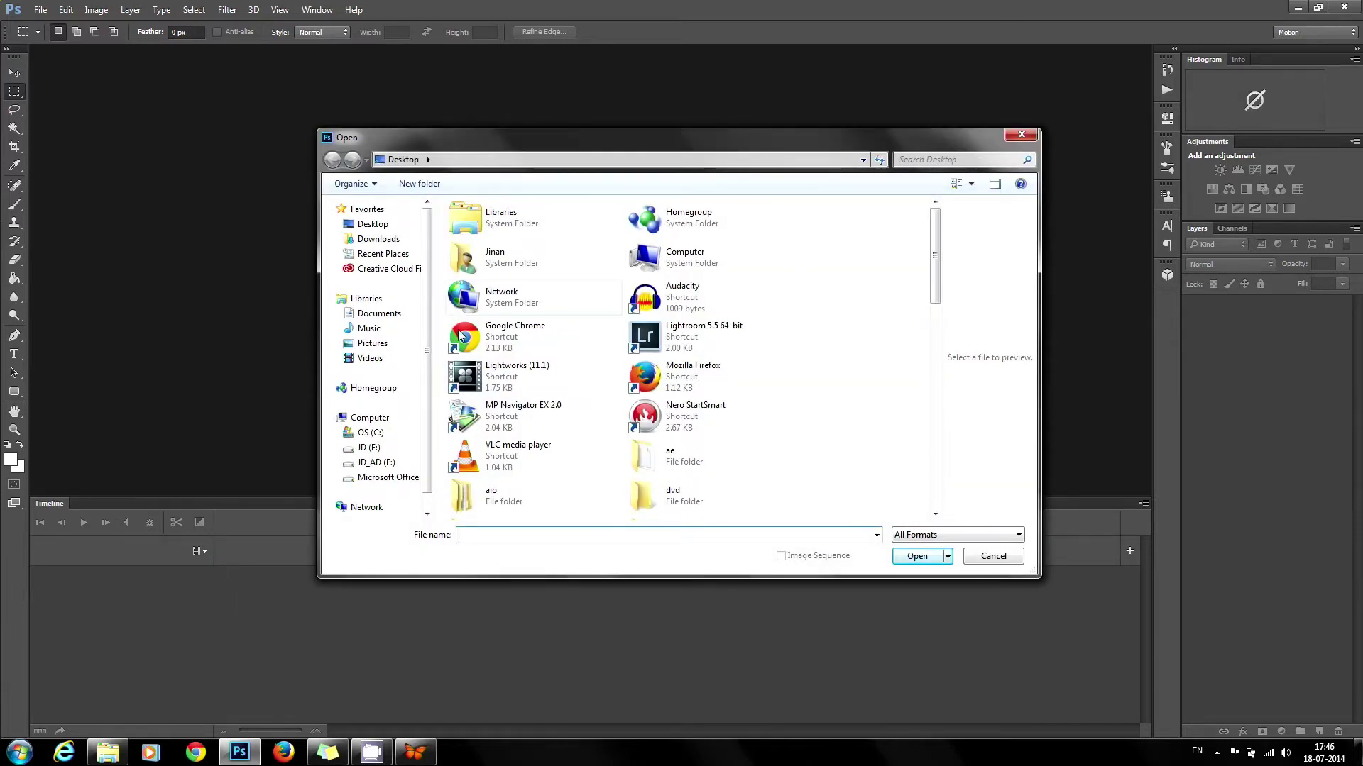
pyautogui.moveTo(934, 268); pyautogui.dragTo(926, 401)
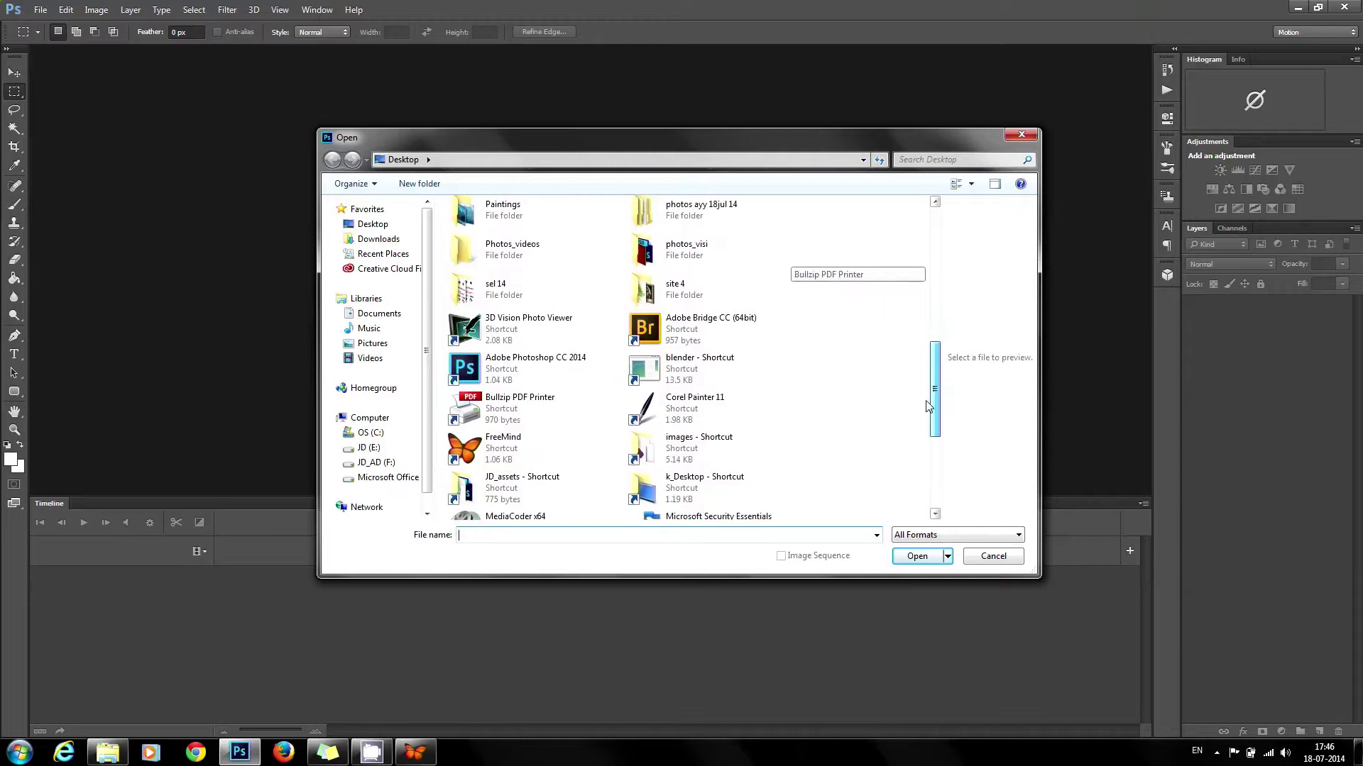
pyautogui.doubleClick(526, 255)
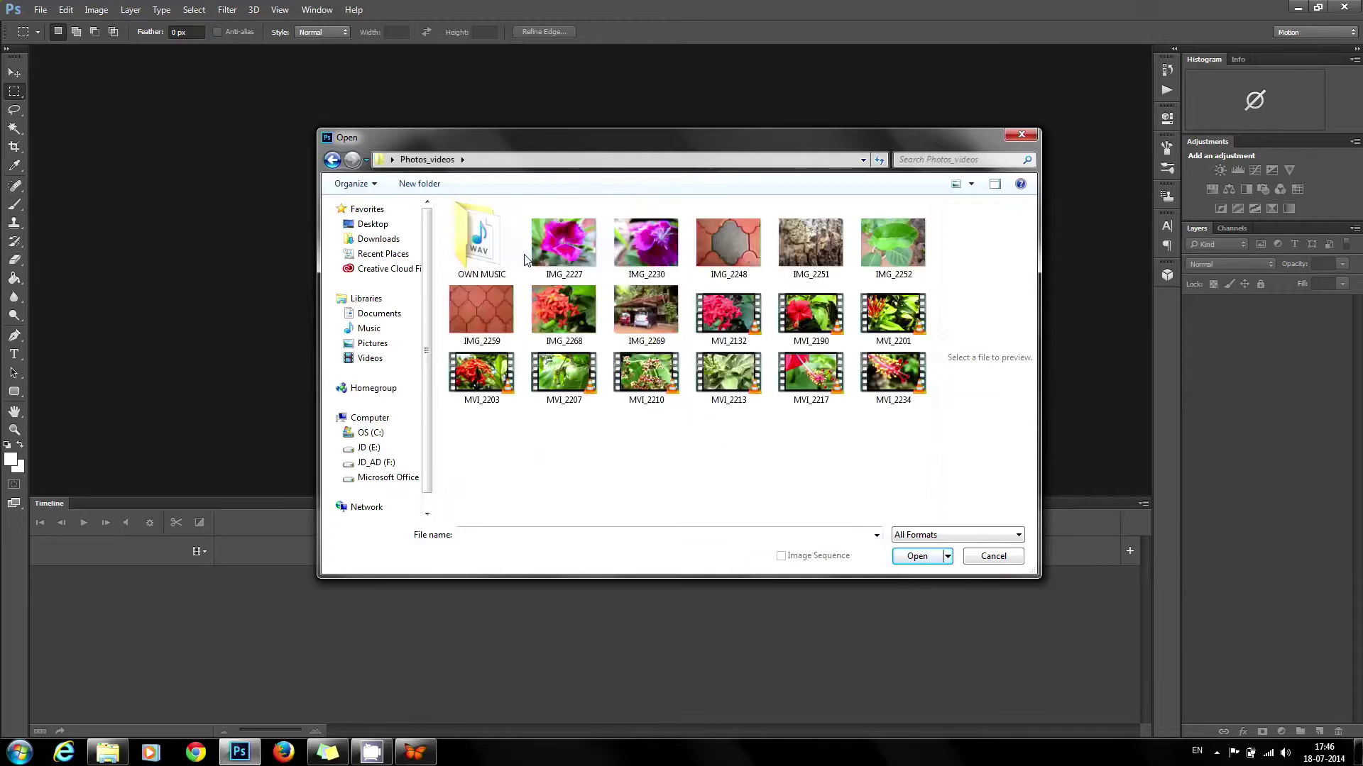
# Import the clips MVI_2190, MVI_2201, MVI_2207, MVI_2210, MVI_2217 and MVI_2234 into the timeline.
pyautogui.click(815, 320)
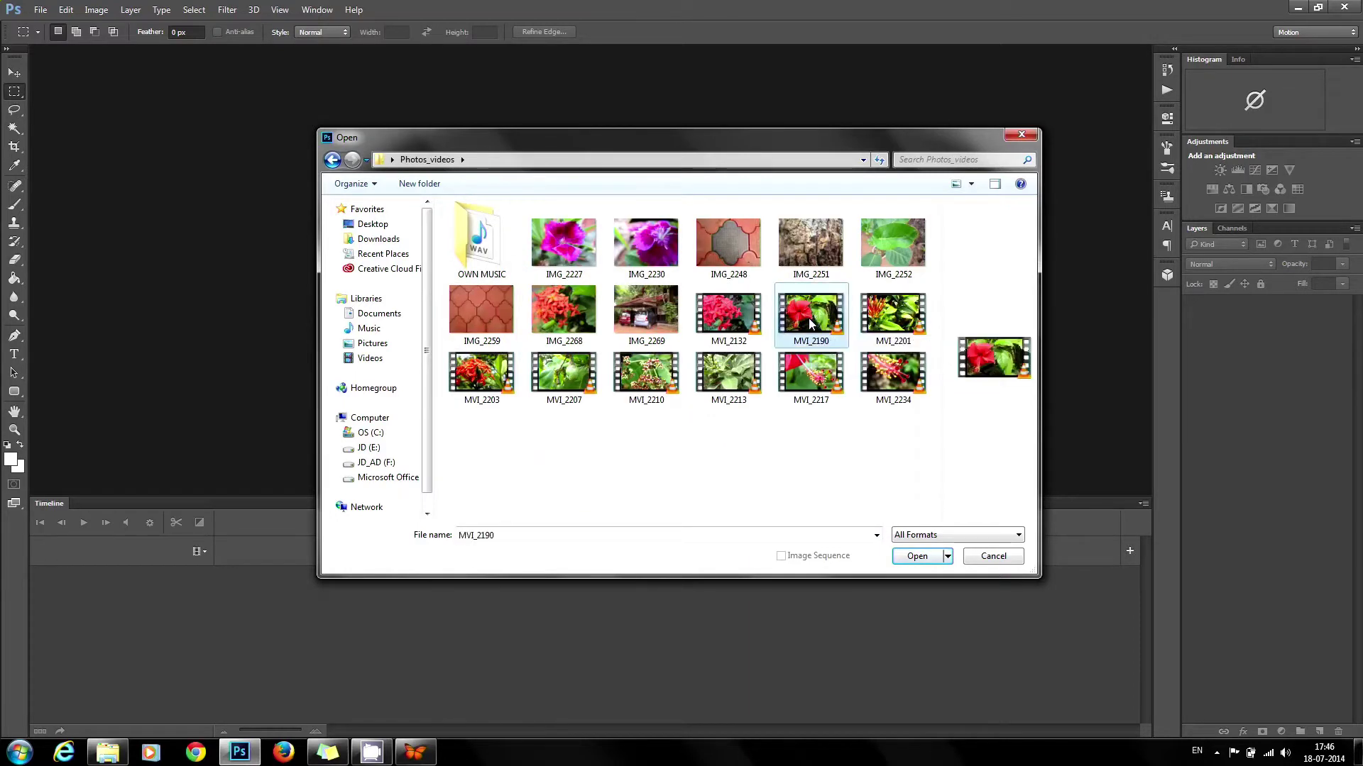
pyautogui.keyDown('ctrl'); pyautogui.click(873, 330); pyautogui.keyUp('ctrl')
pyautogui.keyDown('ctrl'); pyautogui.click(590, 405); pyautogui.keyUp('ctrl')
pyautogui.keyDown('ctrl'); pyautogui.click(660, 387); pyautogui.keyUp('ctrl')
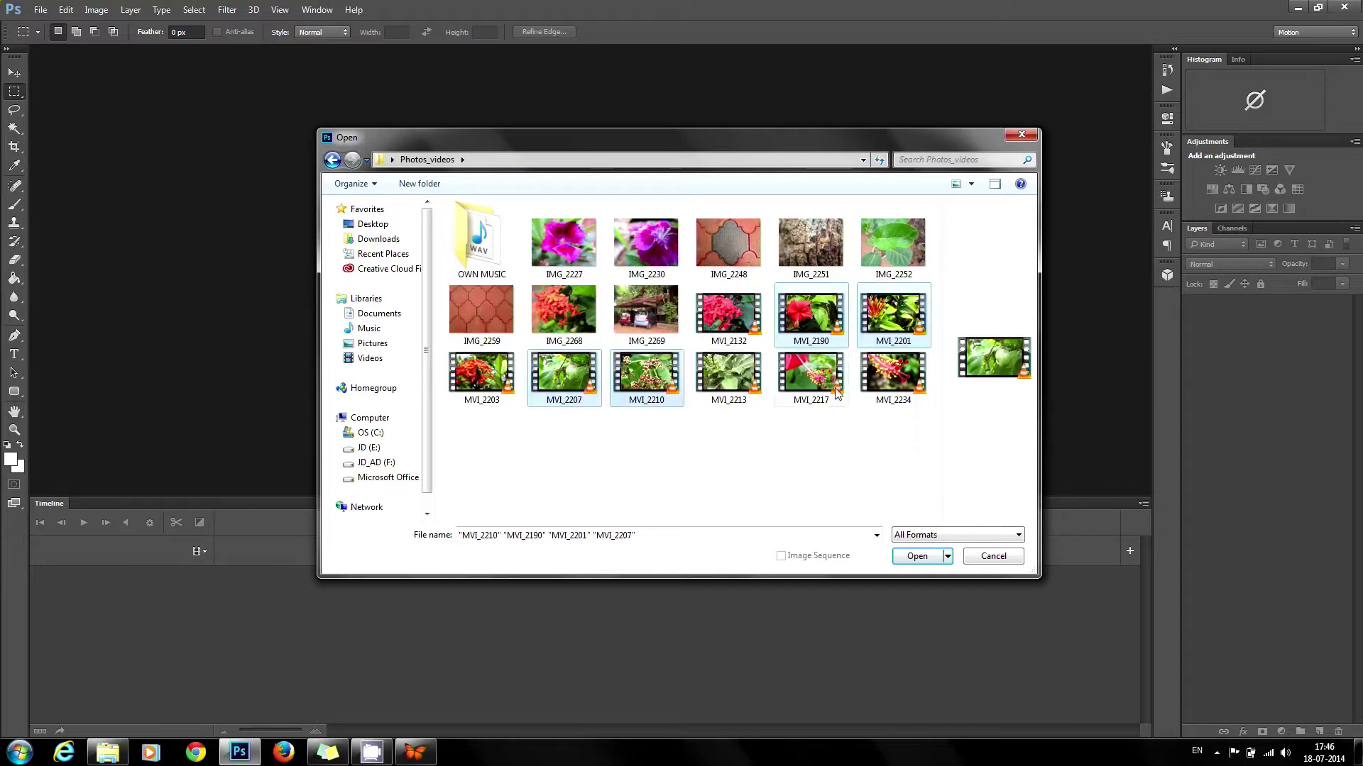
pyautogui.keyDown('ctrl'); pyautogui.click(838, 395); pyautogui.keyUp('ctrl')
pyautogui.keyDown('ctrl'); pyautogui.click(886, 392); pyautogui.keyUp('ctrl')
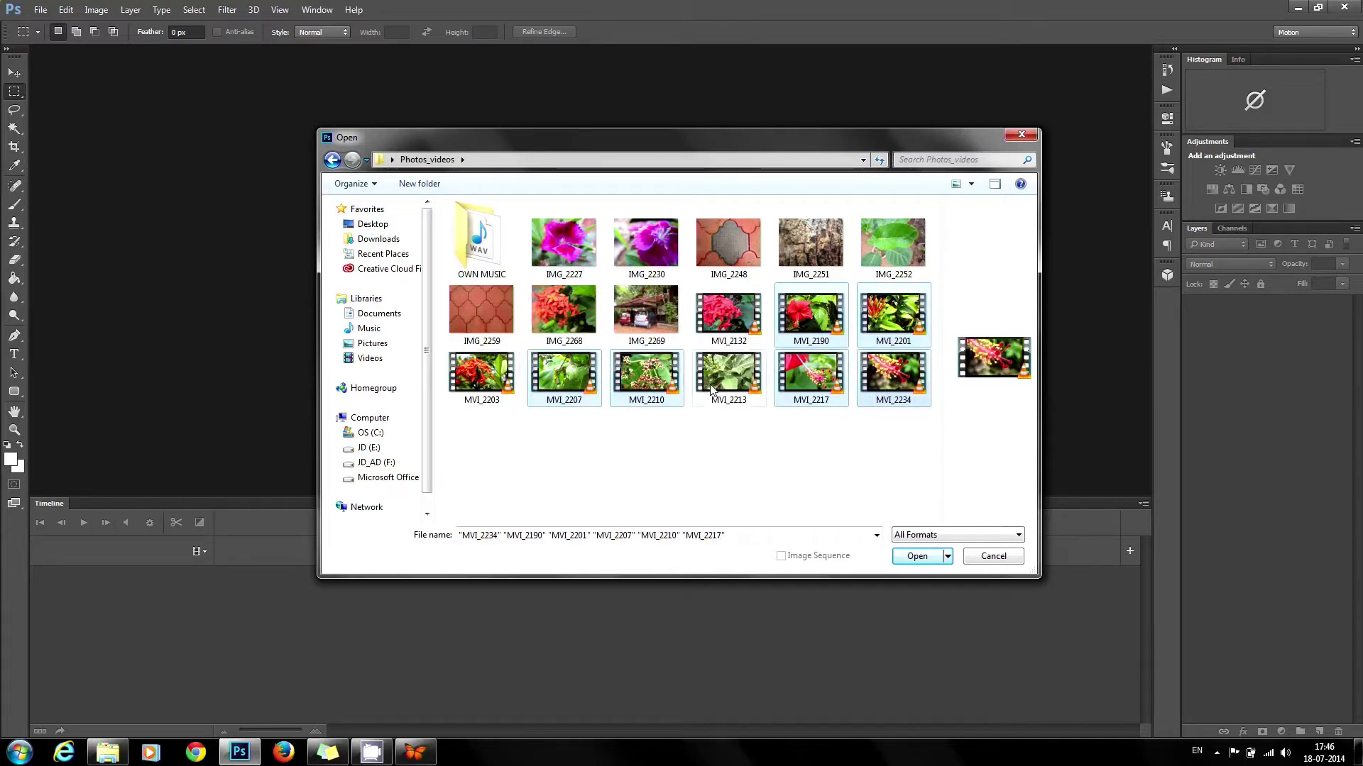
pyautogui.click(911, 559)
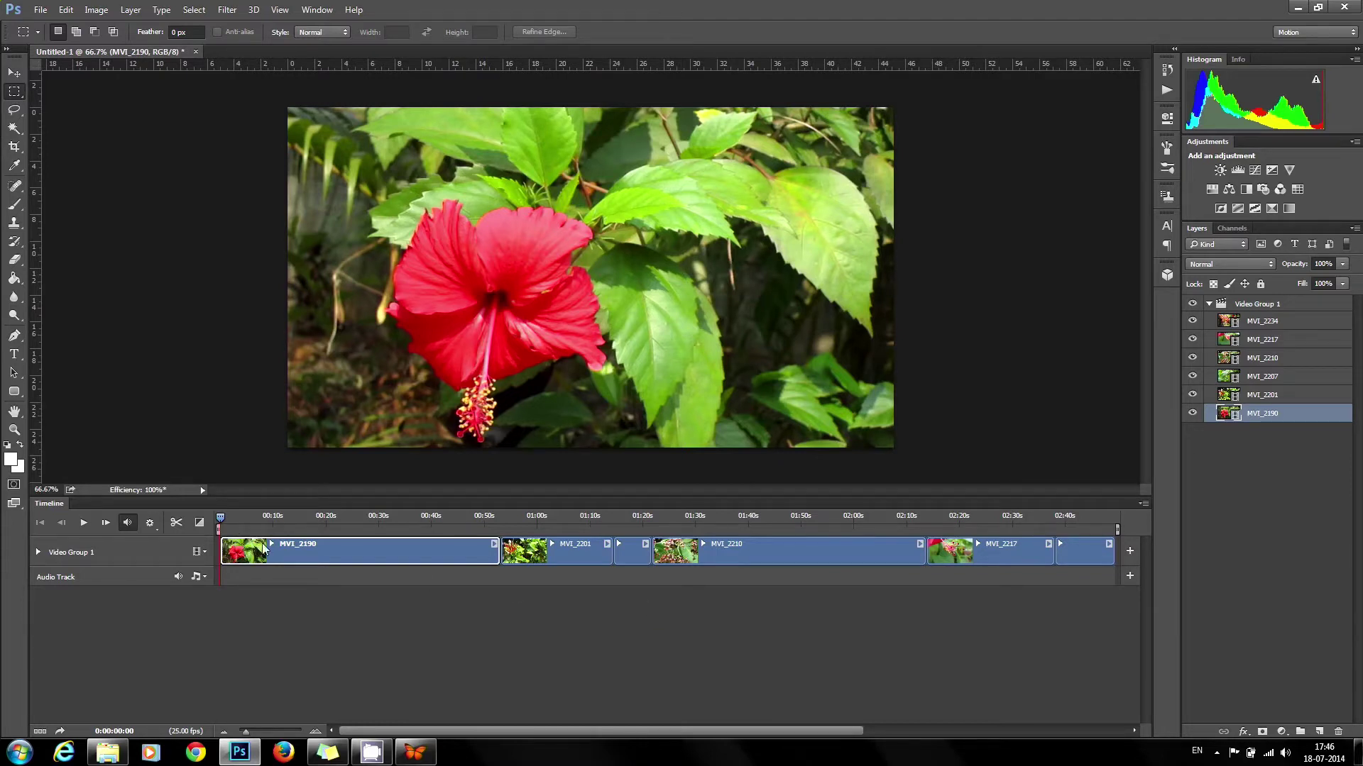
# Play and scrub through the imported clips on the timeline to preview them from the first to the last.
pyautogui.moveTo(223, 517); pyautogui.dragTo(270, 517)
pyautogui.press('space')
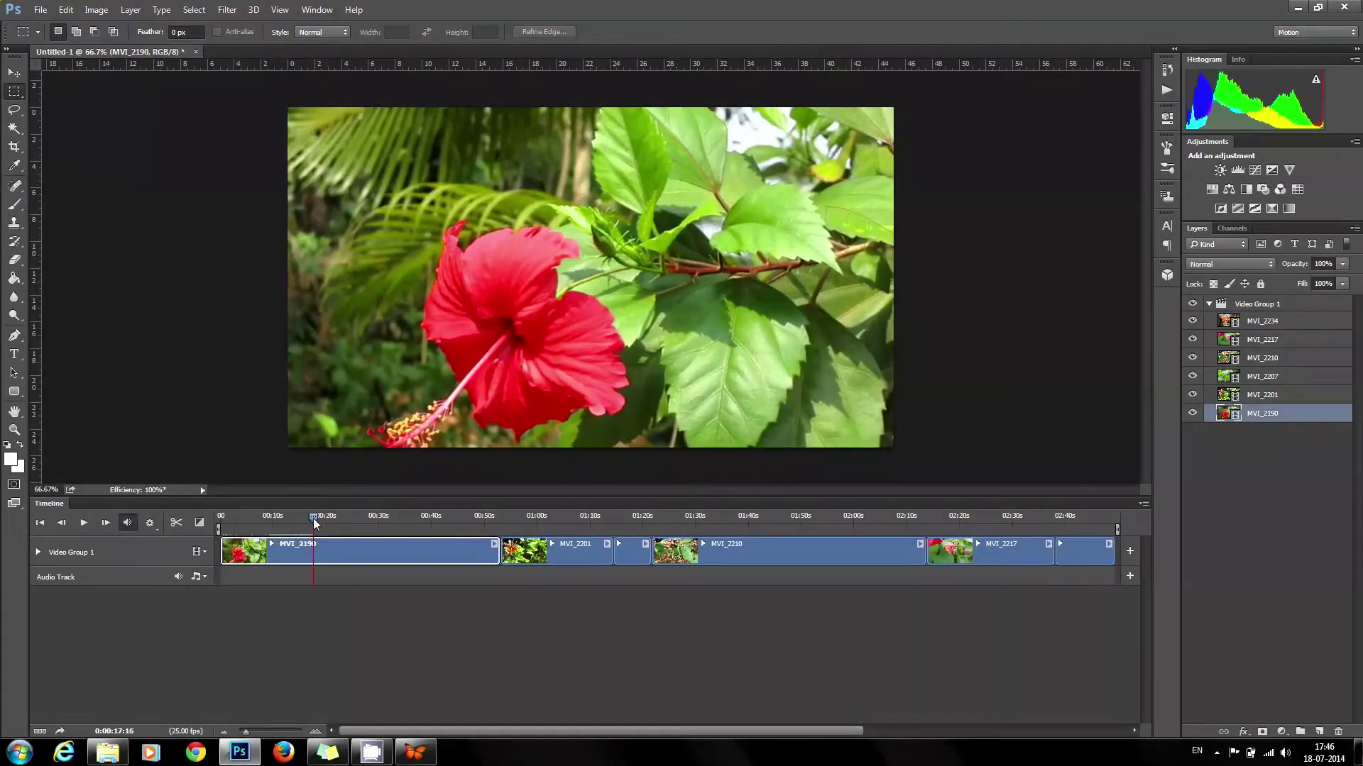
pyautogui.click(433, 516)
pyautogui.moveTo(557, 530); pyautogui.dragTo(1071, 545)
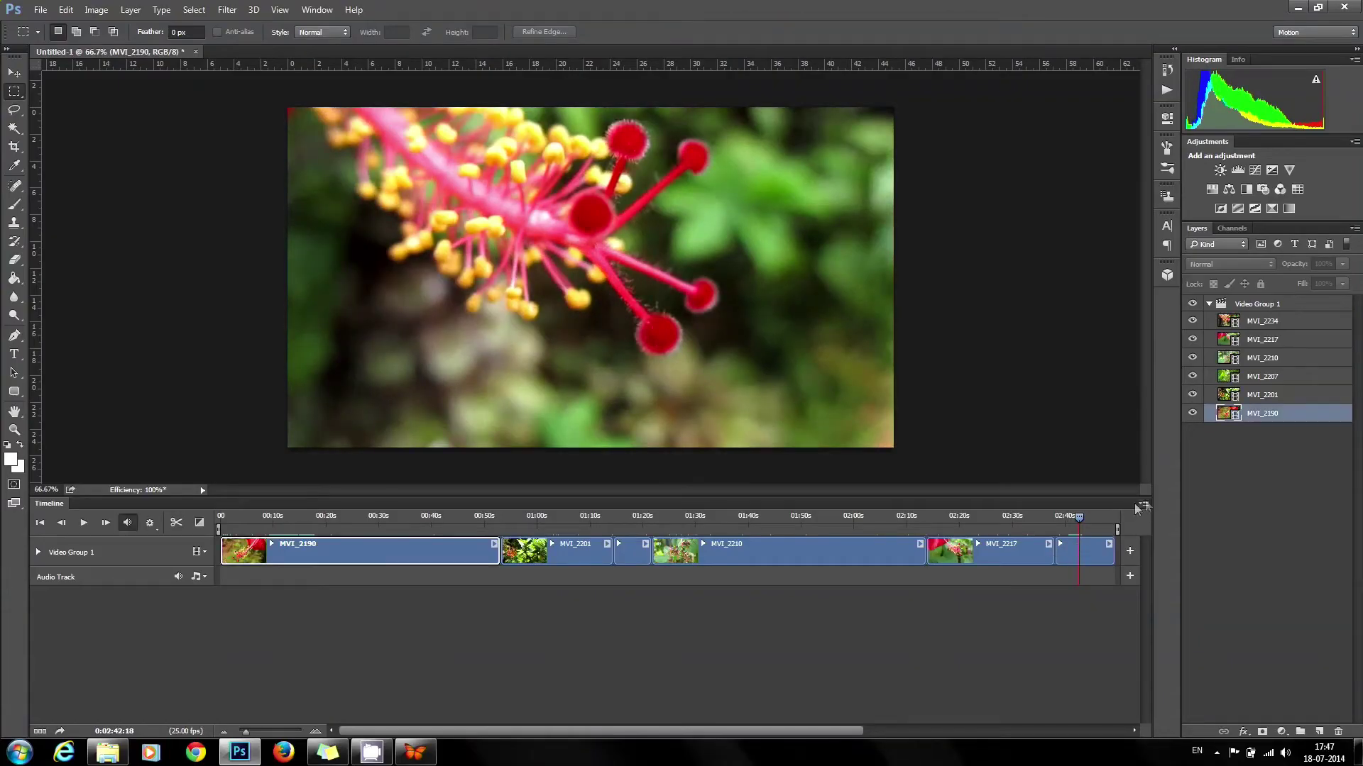
# Set the timeline frame rate to 25 fps.
pyautogui.click(1143, 504)
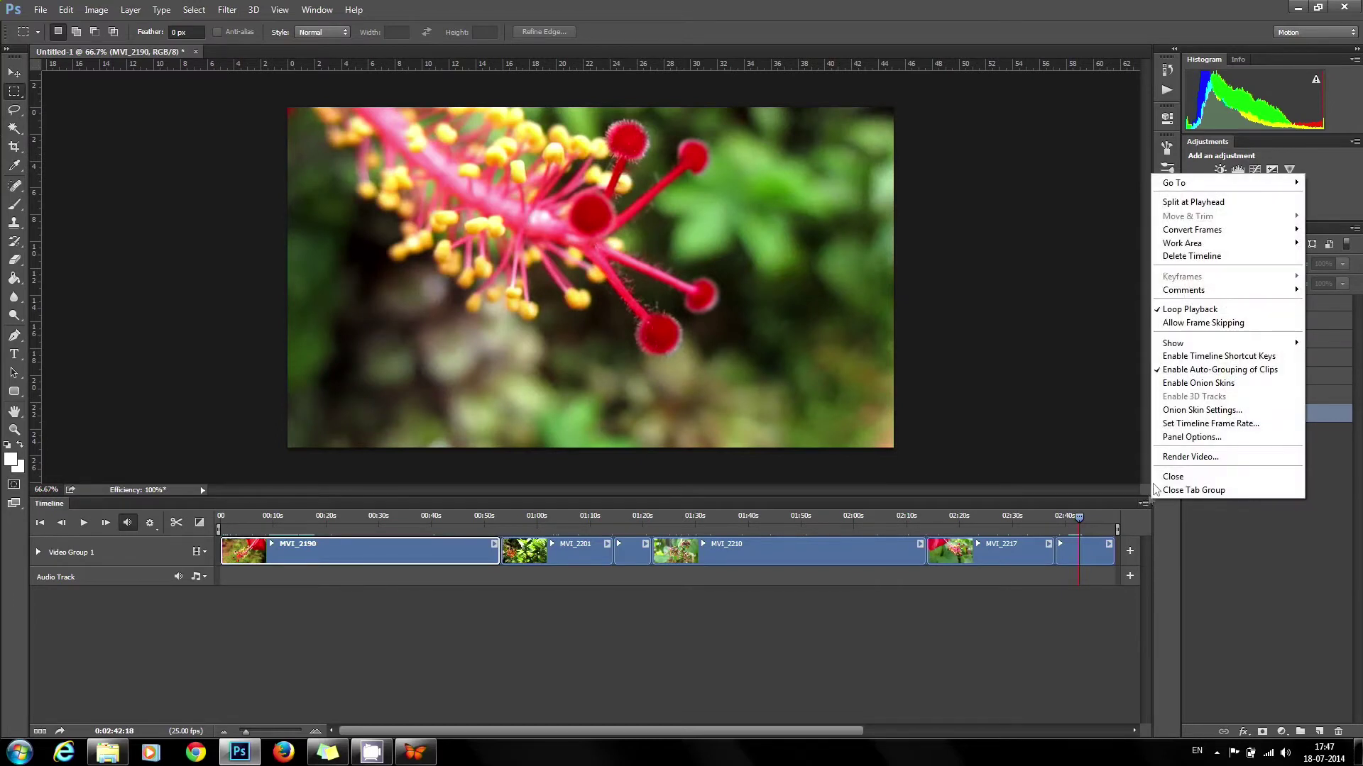
pyautogui.click(1187, 424)
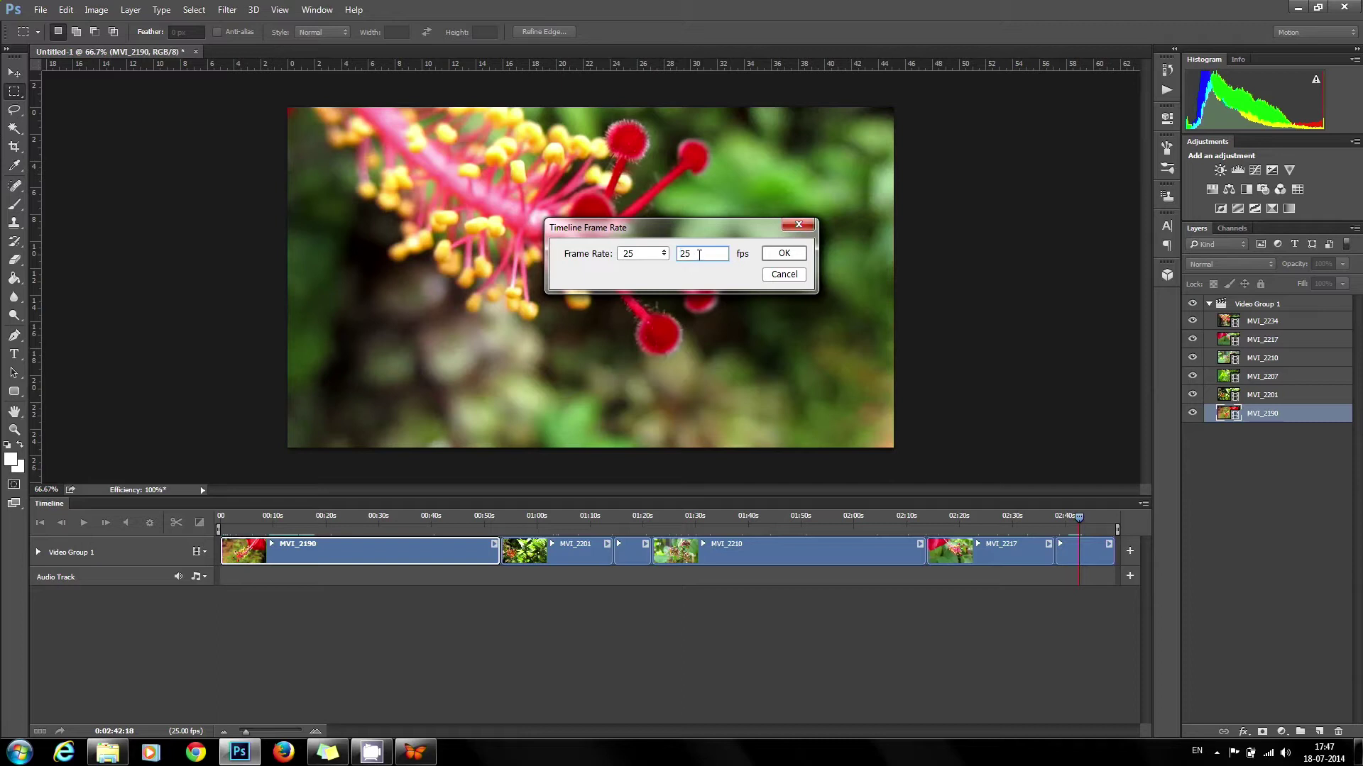
pyautogui.click(772, 256)
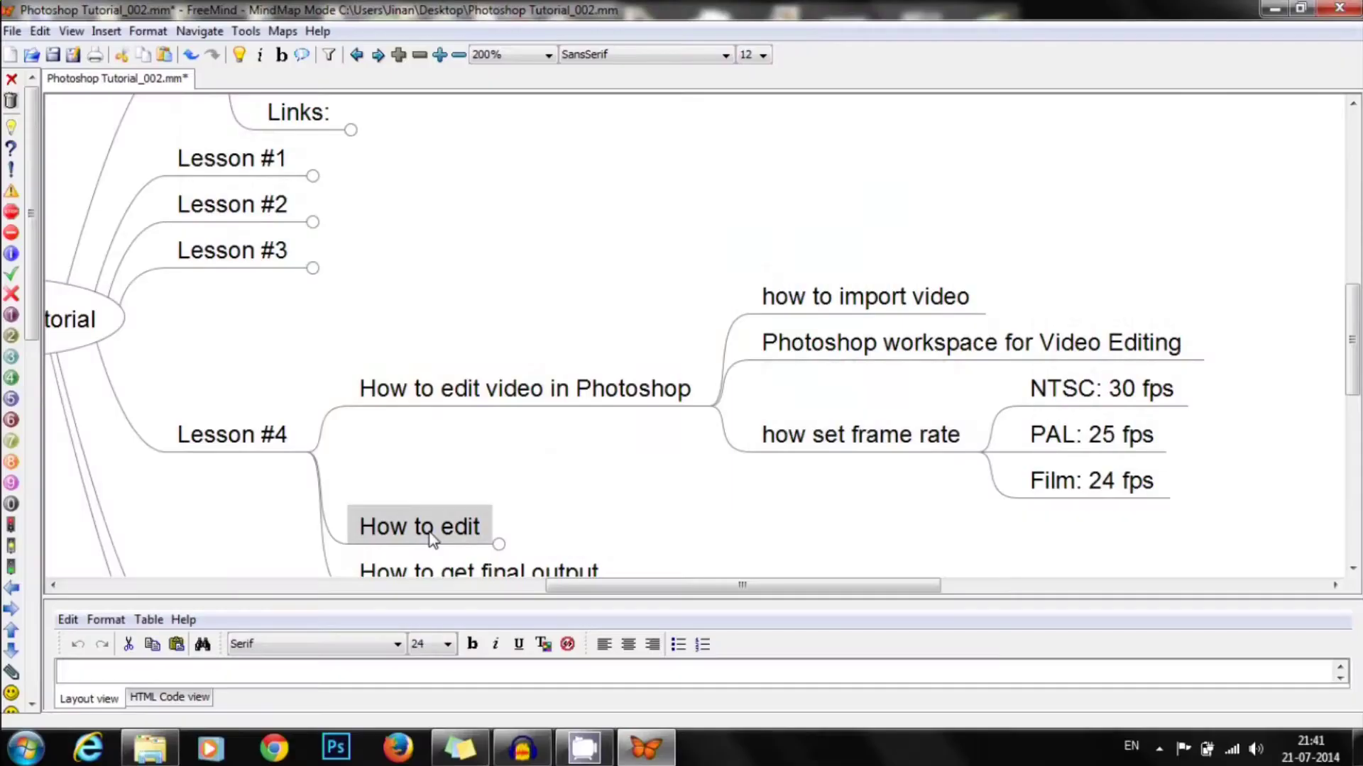
# Switch to the FreeMind outline and expand How to edit to review its editing topics.
pyautogui.click(433, 535)
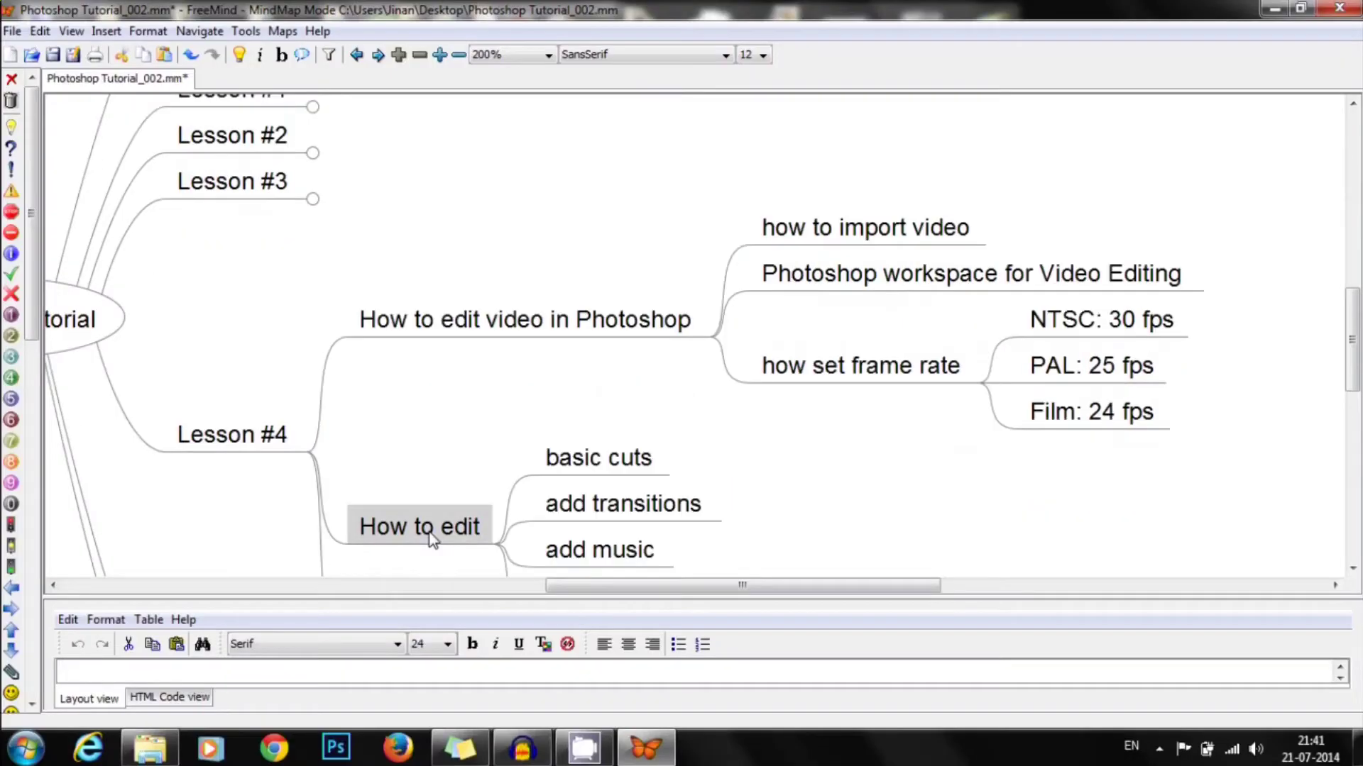
pyautogui.moveTo(1351, 382); pyautogui.dragTo(1351, 417)
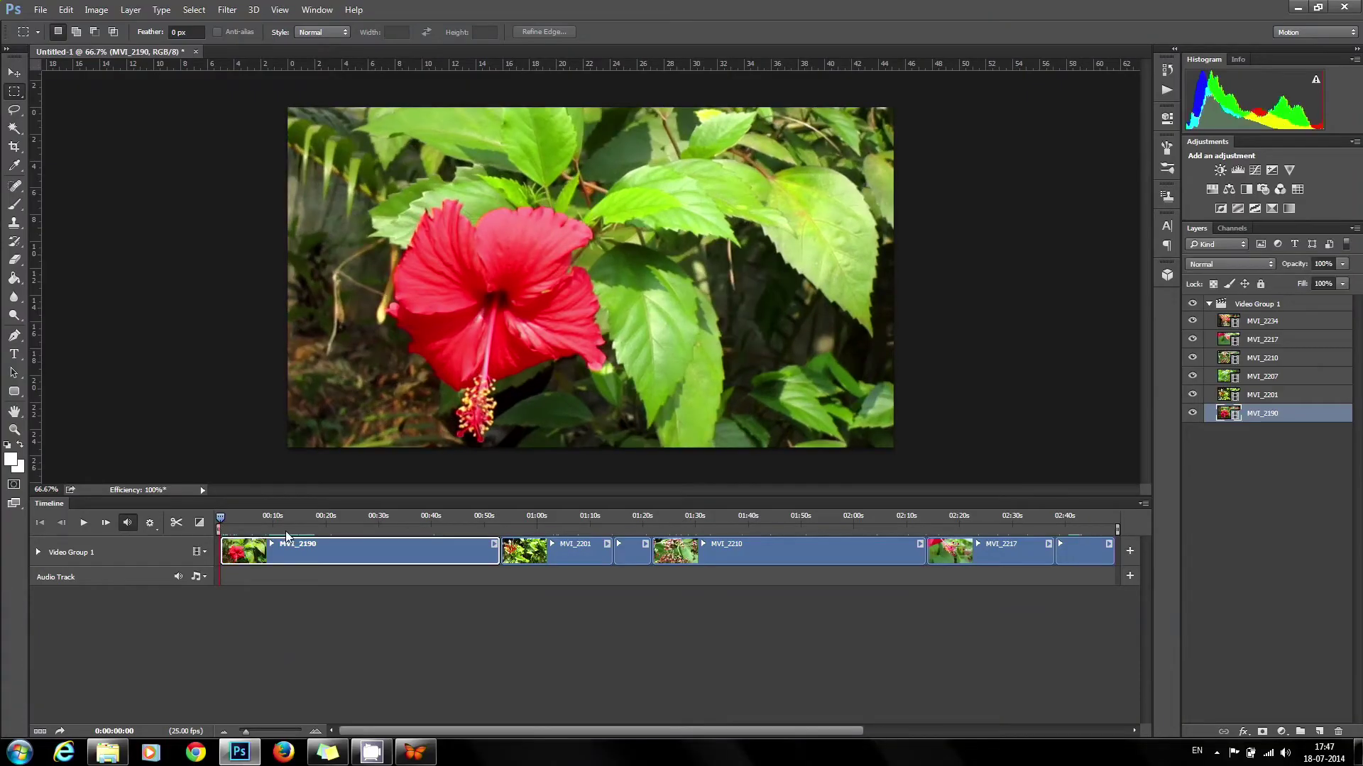
# In Photoshop, play MVI_2190 from the start, stop at about 11 seconds and split the clip at the playhead.
pyautogui.press('space')
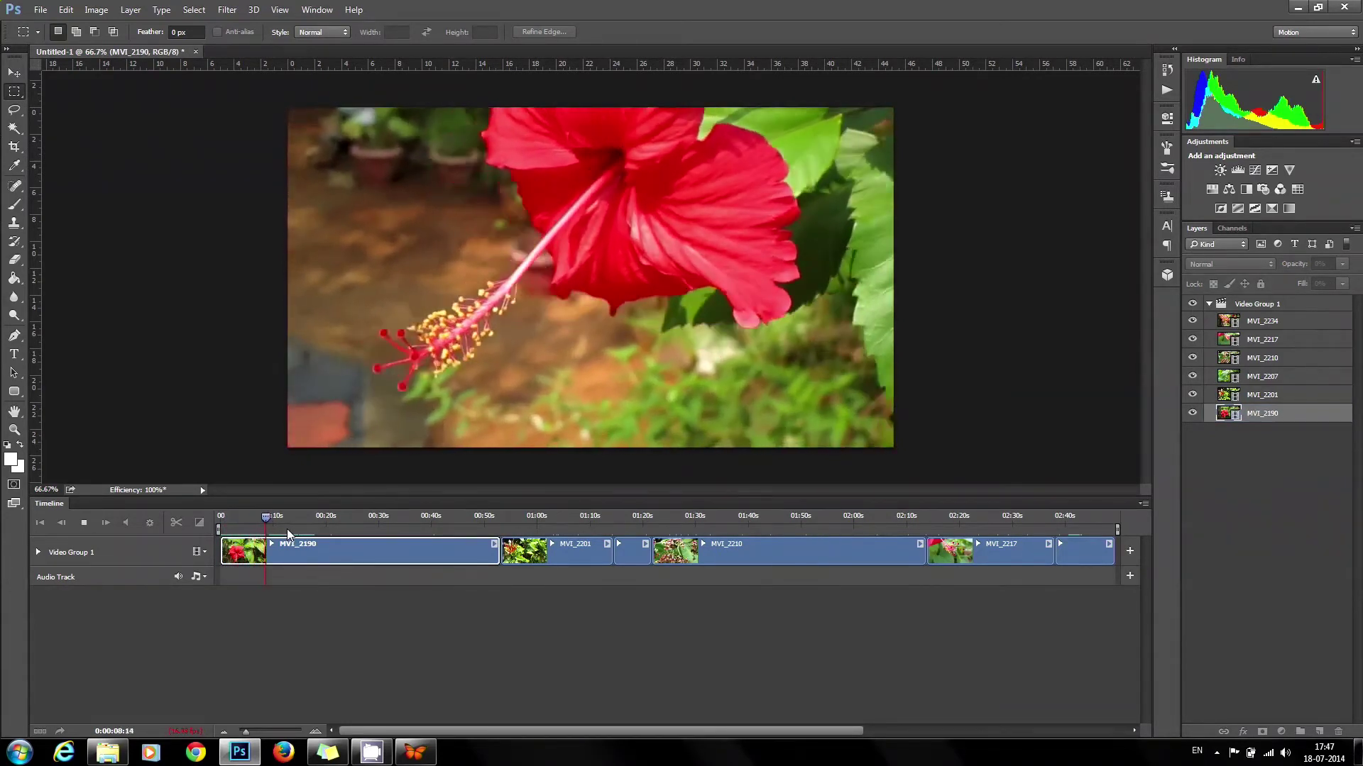
pyautogui.press('space')
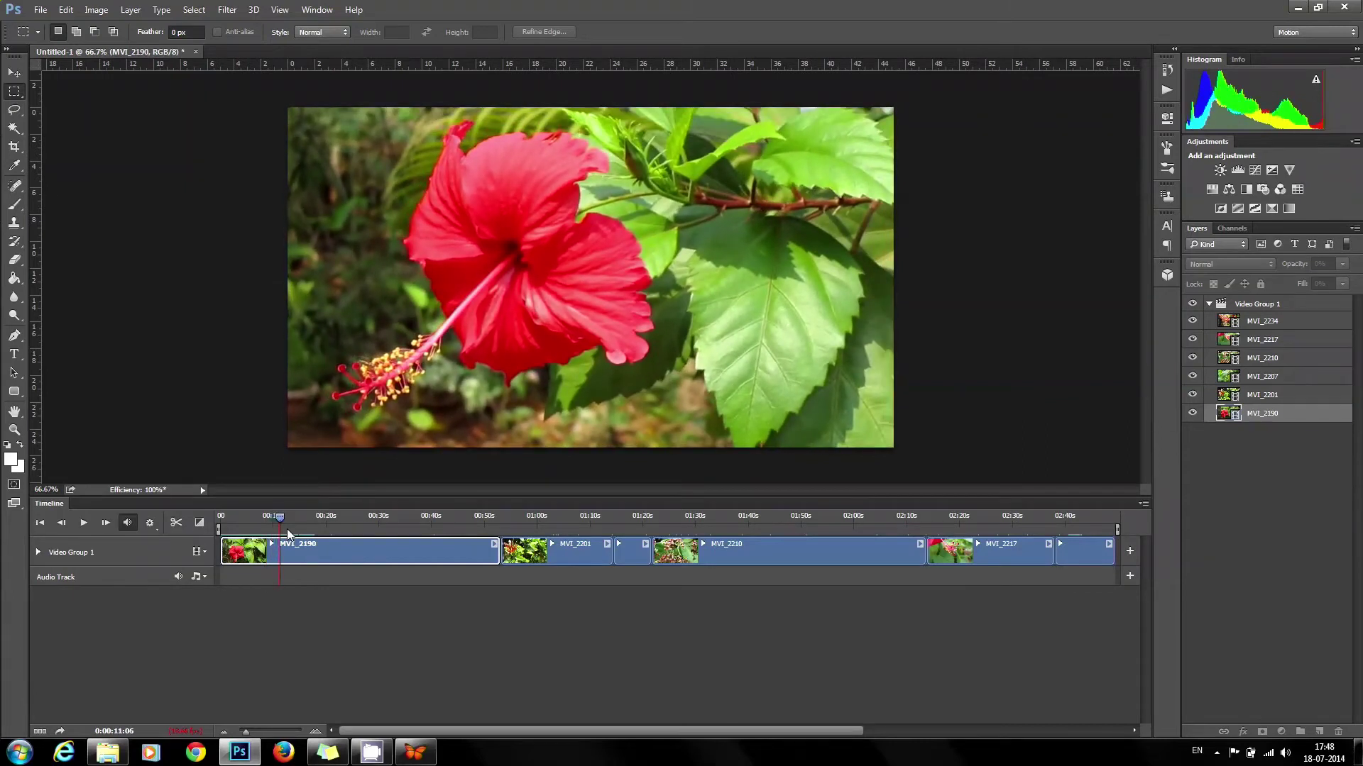
pyautogui.click(176, 522)
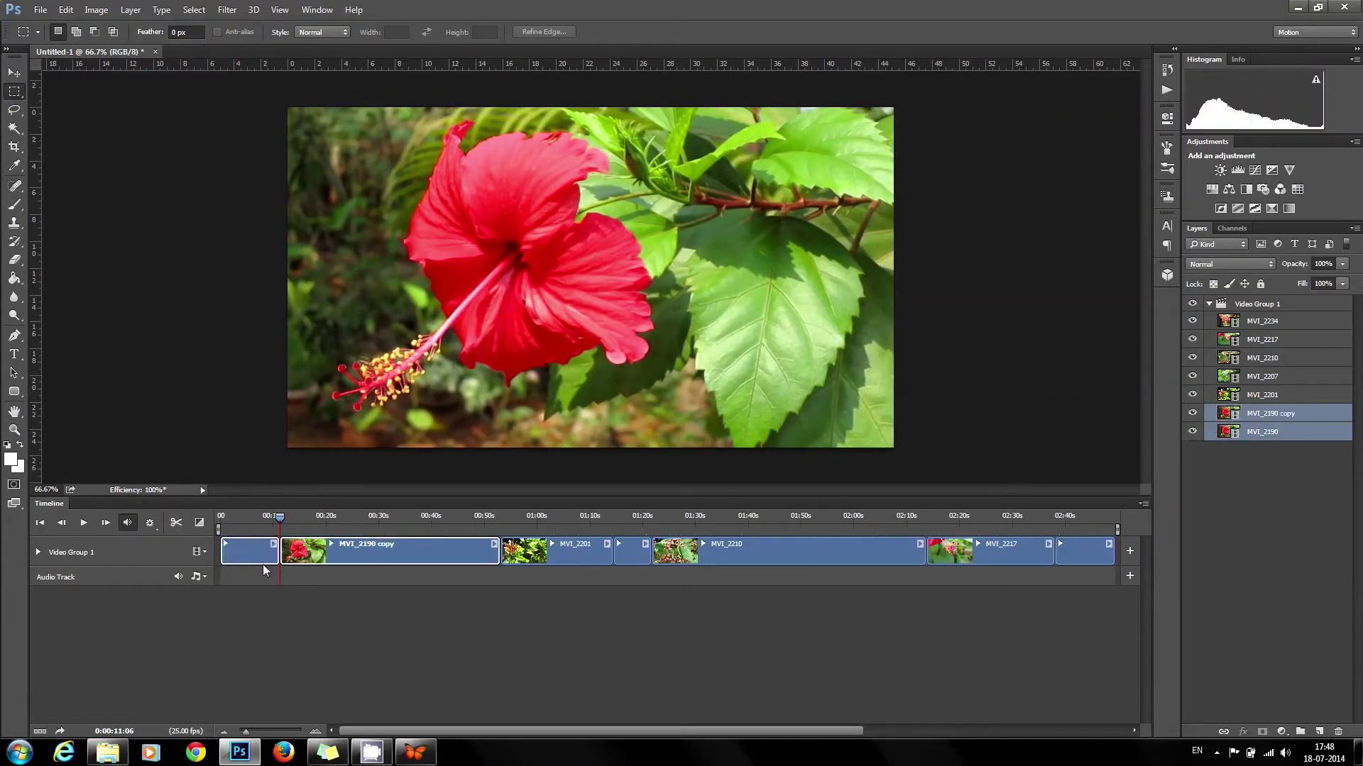
# Delete the opening piece of MVI_2190, replay the footage from the start and split MVI_2190 copy at about 9 seconds.
pyautogui.click(241, 557)
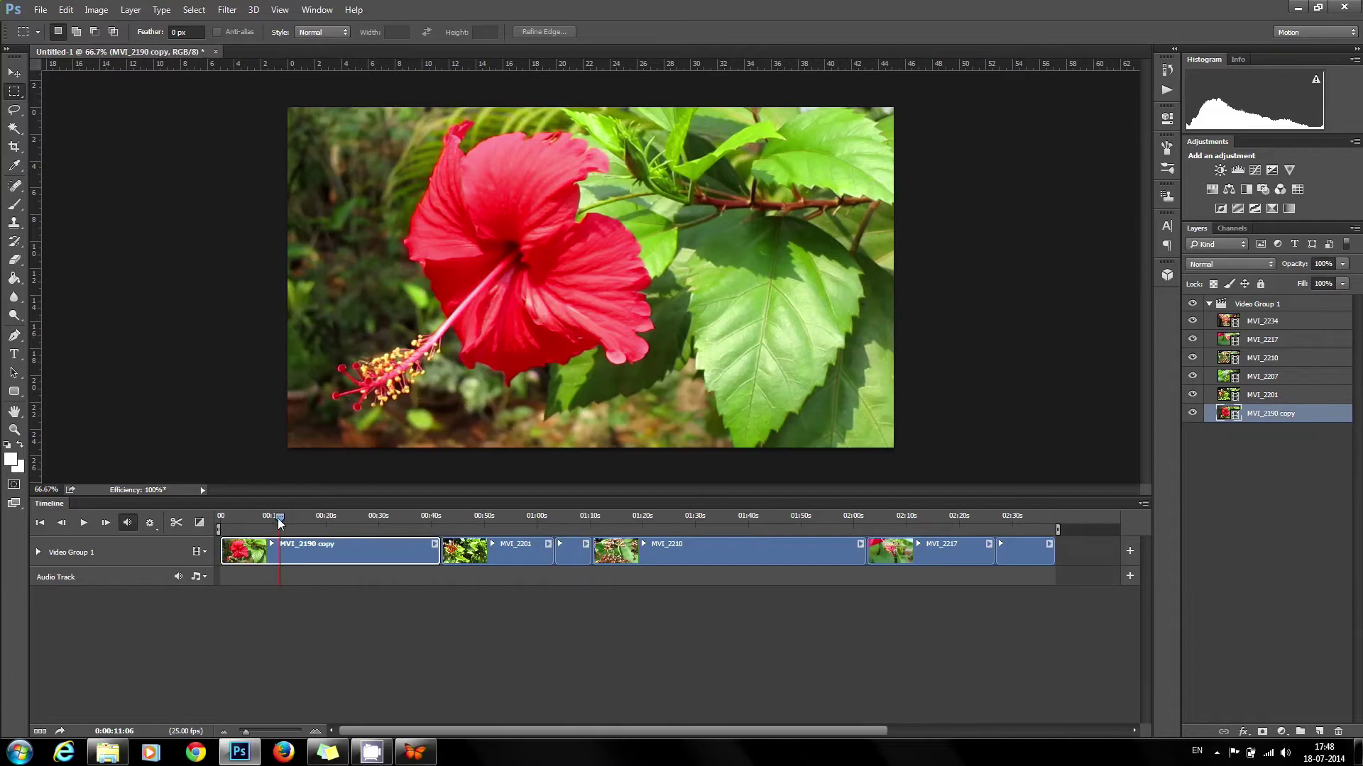
pyautogui.press('space')
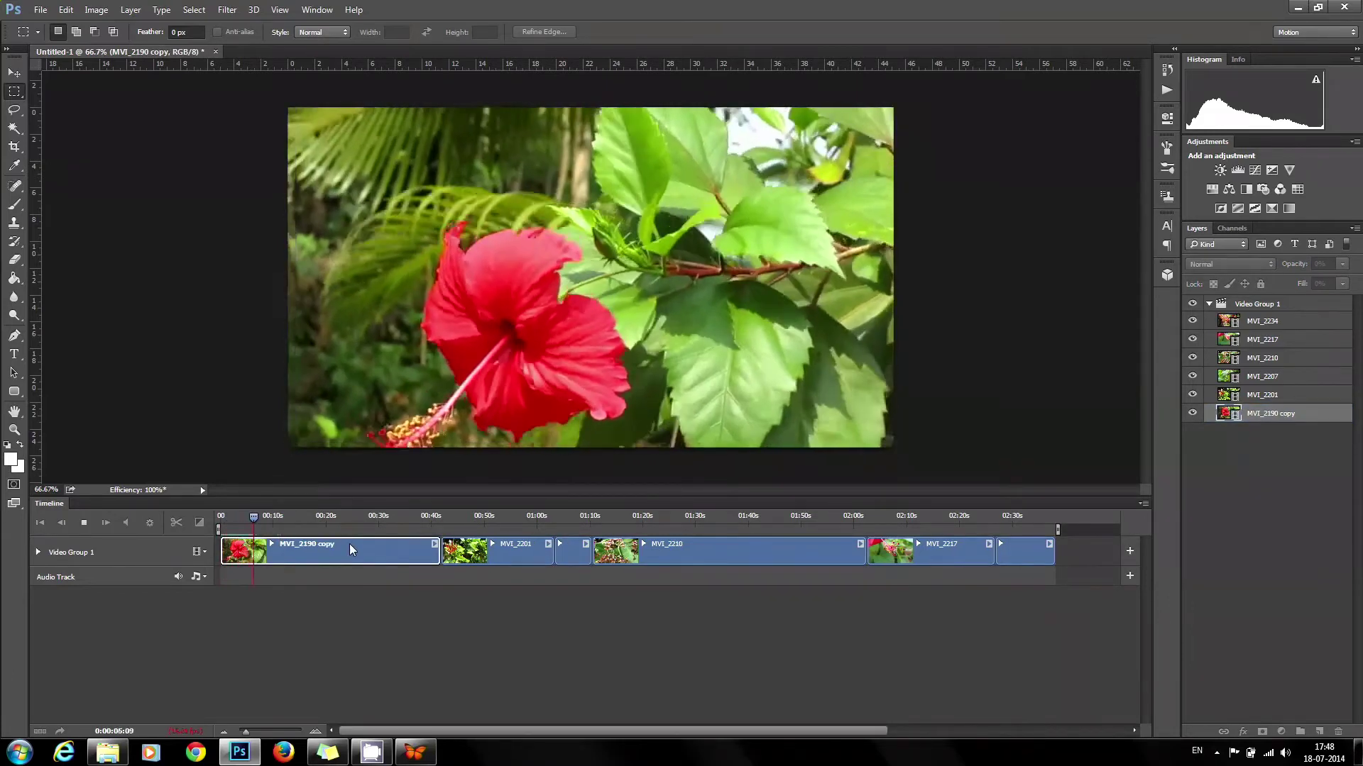
pyautogui.press('space')
pyautogui.moveTo(283, 520); pyautogui.dragTo(275, 523)
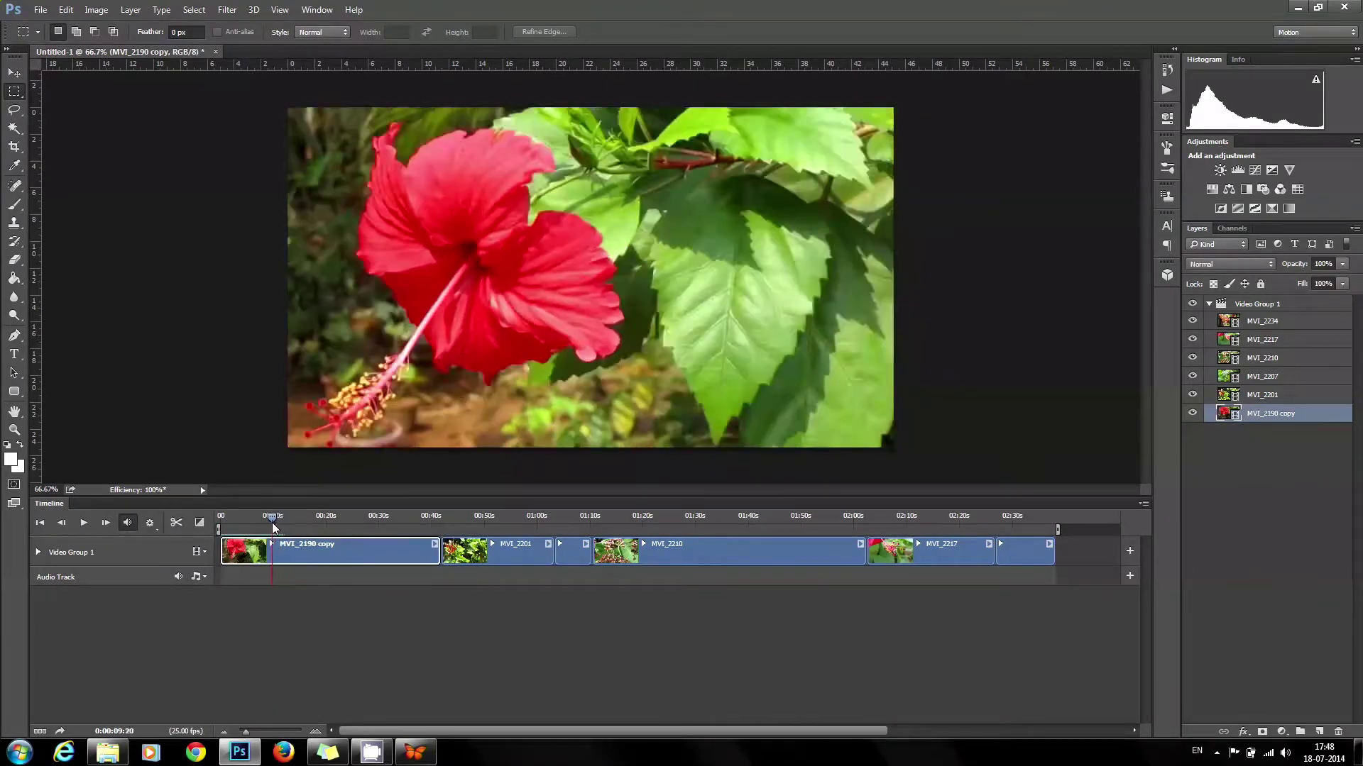
pyautogui.click(176, 523)
# Play MVI_2190 copy 2 to about 26 seconds, split it there and delete the section before the cut.
pyautogui.press('space')
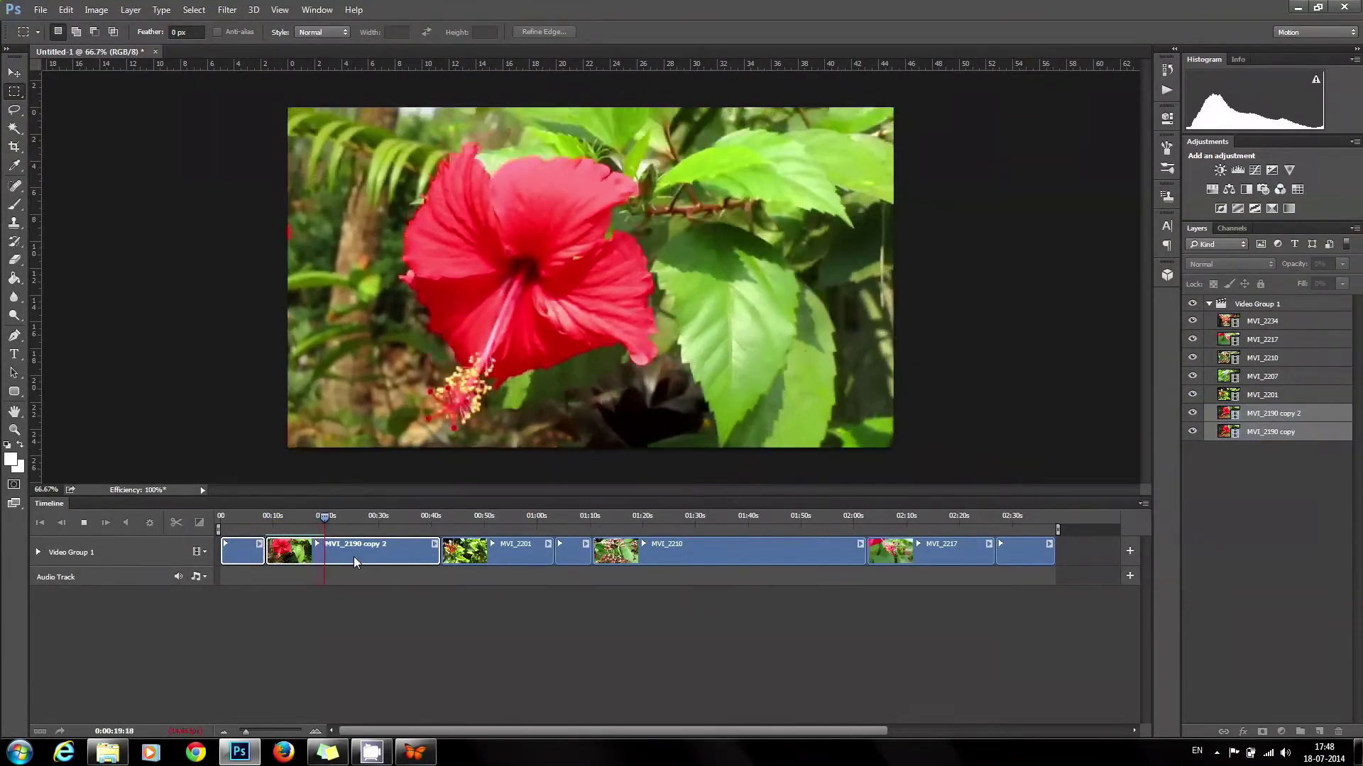
pyautogui.press('space')
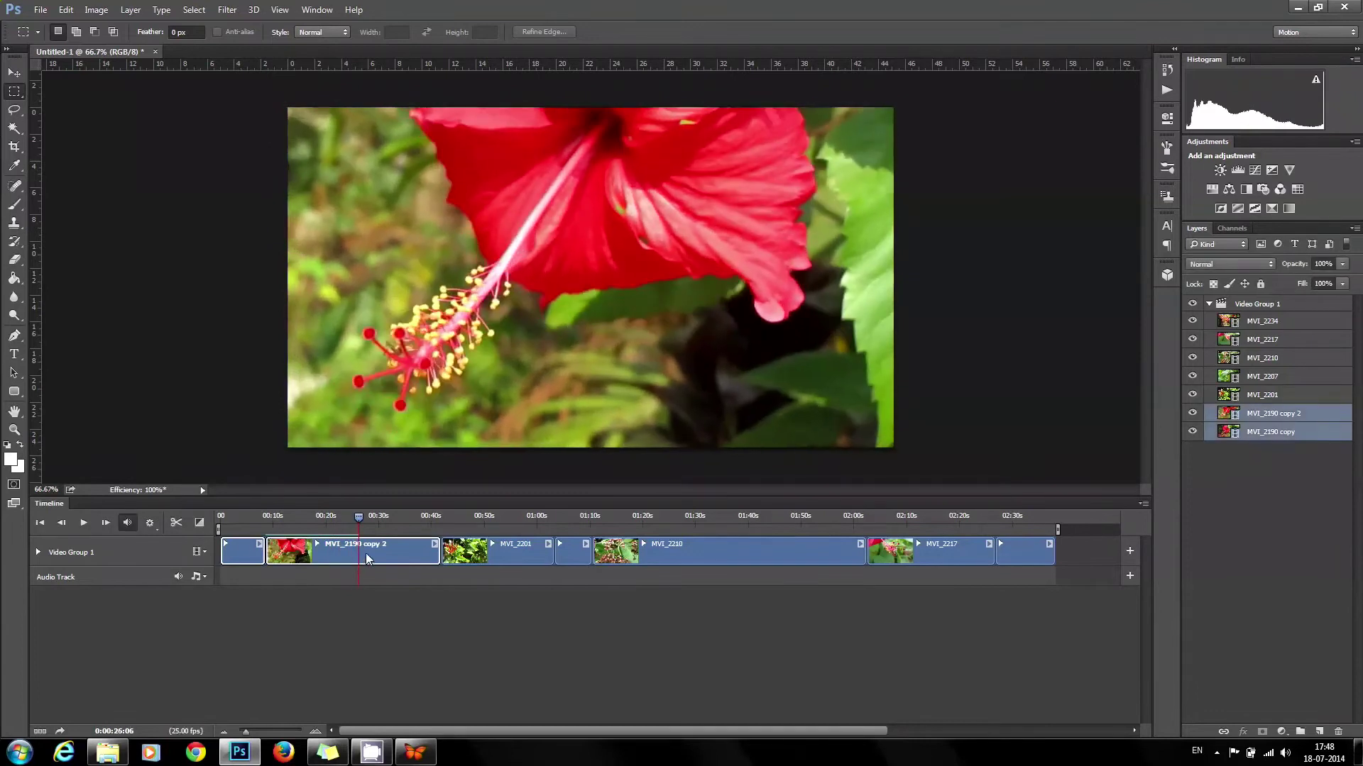
pyautogui.click(176, 522)
pyautogui.click(308, 554)
pyautogui.press('Delete')
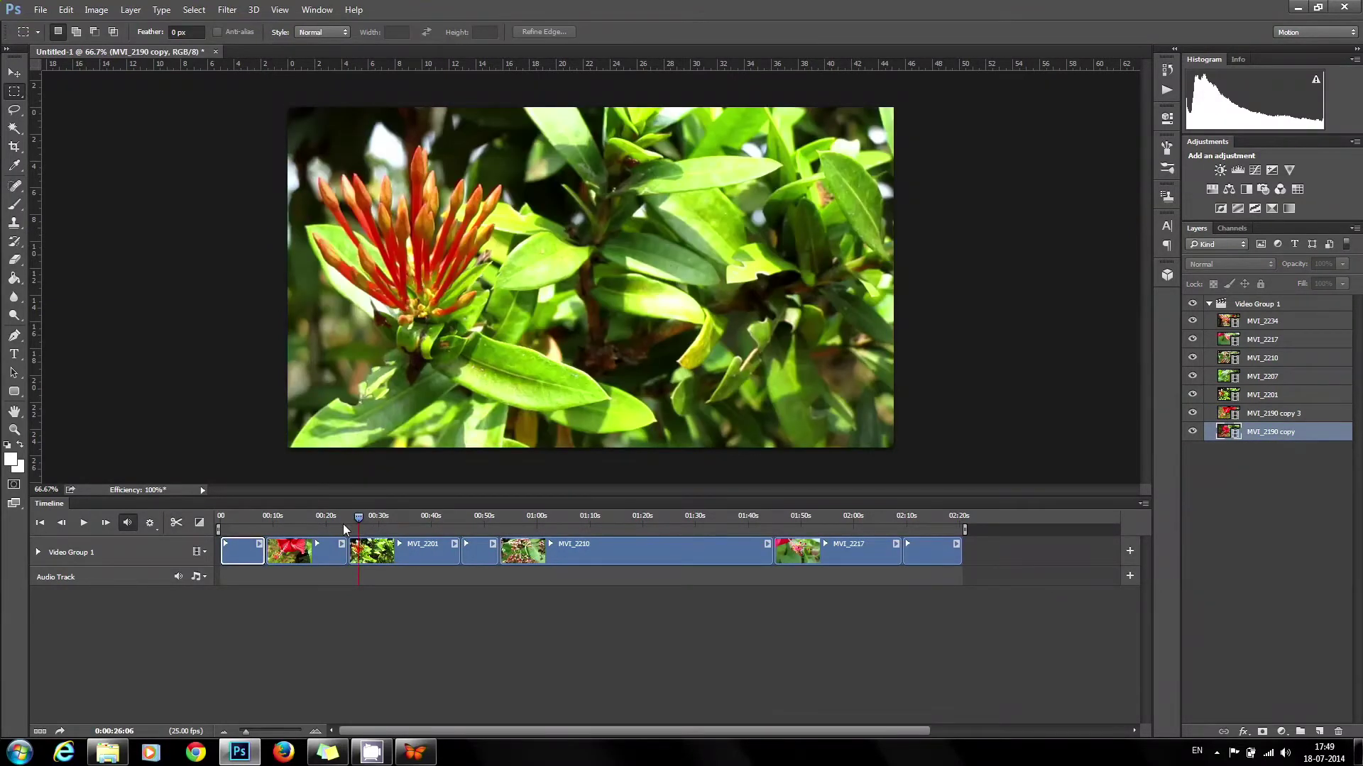
# Play into MVI_2201 to about 31 seconds, split it there and delete its opening section.
pyautogui.press('space')
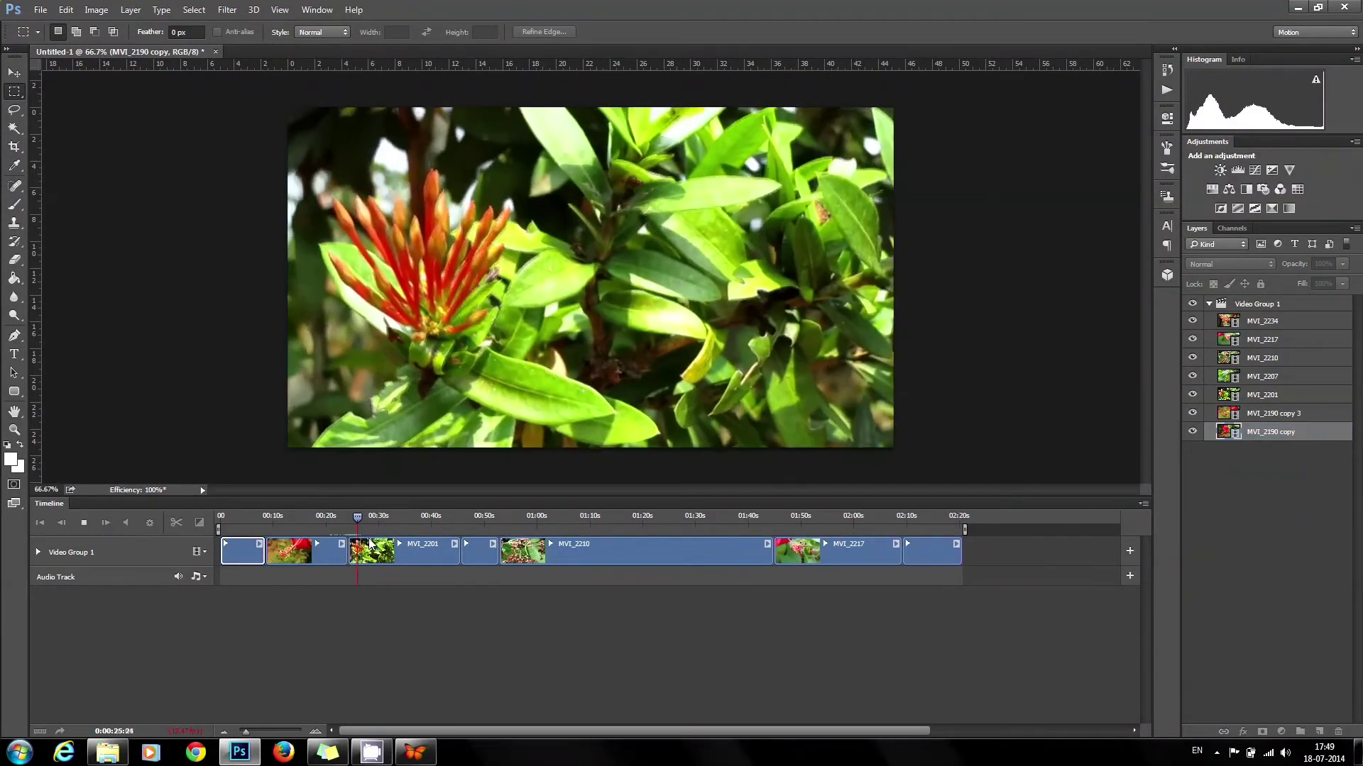
pyautogui.press('space')
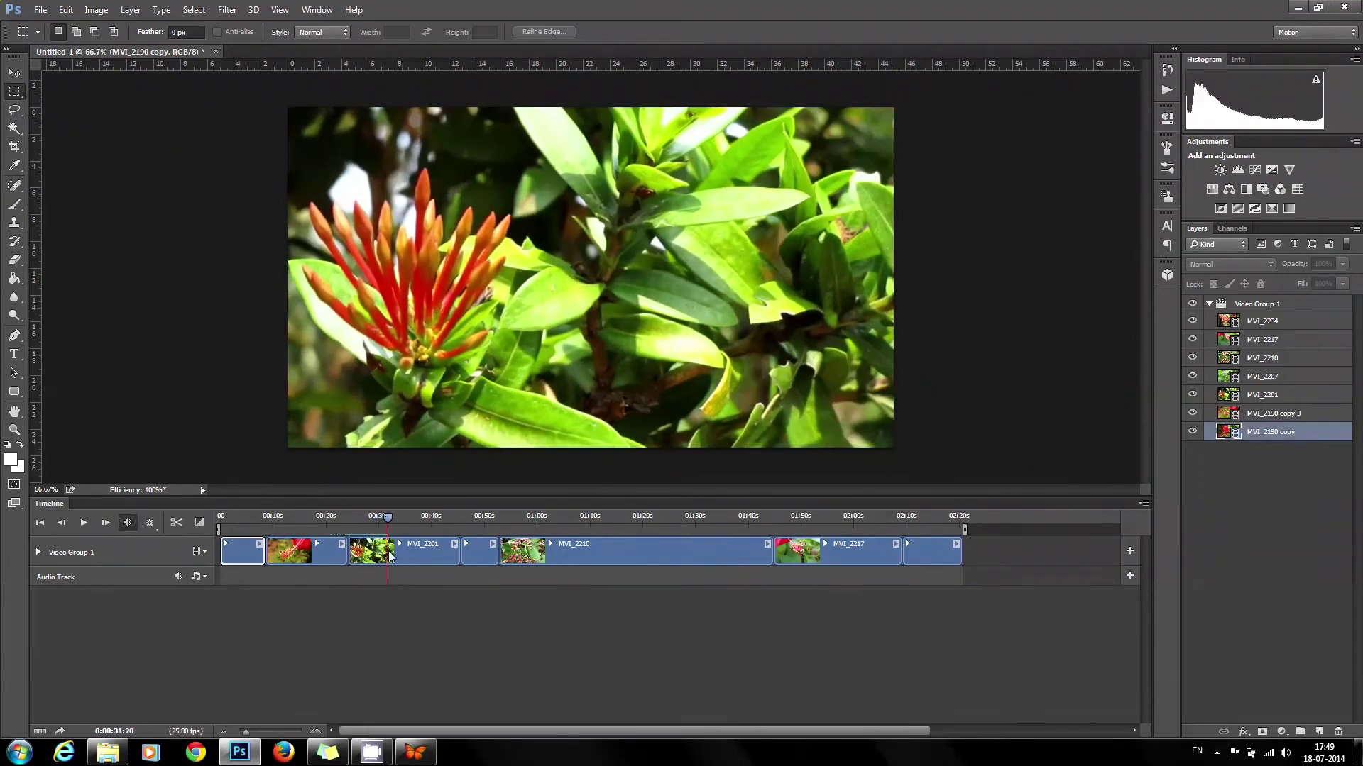
pyautogui.click(379, 561)
pyautogui.click(176, 523)
pyautogui.click(360, 558)
pyautogui.press('Delete')
# Play on into MVI_2210 to about 54 seconds, split it there and delete its opening section.
pyautogui.moveTo(388, 520); pyautogui.dragTo(349, 521)
pyautogui.press('space')
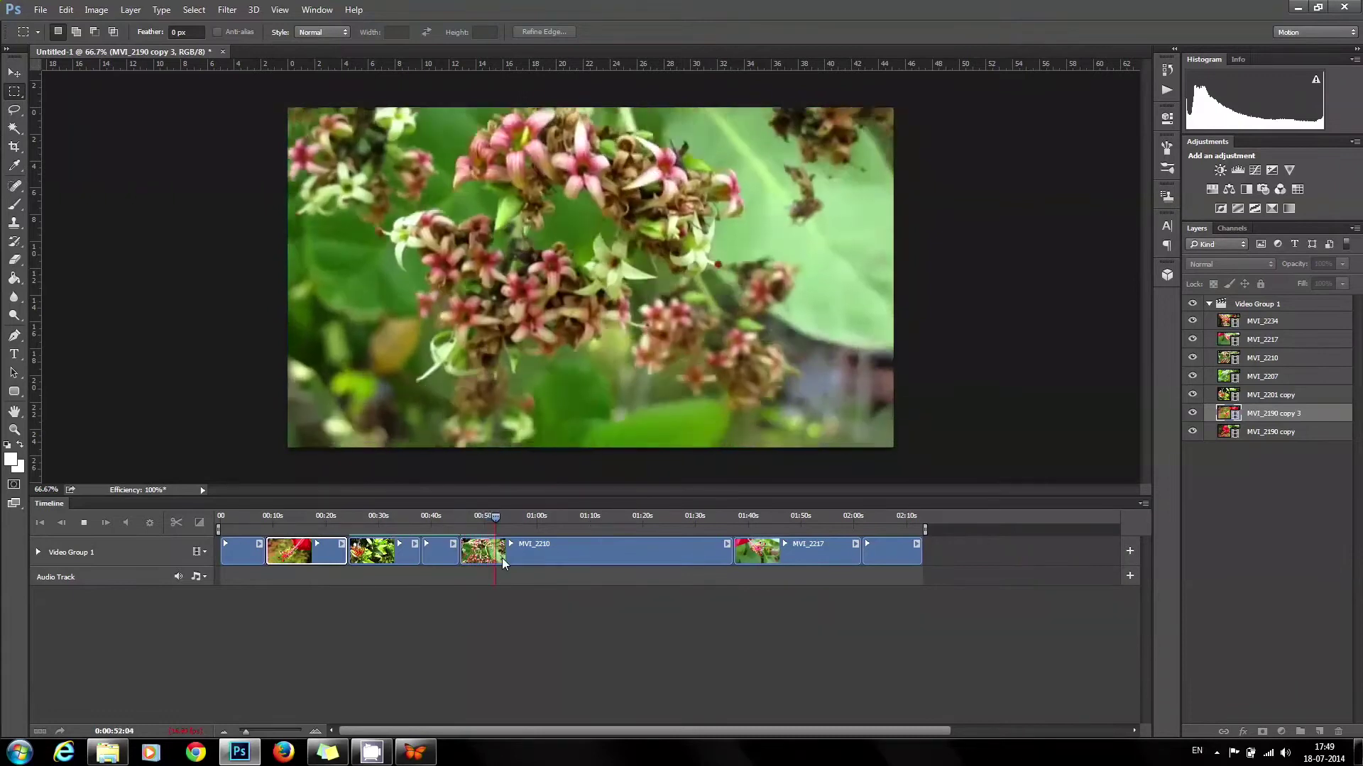
pyautogui.press('space')
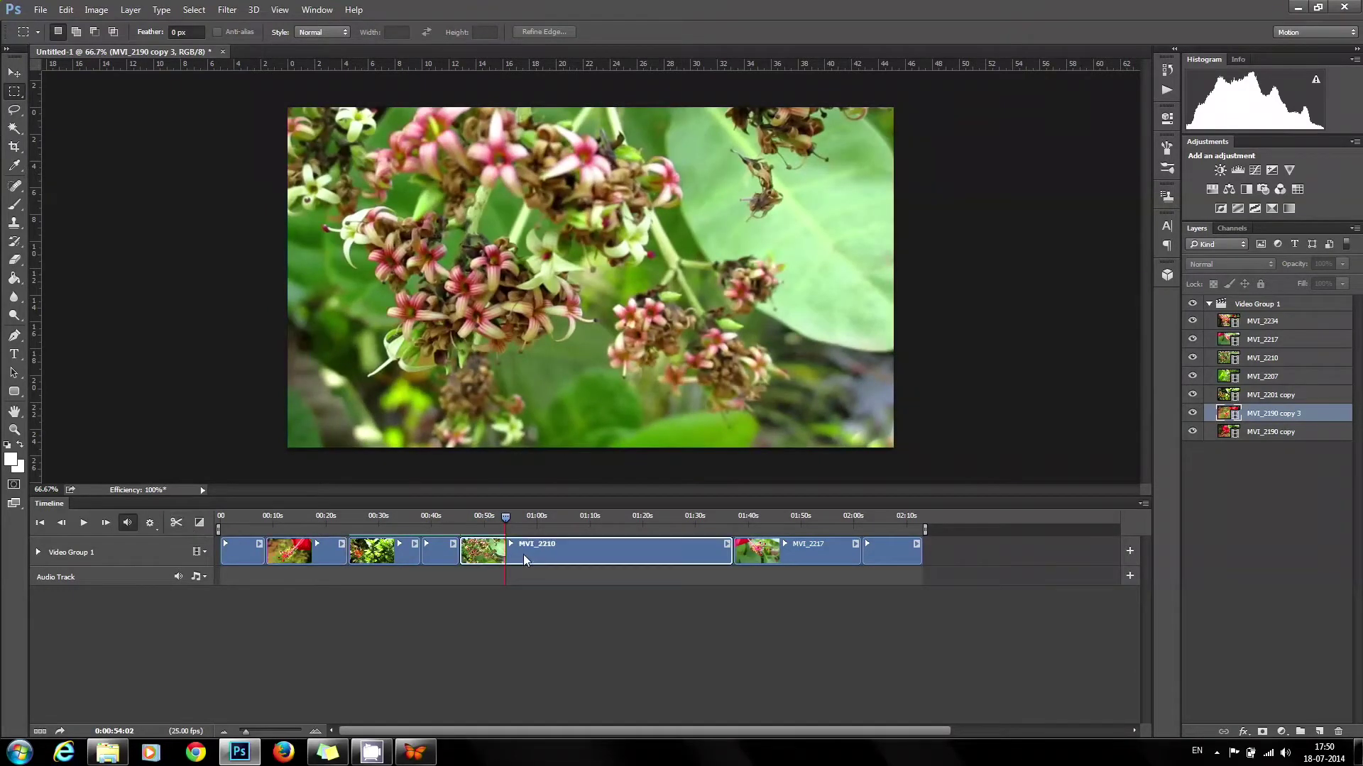
pyautogui.click(522, 555)
pyautogui.click(176, 523)
pyautogui.click(491, 556)
pyautogui.press('Delete')
# Review MVI_2210 copy, split it at about 1:00 and again further on, and delete the section between the cuts.
pyautogui.moveTo(506, 520); pyautogui.dragTo(457, 522)
pyautogui.press('space')
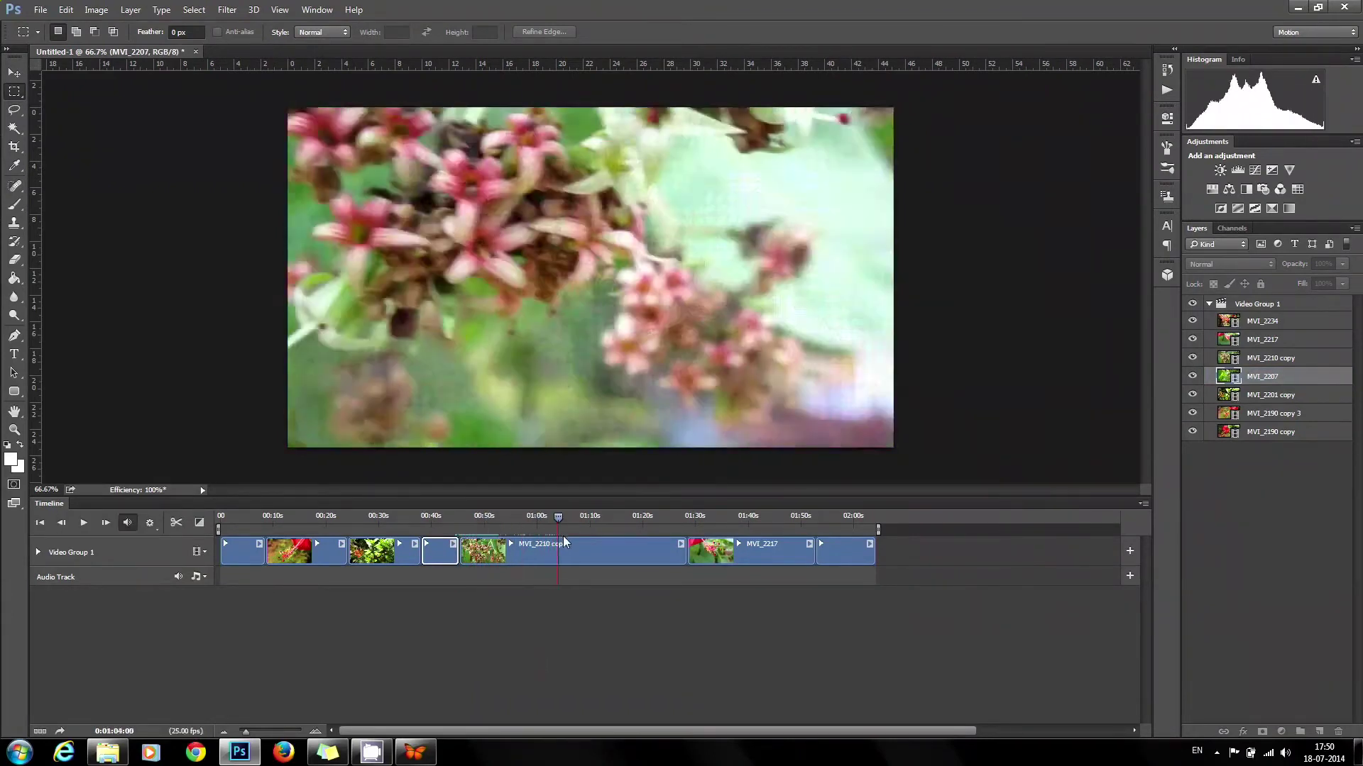
pyautogui.press('space')
pyautogui.moveTo(569, 518); pyautogui.dragTo(229, 550)
pyautogui.click(516, 558)
pyautogui.click(176, 523)
pyautogui.click(611, 555)
pyautogui.click(176, 523)
pyautogui.click(583, 558)
pyautogui.press('Delete')
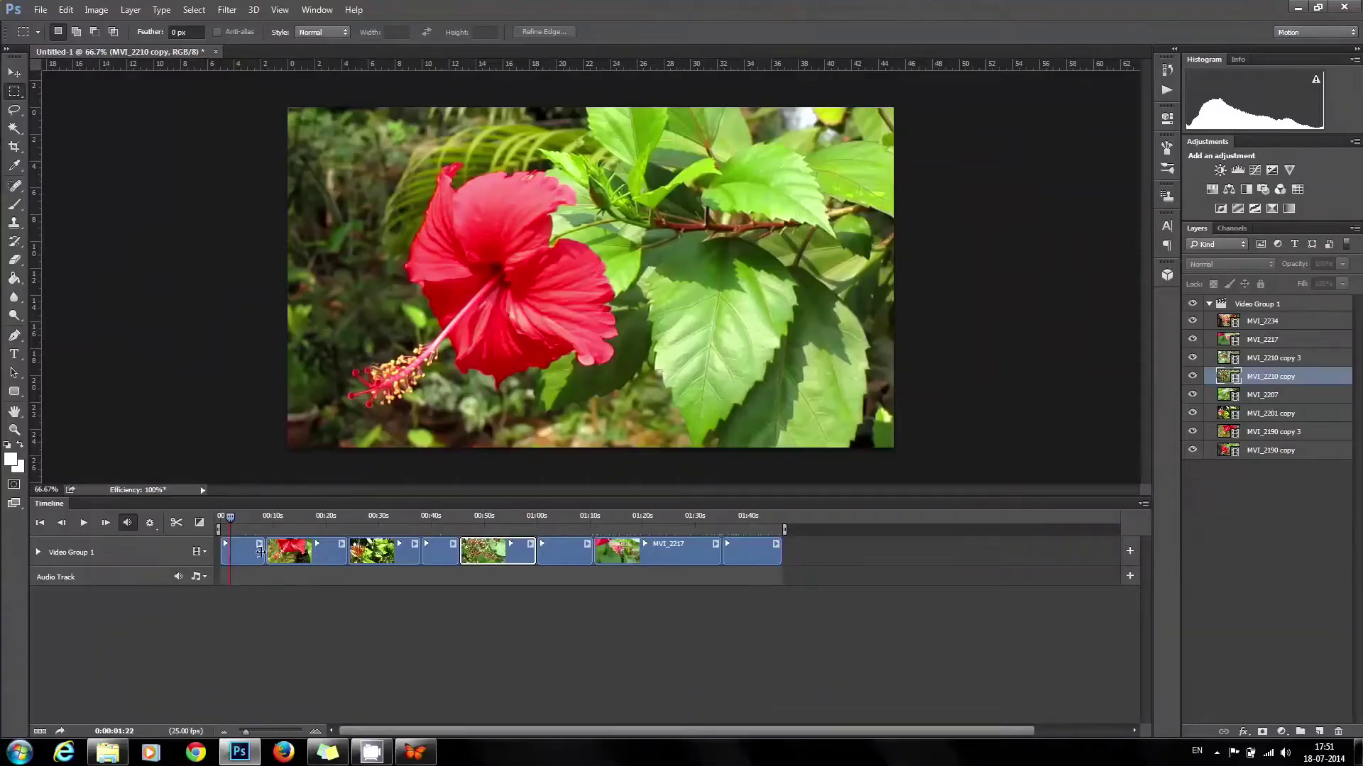
# Preview the join between the first two clips and apply a 2 s Cross Fade there.
pyautogui.click(258, 518)
pyautogui.press('space')
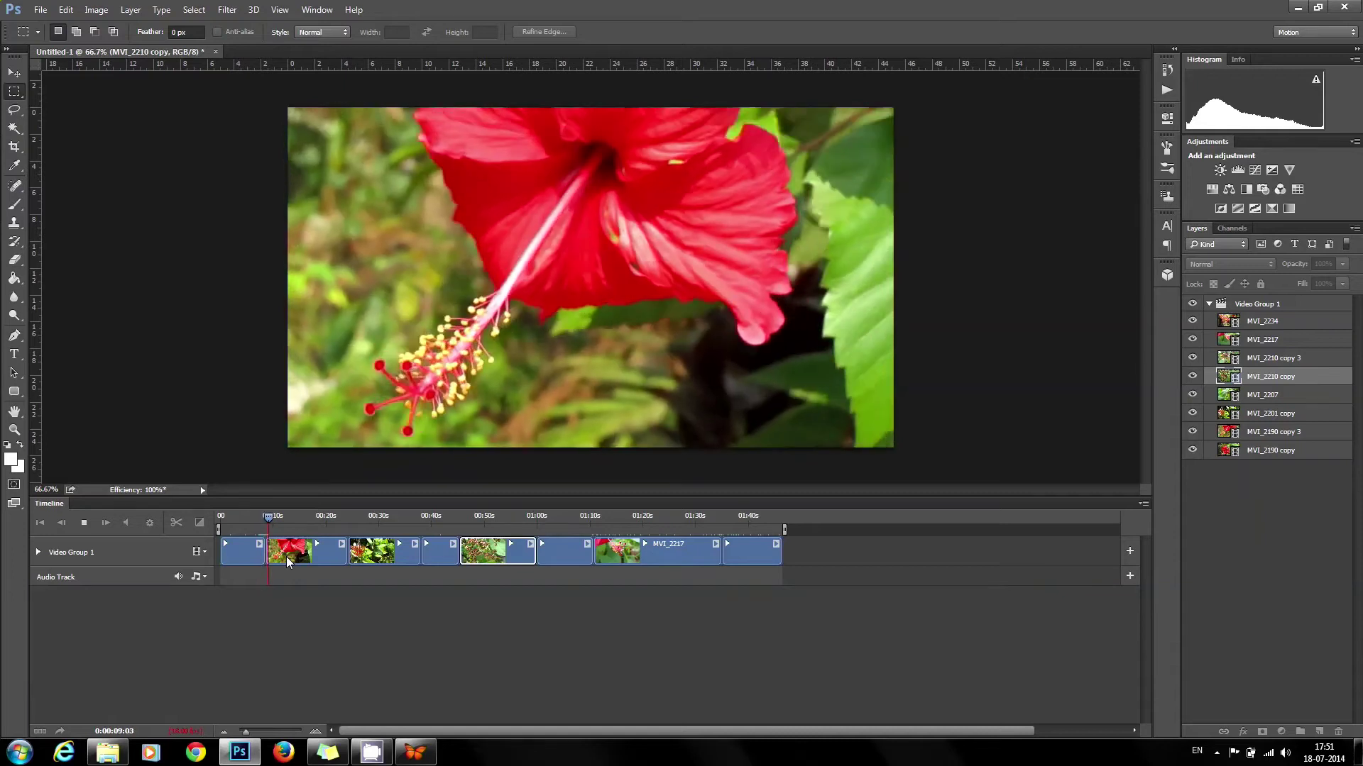
pyautogui.press('space')
pyautogui.click(200, 522)
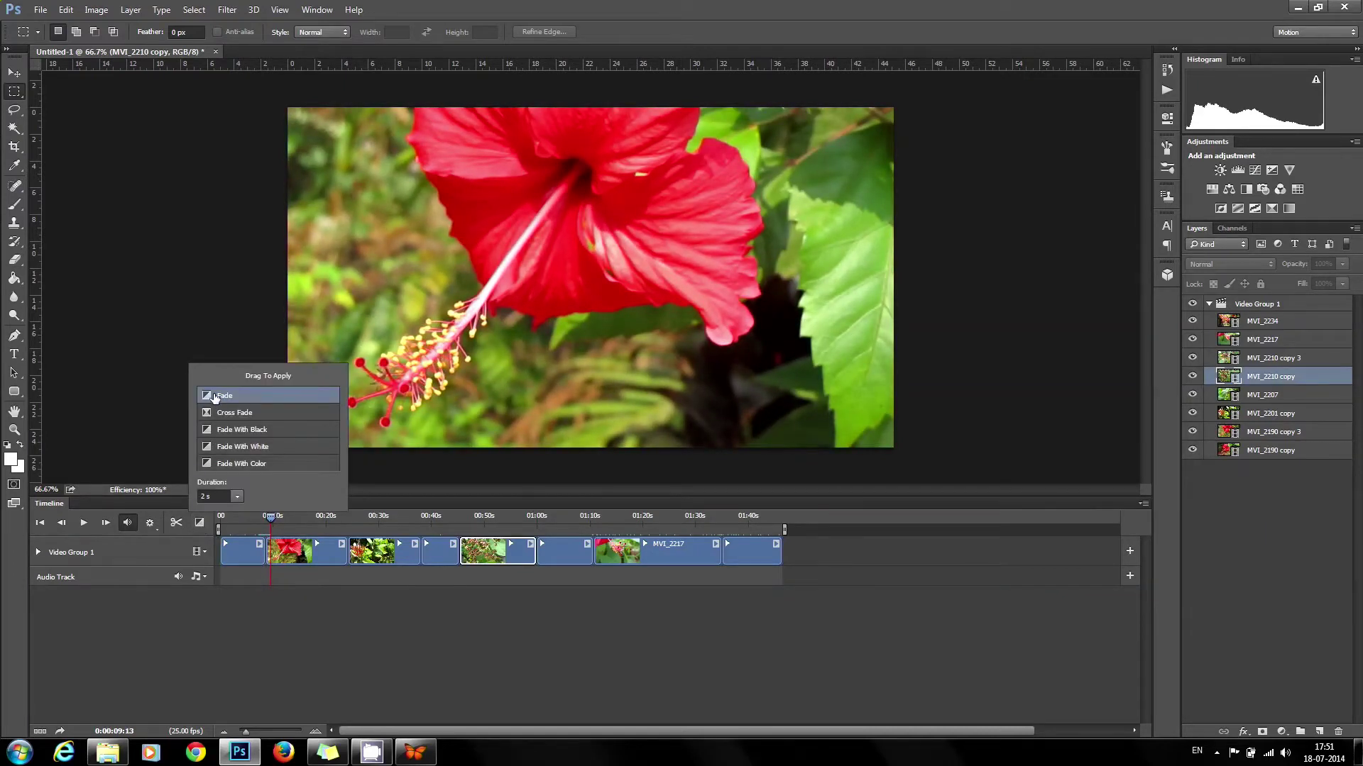
pyautogui.moveTo(217, 412); pyautogui.dragTo(245, 520)
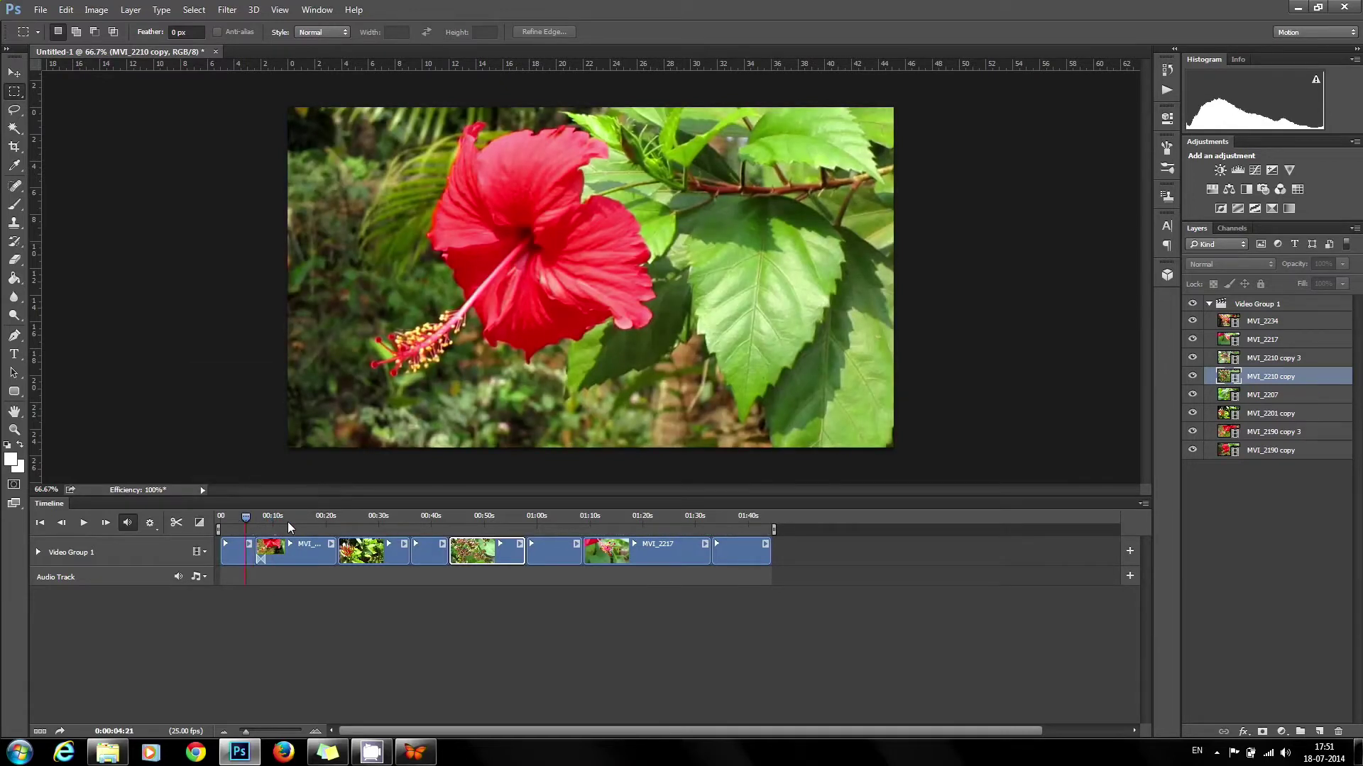
# Apply a 2 s Cross Fade between MVI_2190 copy 3 and MVI_2201 copy, previewing the join before and after.
pyautogui.press('space')
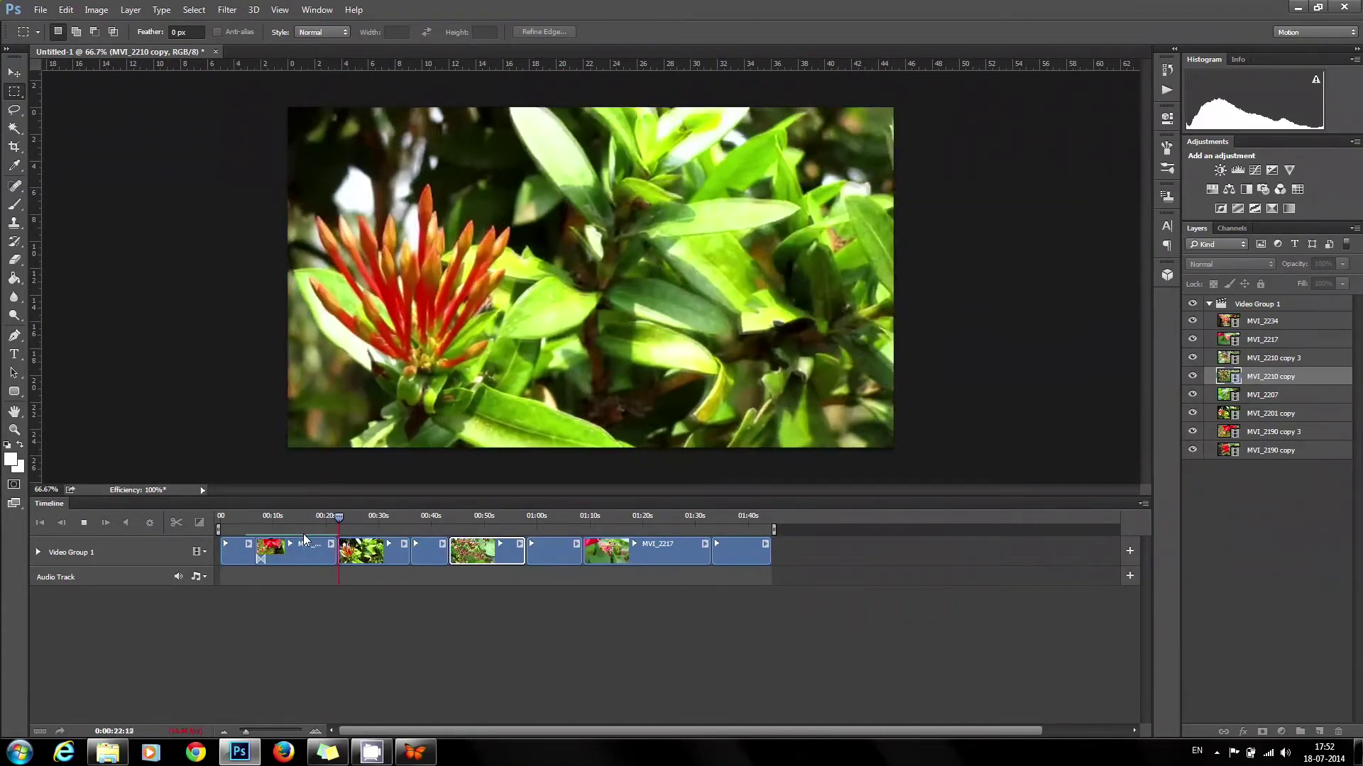
pyautogui.press('space')
pyautogui.click(201, 523)
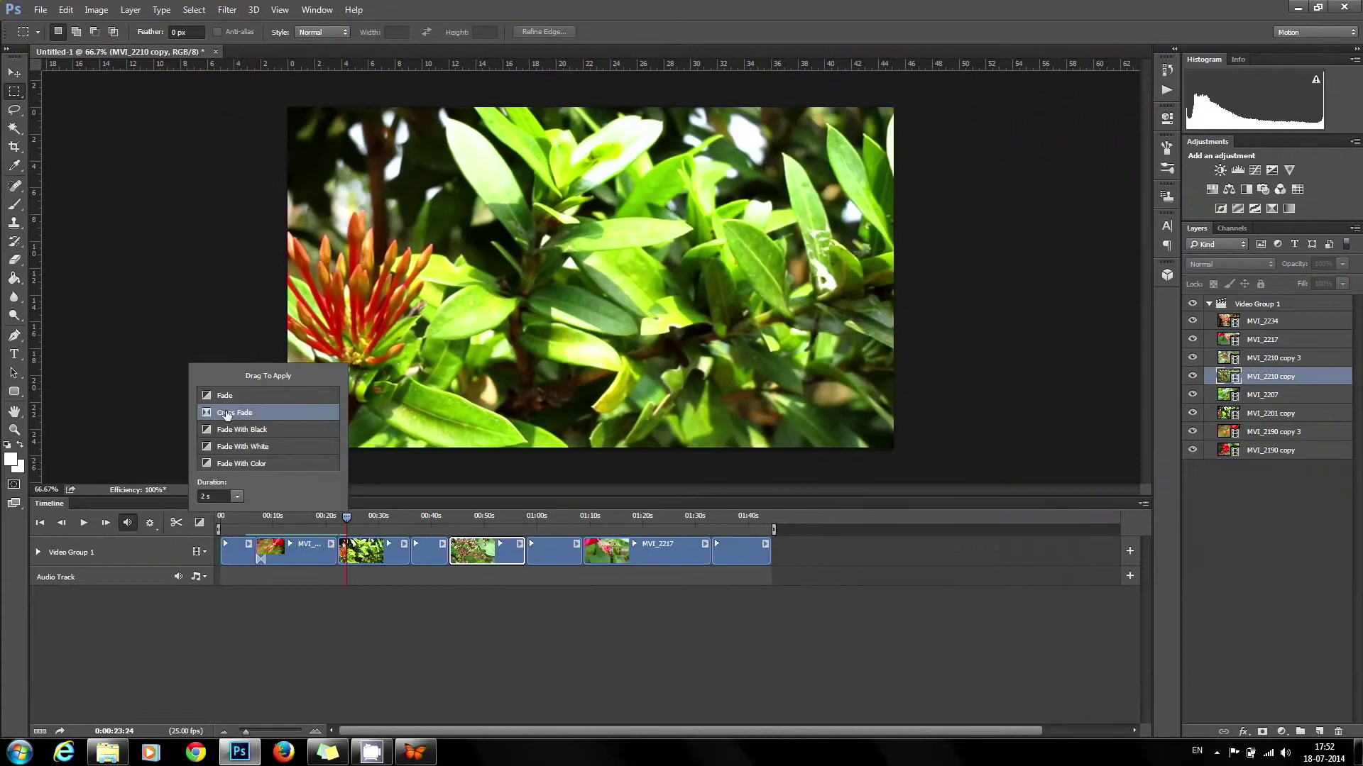
pyautogui.moveTo(338, 557); pyautogui.dragTo(334, 558)
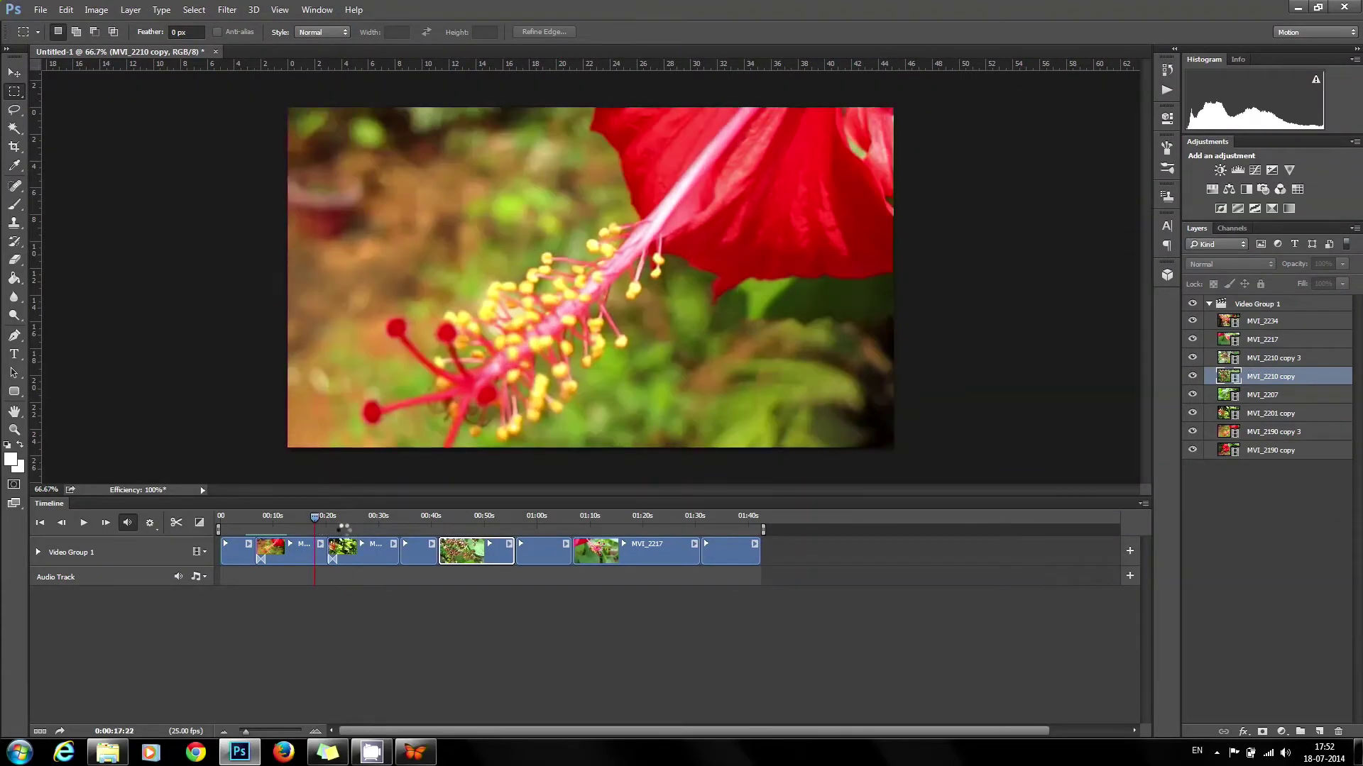
pyautogui.press('space')
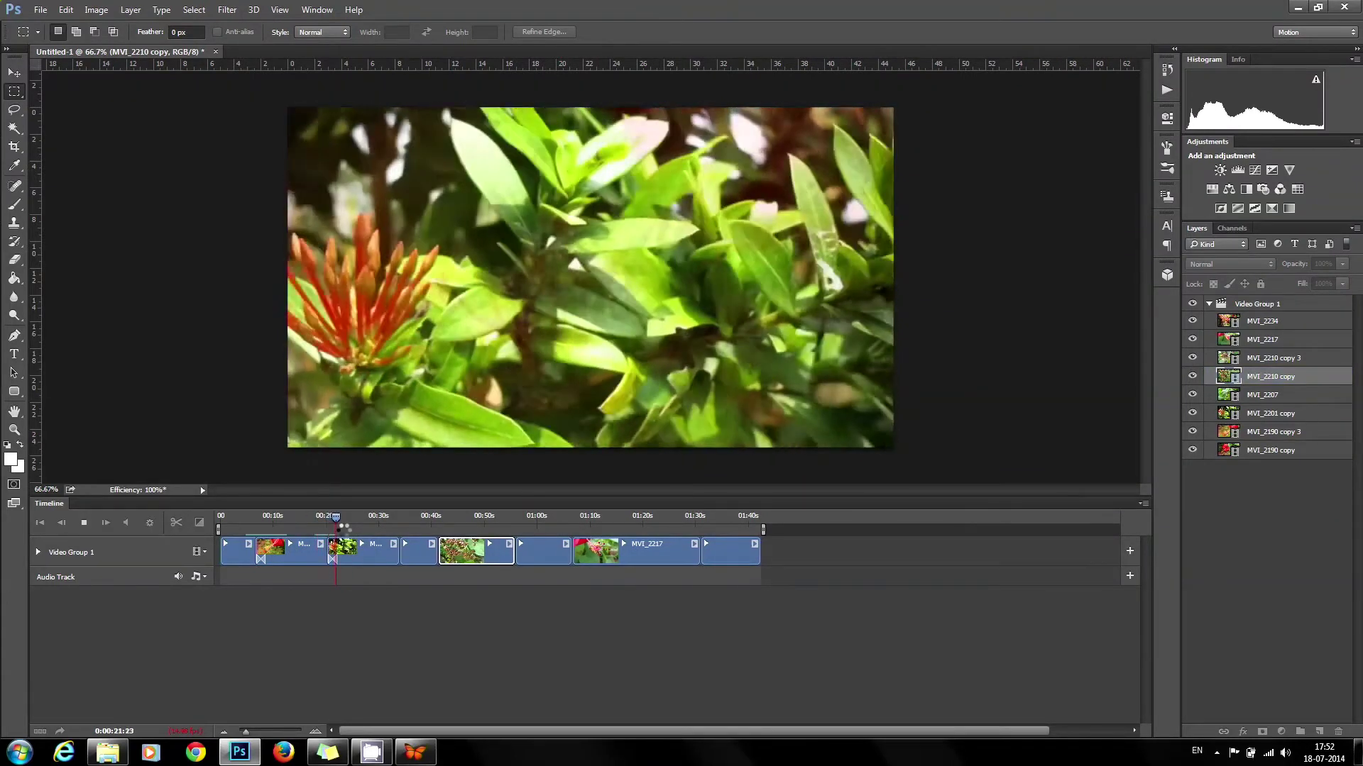
pyautogui.press('space')
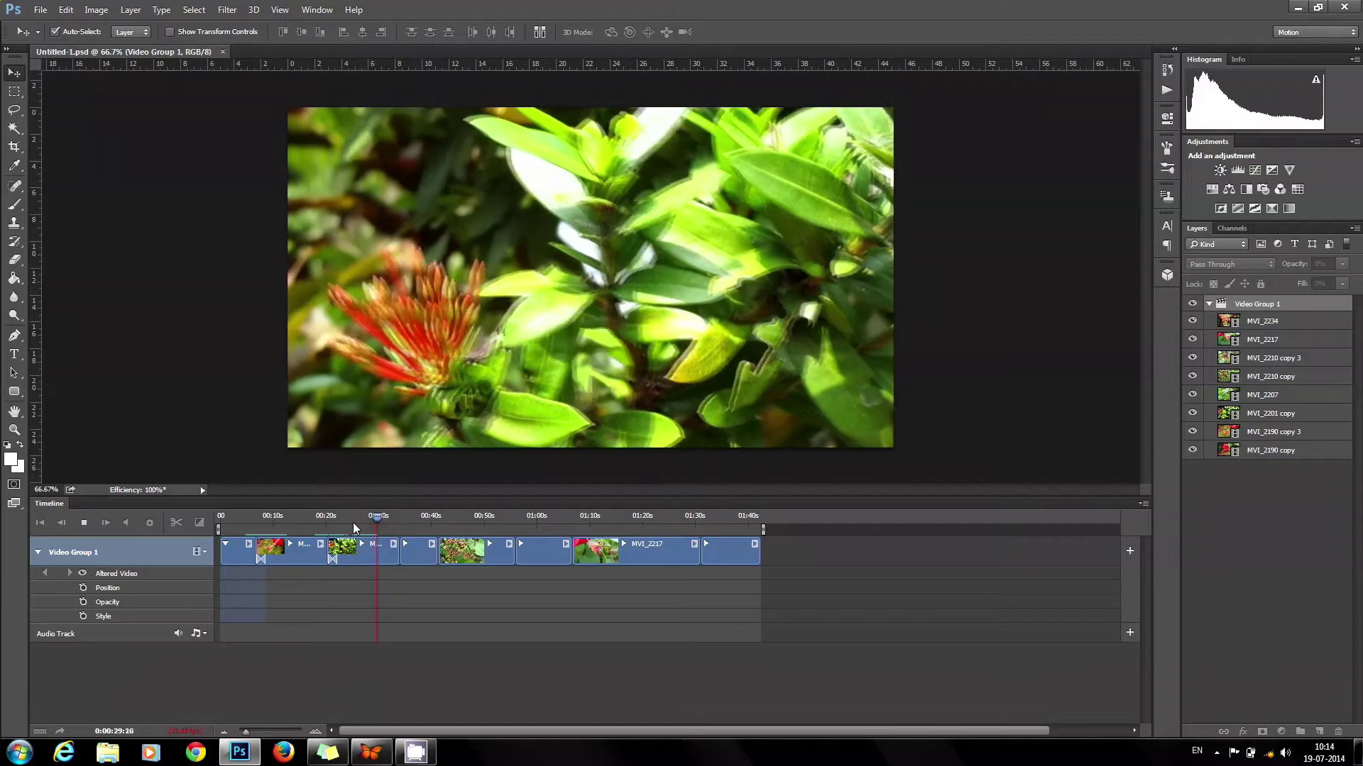
pyautogui.press('space')
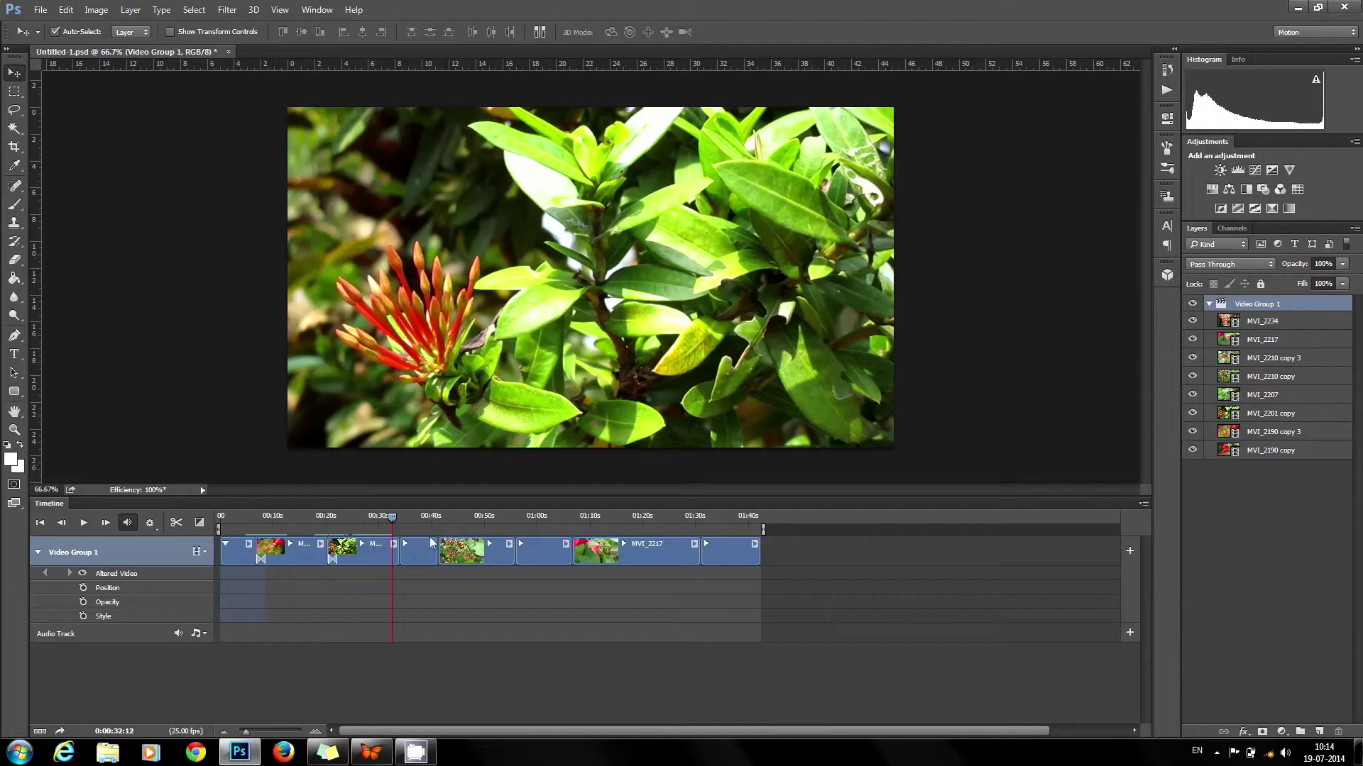
# Apply a 2 s Fade With Black to the start of the first clip and to the end of the last clip.
pyautogui.click(205, 521)
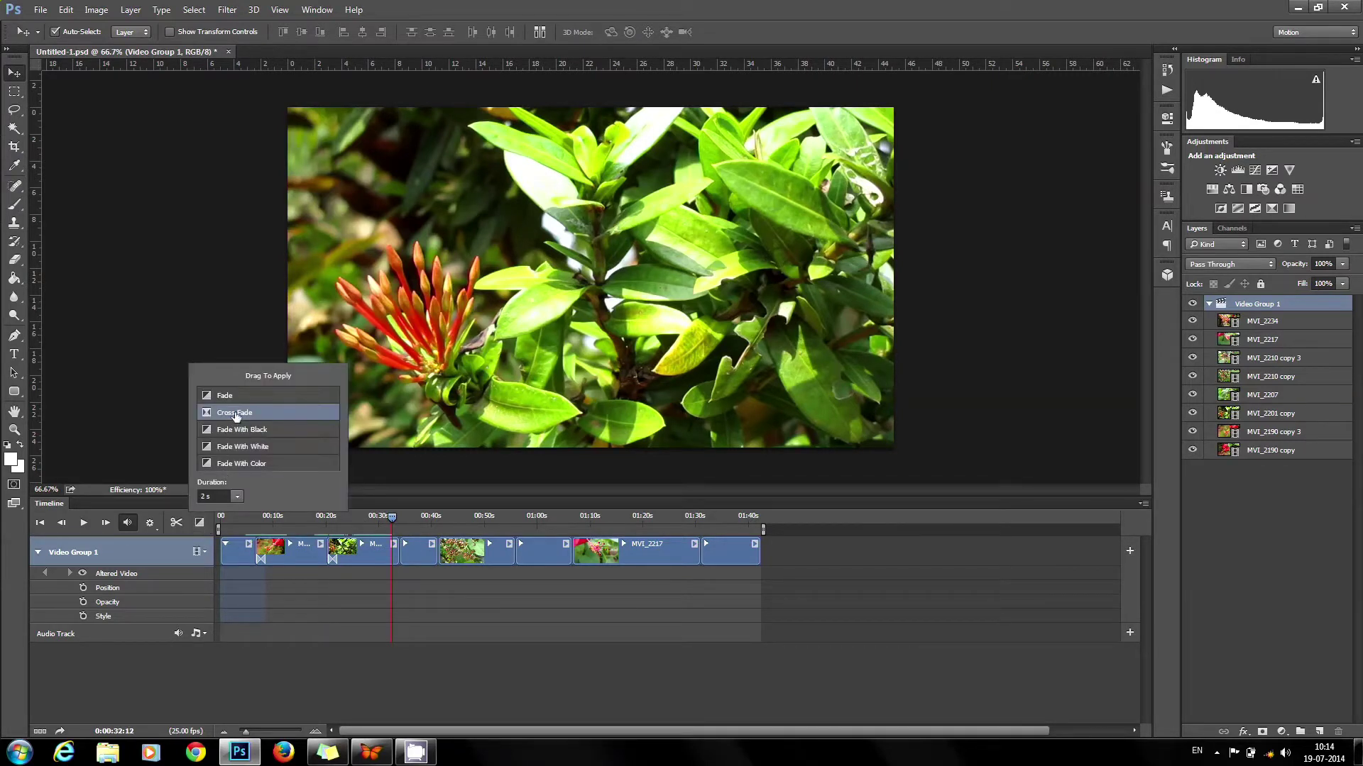
pyautogui.moveTo(239, 434); pyautogui.dragTo(245, 532)
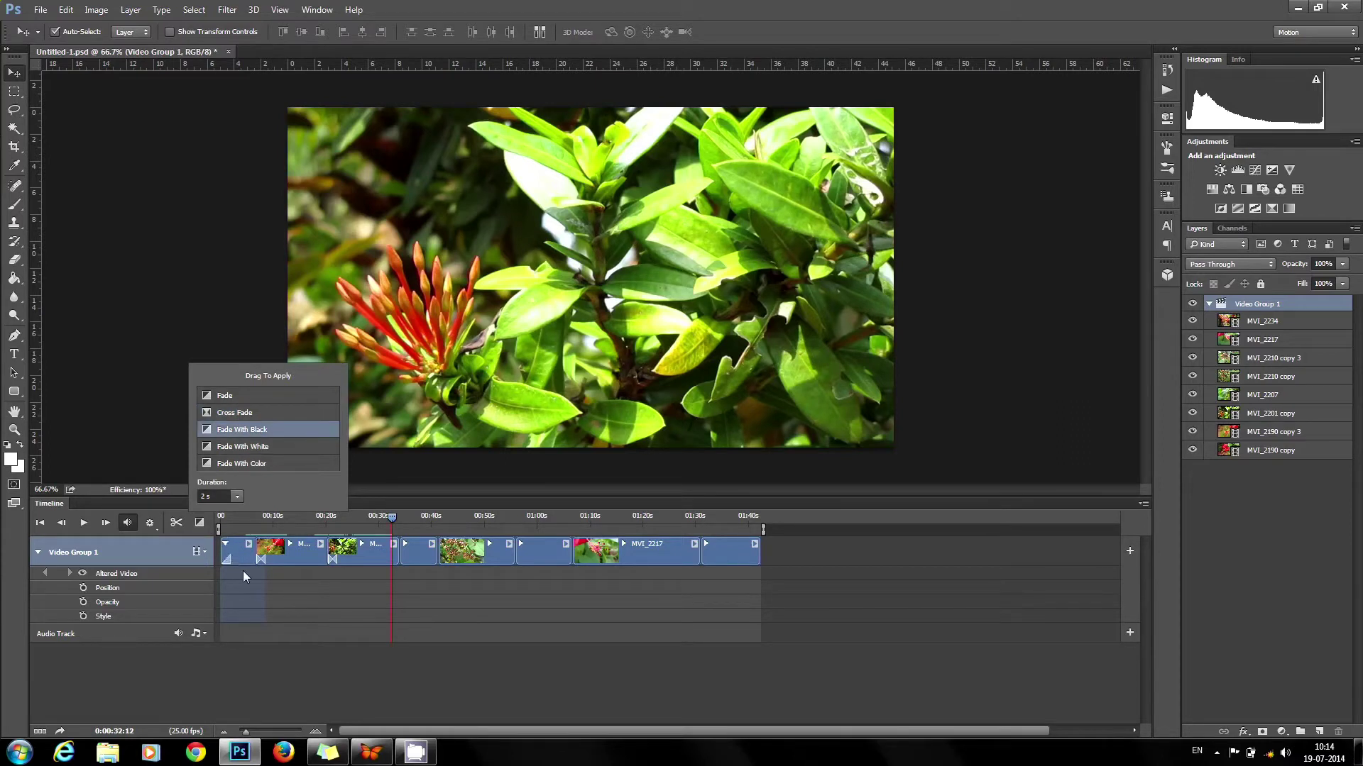
pyautogui.click(746, 516)
pyautogui.press('space')
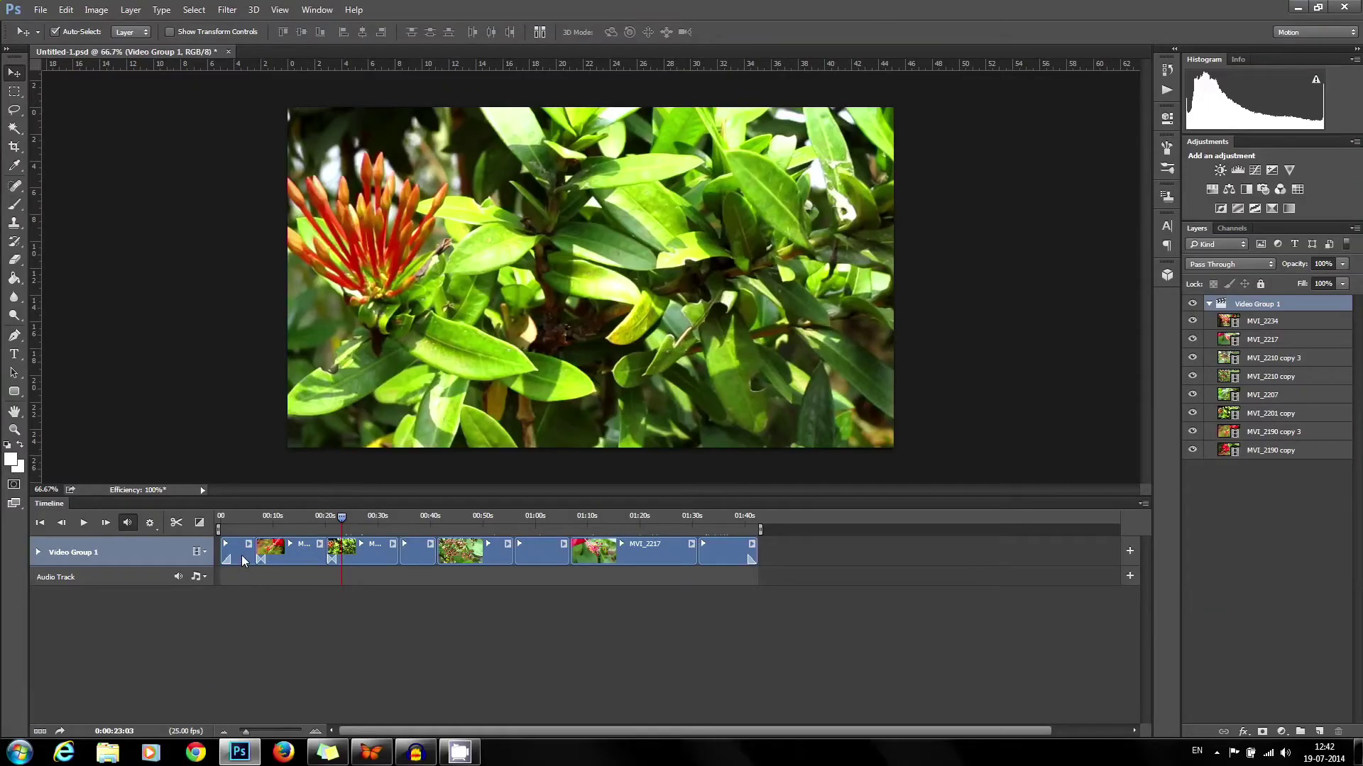
# Mute the audio of MVI_2190 copy, MVI_2190 copy 3 and MVI_2201 copy in their clip audio settings.
pyautogui.rightClick(242, 558)
pyautogui.click(280, 461)
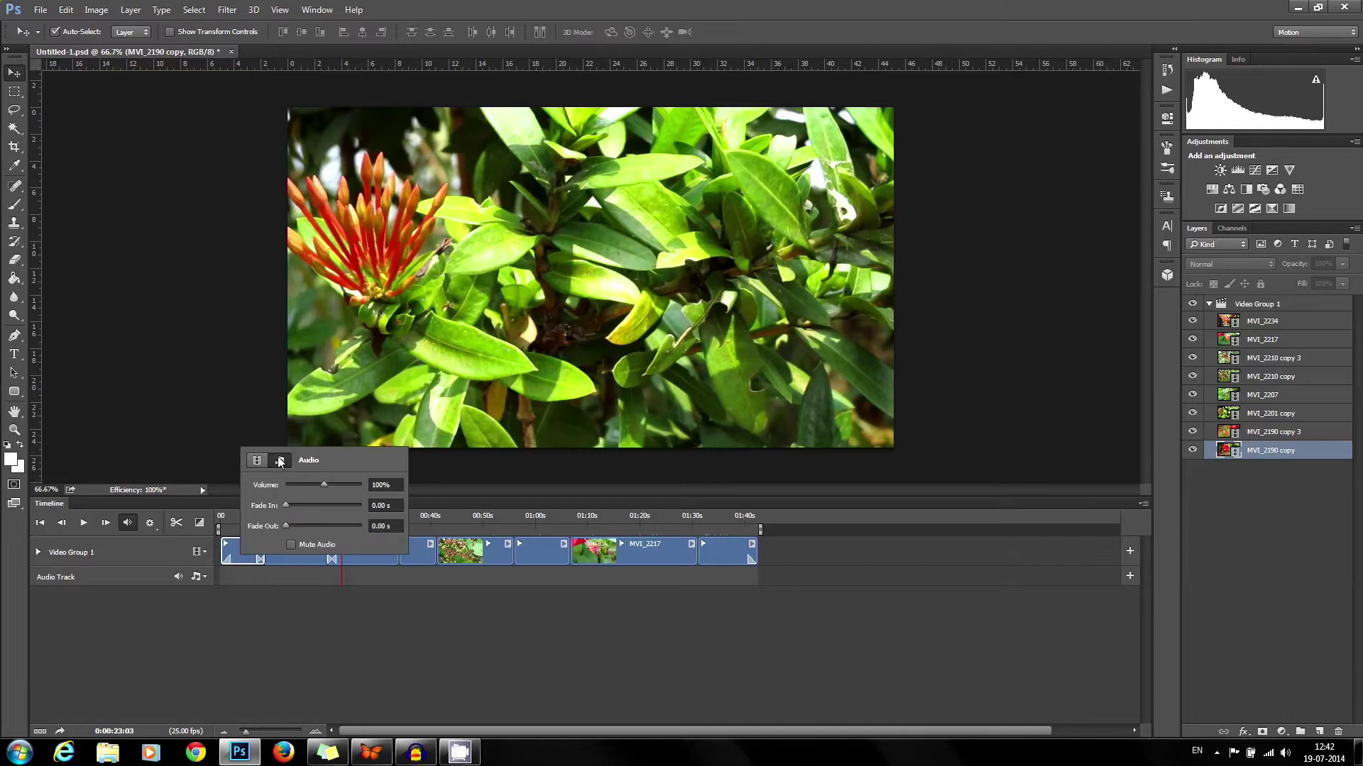
pyautogui.click(292, 558)
pyautogui.rightClick(292, 558)
pyautogui.click(330, 464)
pyautogui.click(369, 563)
pyautogui.rightClick(373, 562)
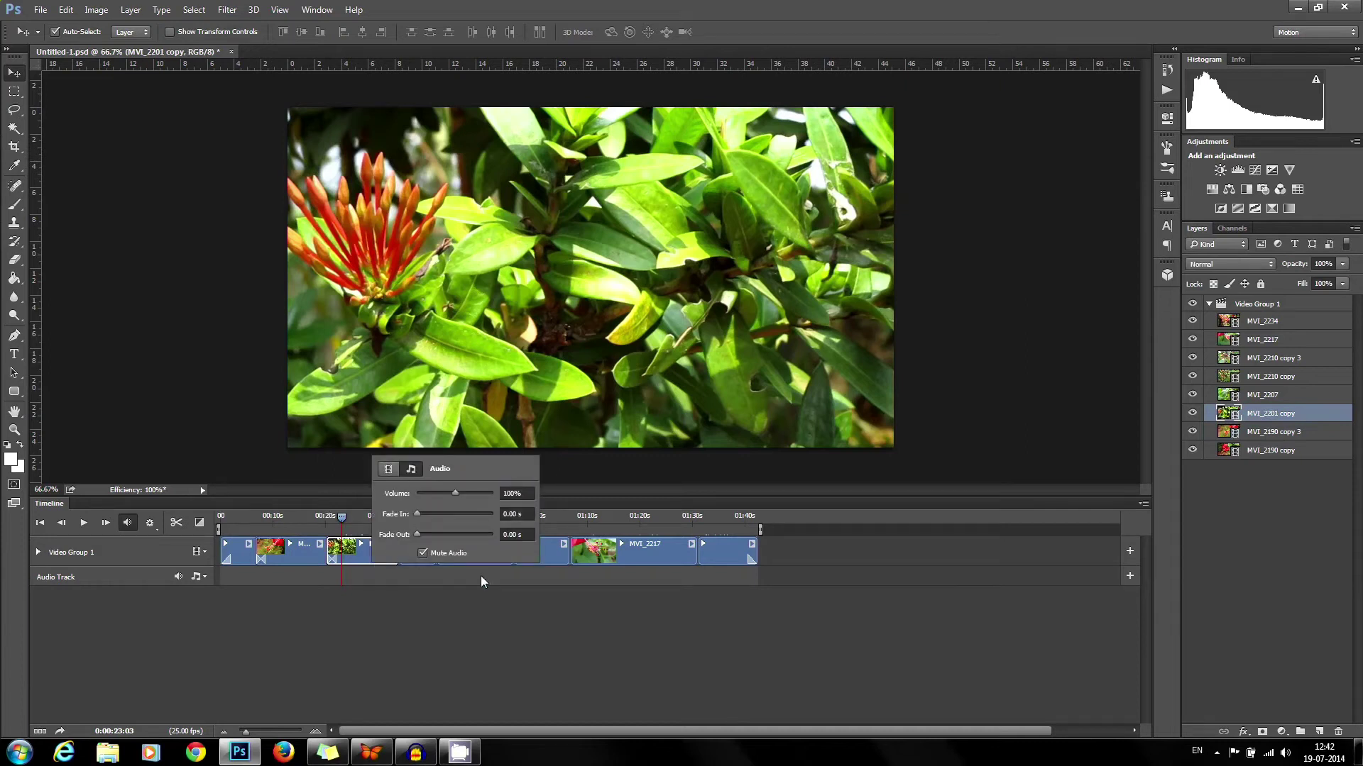
# Mute the audio of the remaining video clips through MVI_2217 and MVI_2234.
pyautogui.click(559, 550)
pyautogui.rightClick(472, 559)
pyautogui.click(511, 465)
pyautogui.click(522, 549)
pyautogui.click(553, 563)
pyautogui.rightClick(549, 560)
pyautogui.click(588, 466)
pyautogui.click(600, 549)
pyautogui.click(628, 564)
pyautogui.rightClick(641, 560)
pyautogui.click(727, 560)
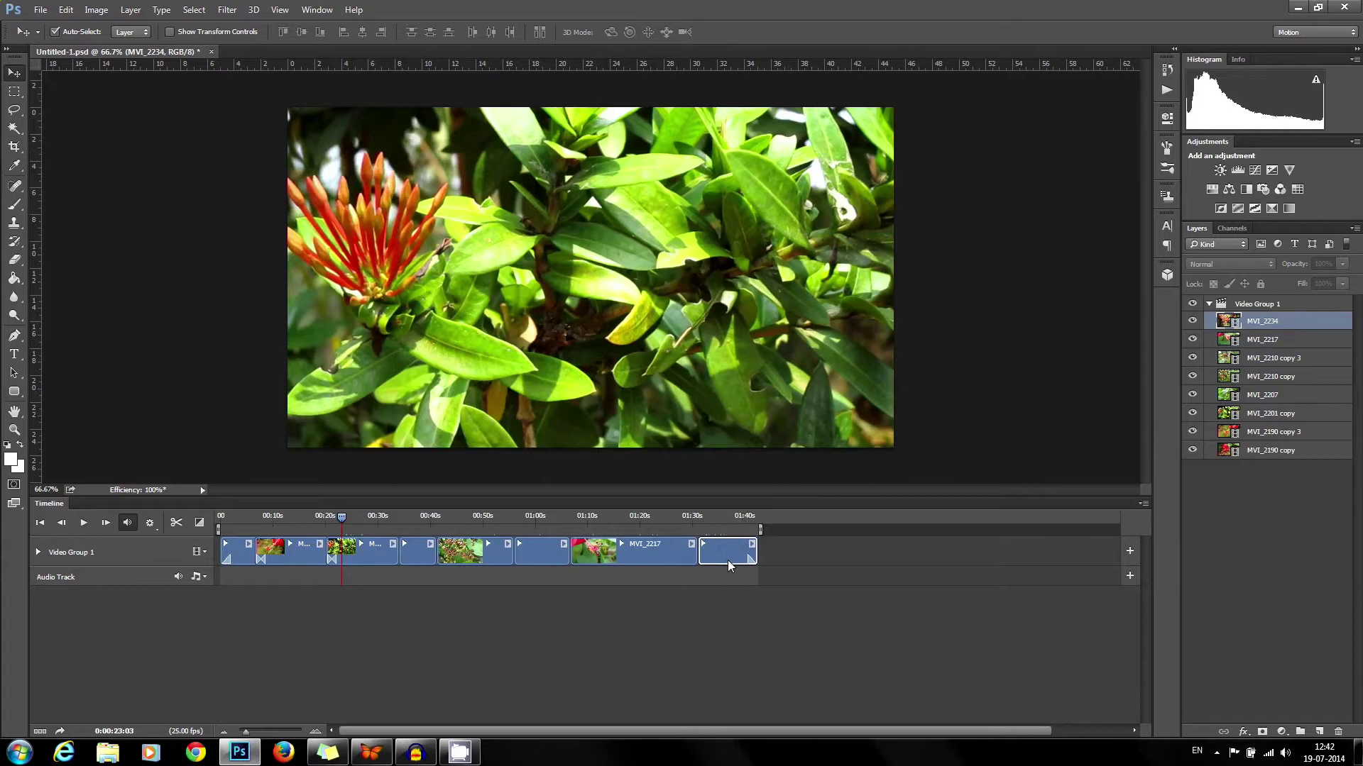
pyautogui.rightClick(726, 560)
# Add the music file js_own_music_01 from the OWN MUSIC folder to the audio track.
pyautogui.moveTo(476, 521)
pyautogui.mouseDown()
pyautogui.moveTo(565, 518)
pyautogui.moveTo(479, 518)
pyautogui.mouseUp()
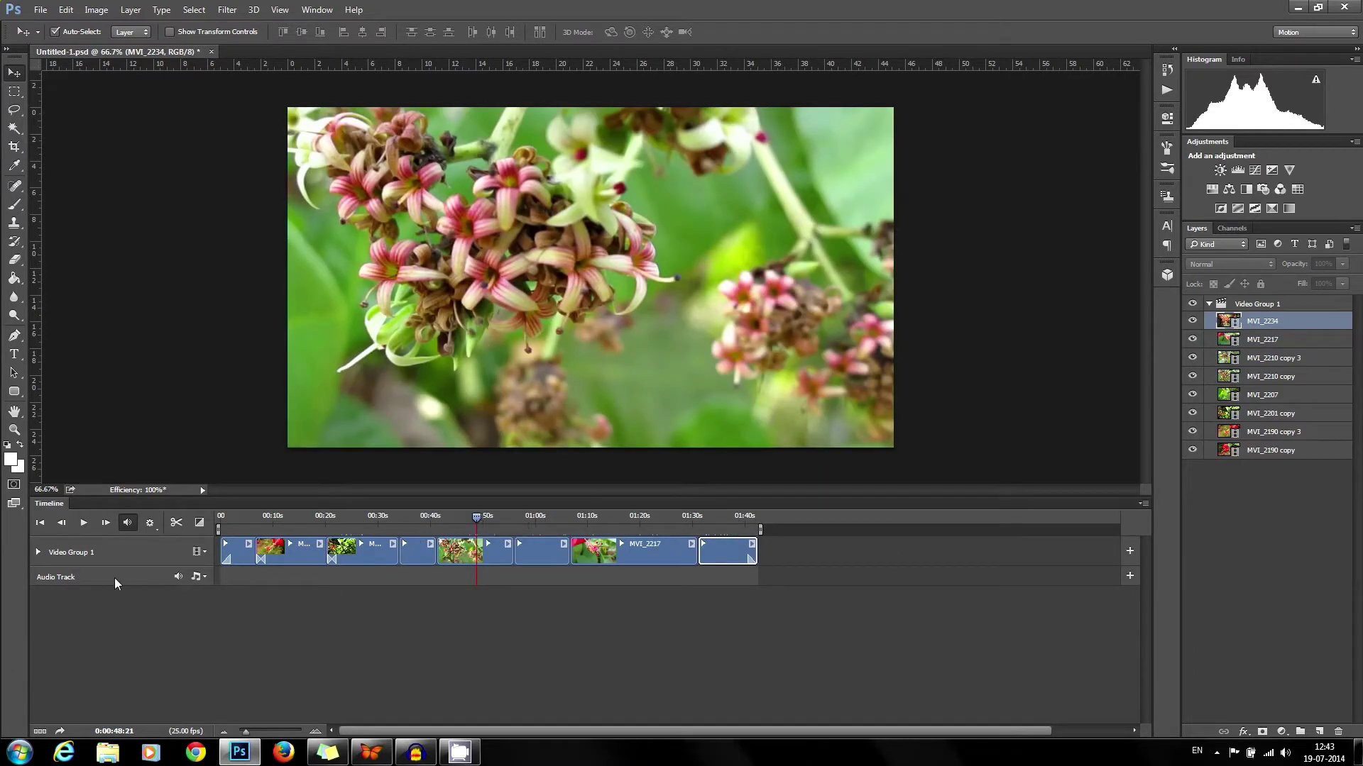
pyautogui.click(203, 575)
pyautogui.click(228, 585)
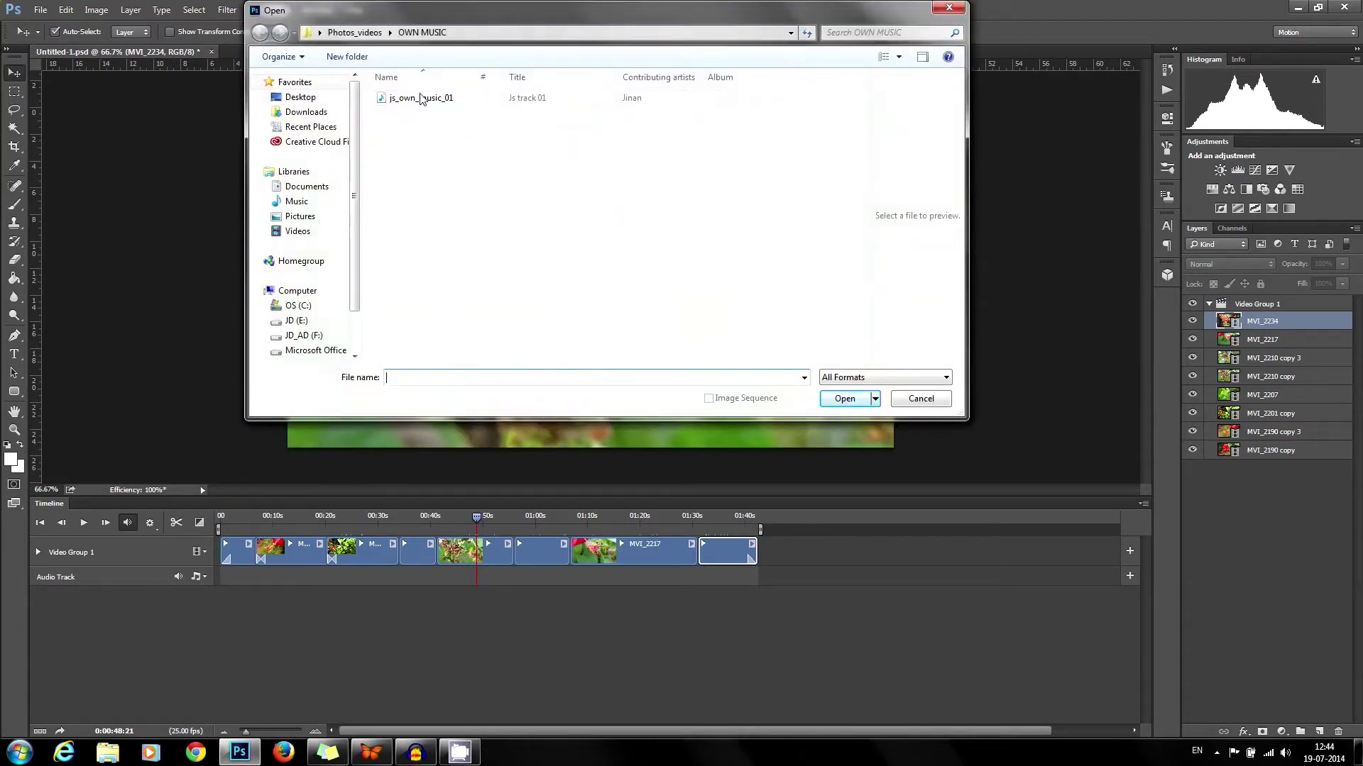
pyautogui.click(420, 99)
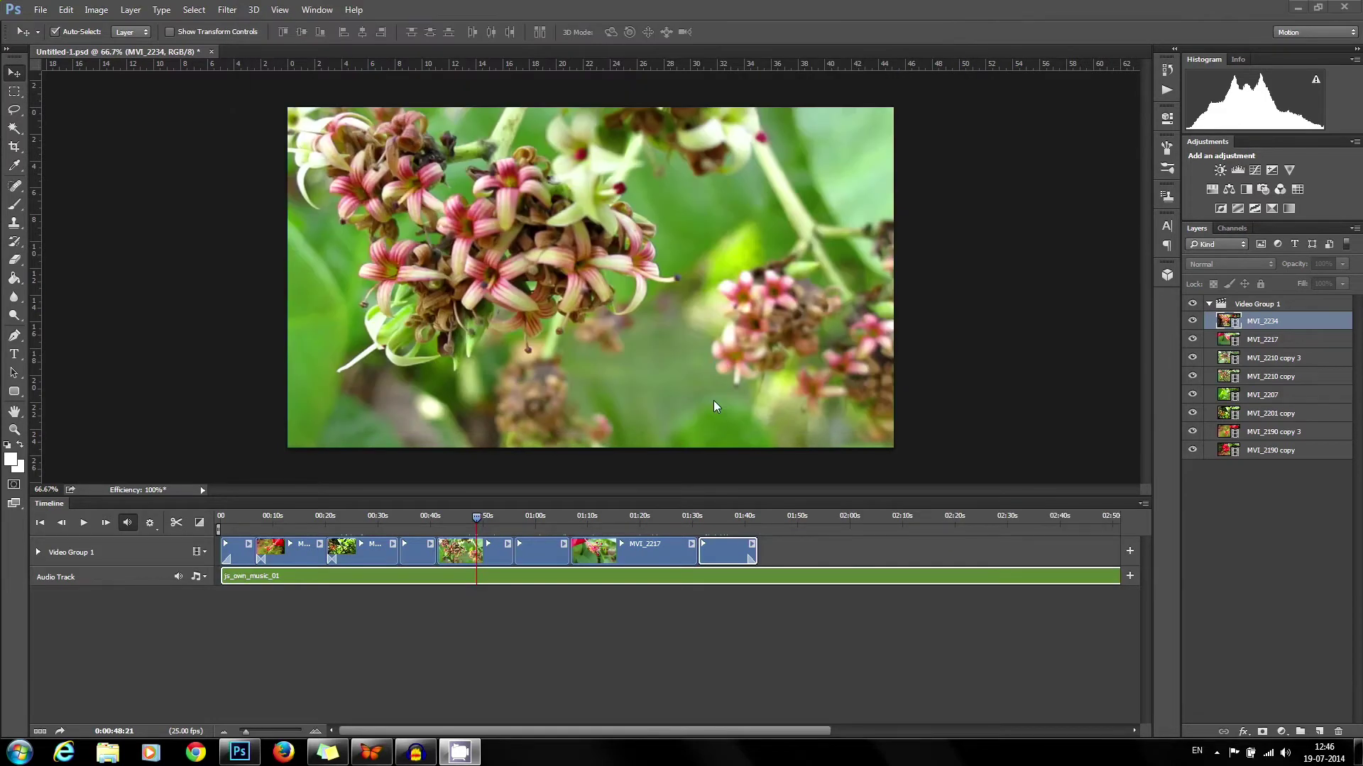
# Preview the music with the video, split js_own_music_01 at about 5 seconds and delete its opening piece.
pyautogui.click(392, 522)
pyautogui.press('space')
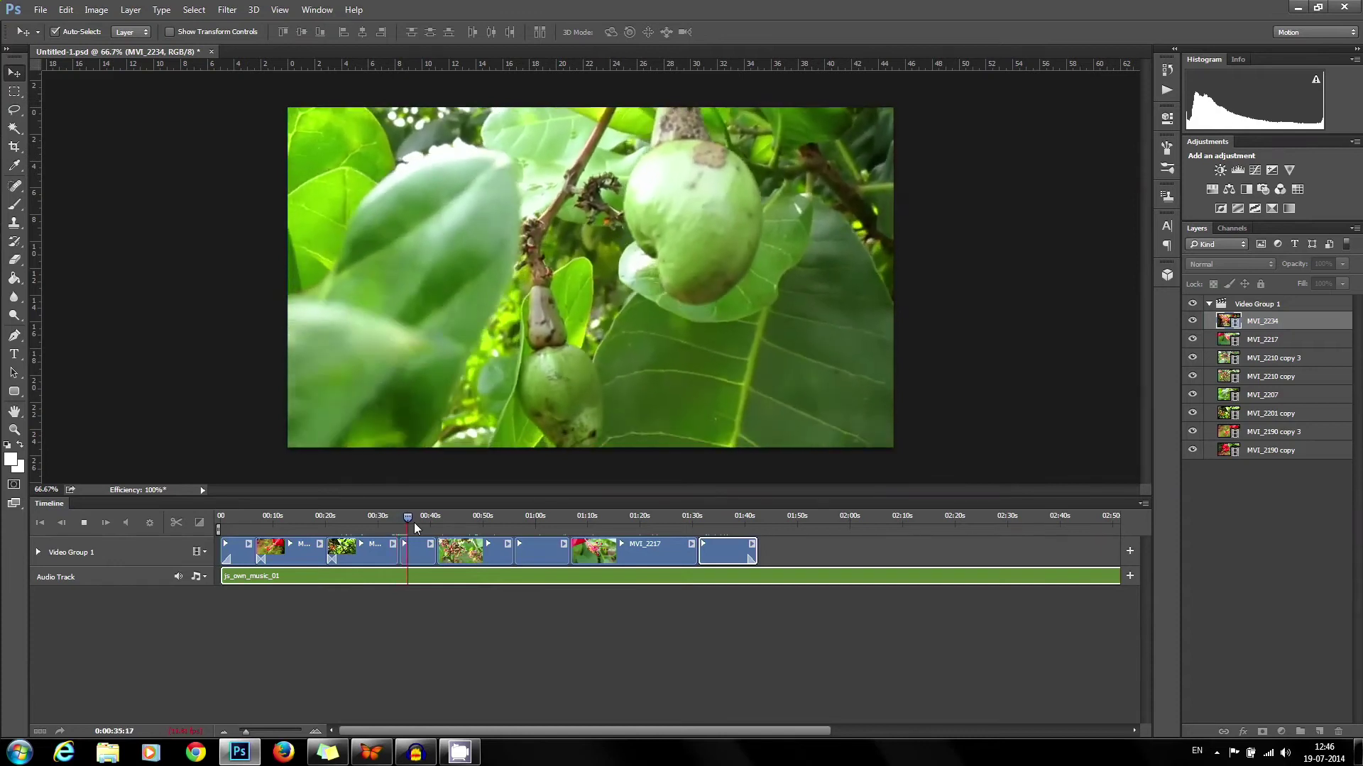
pyautogui.moveTo(415, 520); pyautogui.dragTo(216, 536)
pyautogui.press('space')
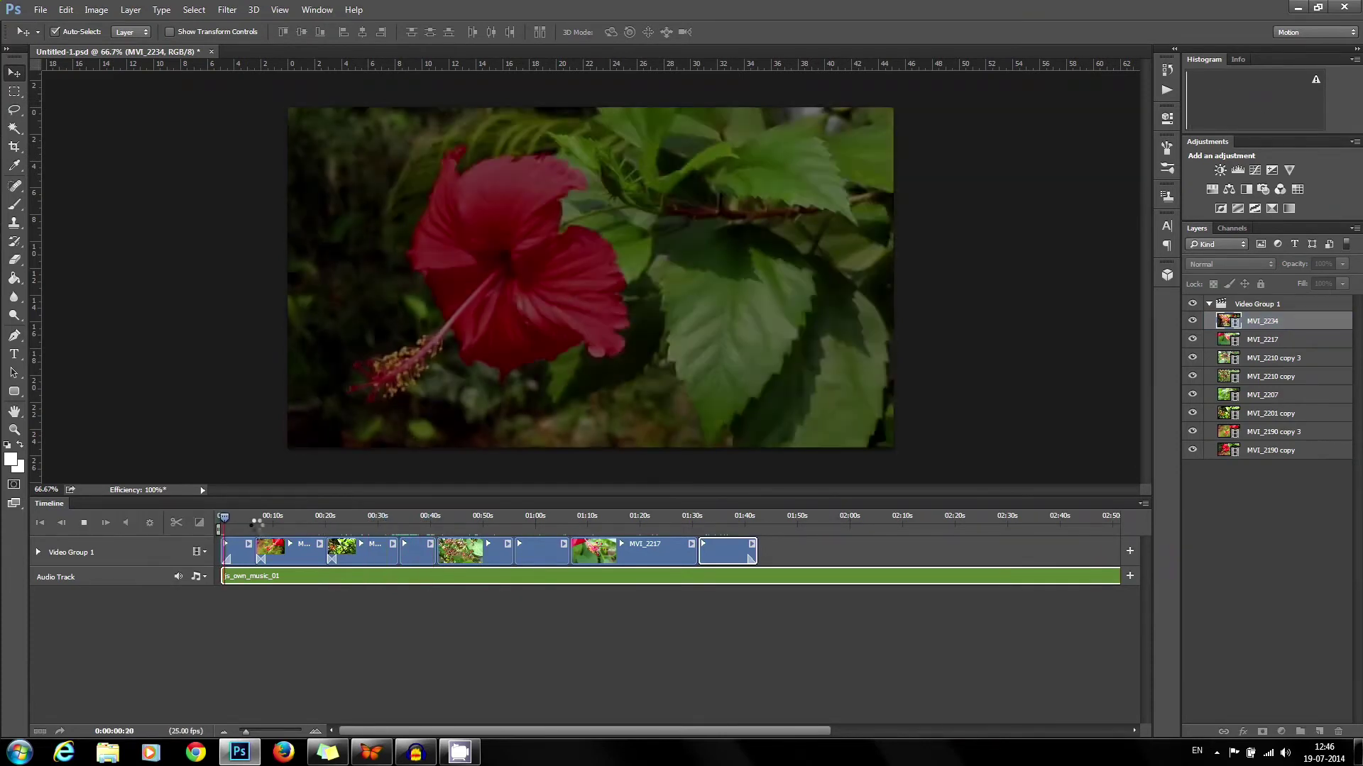
pyautogui.moveTo(254, 520); pyautogui.dragTo(237, 546)
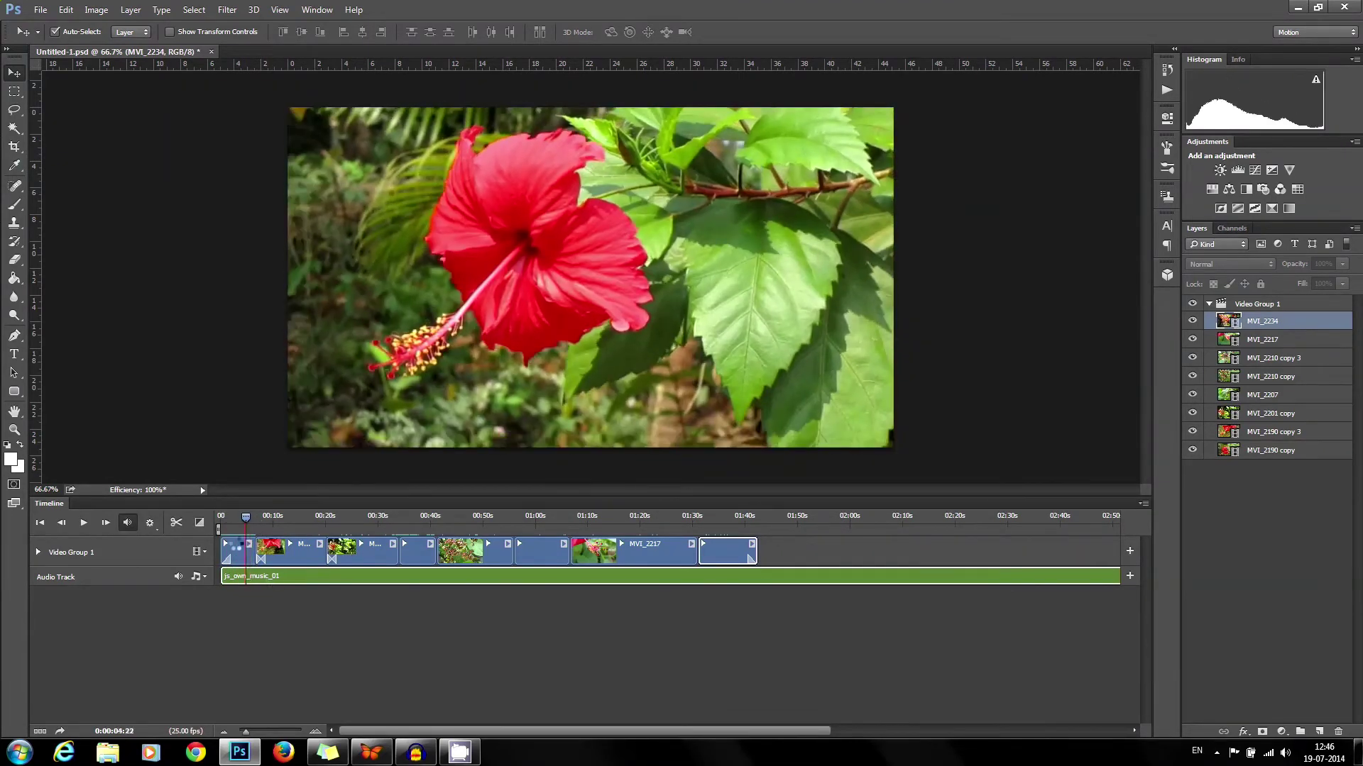
pyautogui.click(176, 524)
pyautogui.click(229, 579)
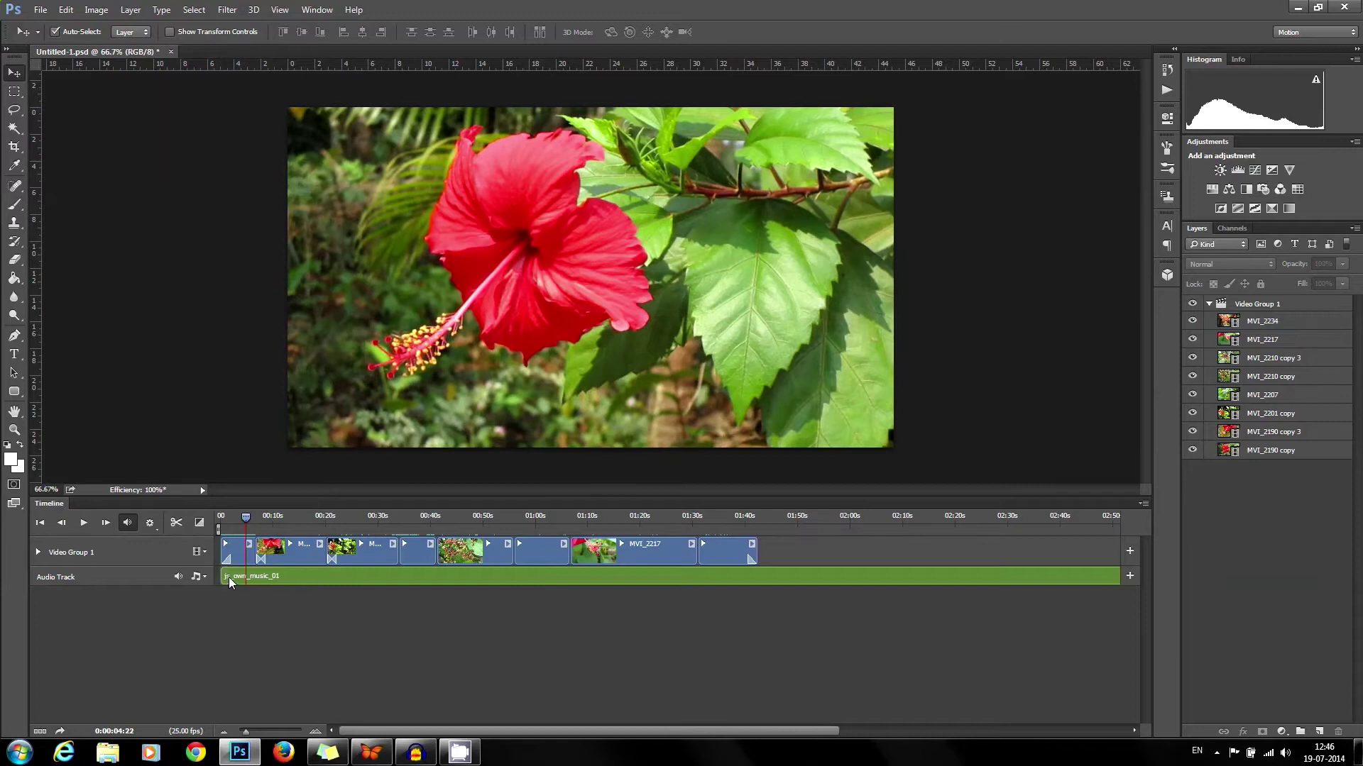
# Split the music where the last video clip ends, delete the excess and play the timeline from the start.
pyautogui.moveTo(235, 518); pyautogui.dragTo(757, 526)
pyautogui.click(176, 523)
pyautogui.click(809, 576)
pyautogui.press('Delete')
pyautogui.moveTo(225, 515)
pyautogui.mouseDown()
pyautogui.moveTo(250, 518)
pyautogui.moveTo(219, 531)
pyautogui.mouseUp()
pyautogui.press('space')
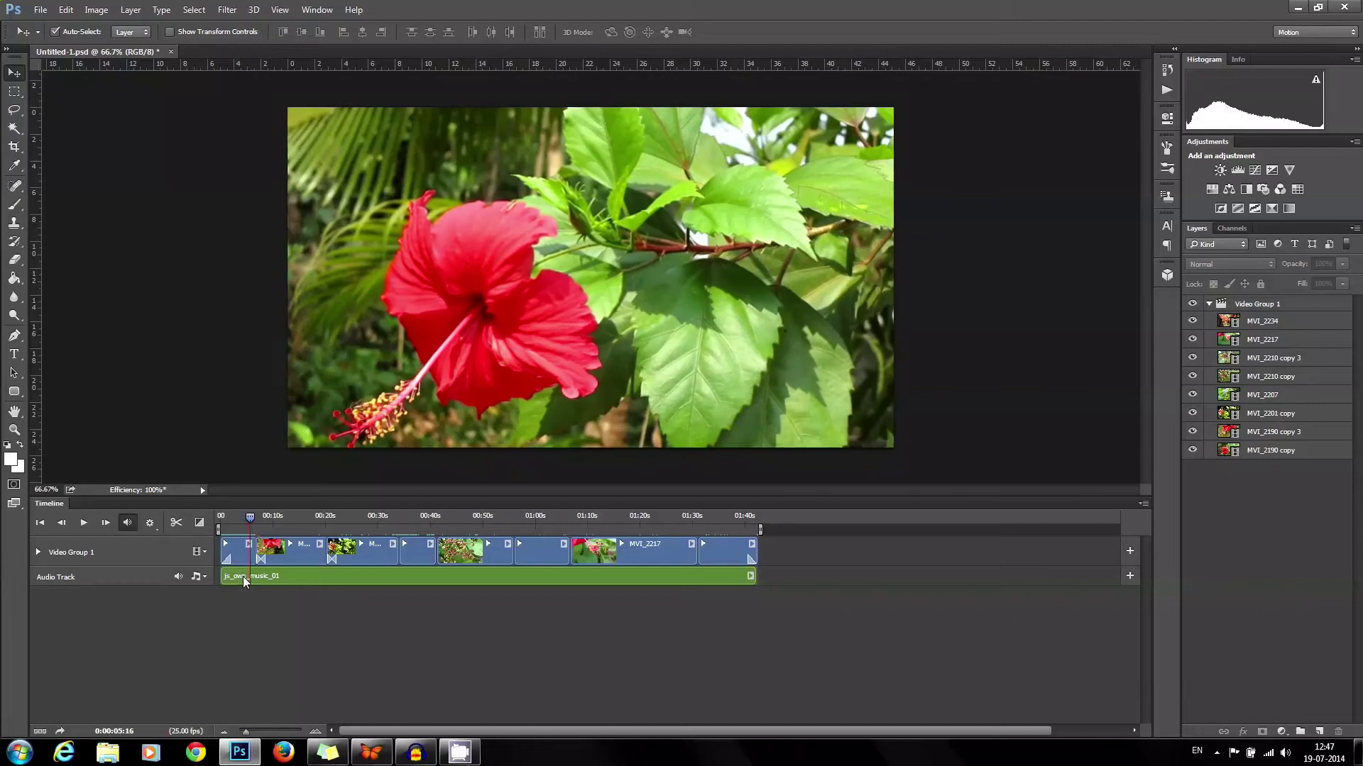
# Set the fade-in and fade-out of js_own_music_01 to 4 s each and play the timeline from the start.
pyautogui.rightClick(243, 576)
pyautogui.moveTo(288, 526); pyautogui.dragTo(292, 526)
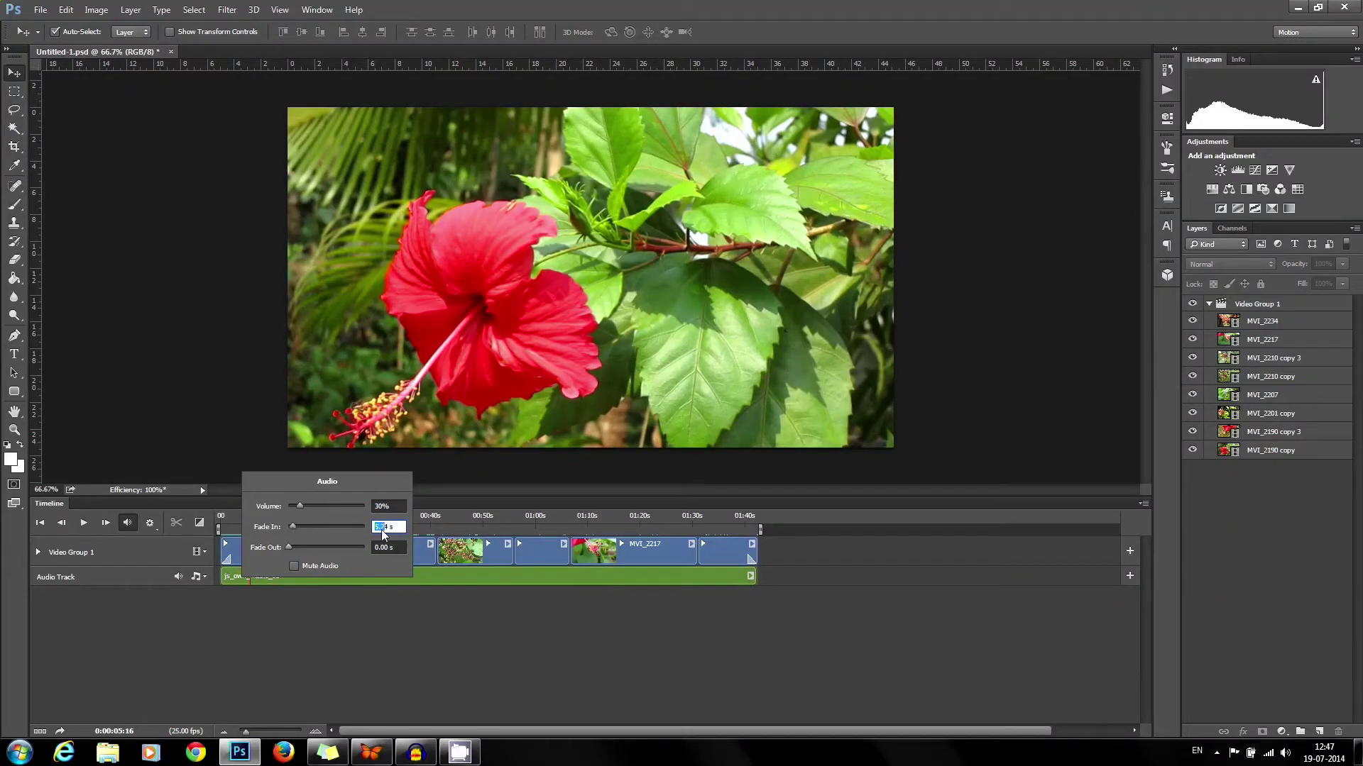
pyautogui.click(384, 547)
pyautogui.write('40')
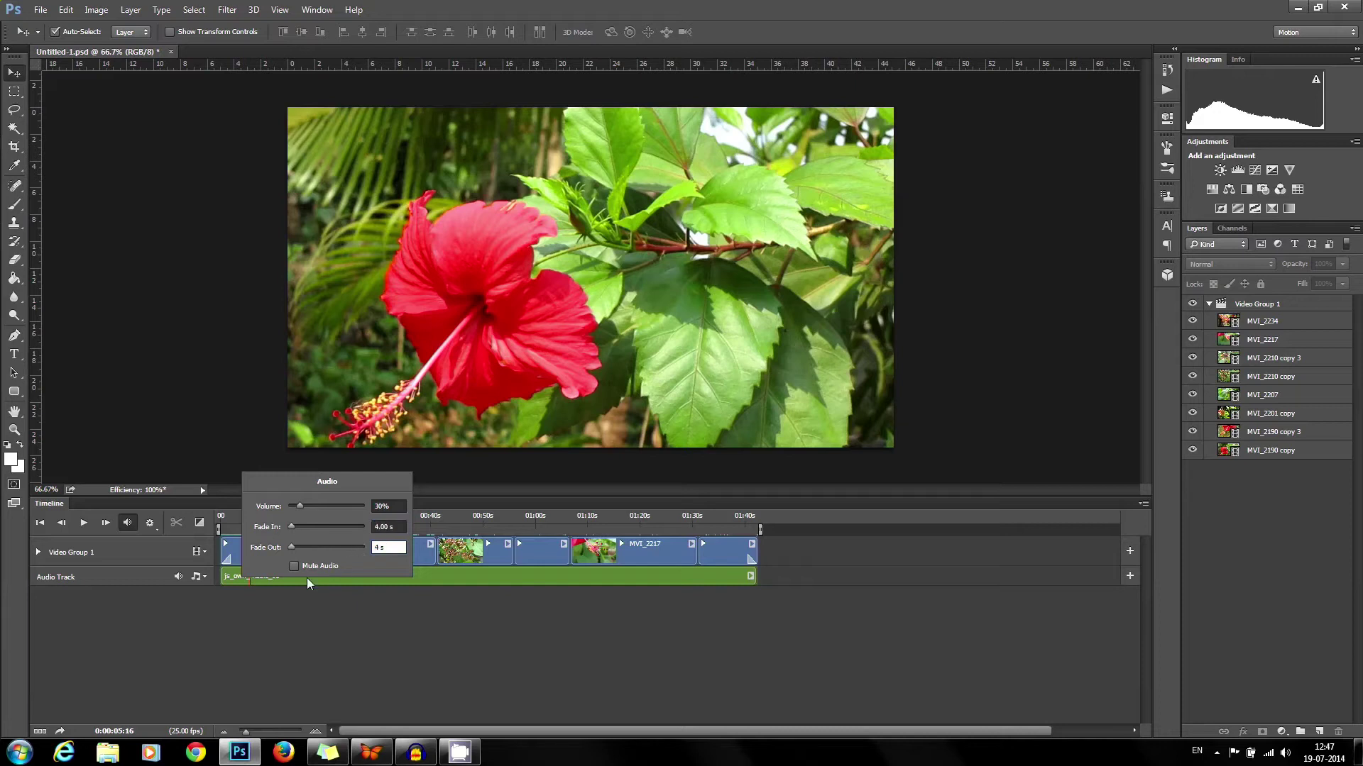
pyautogui.click(447, 517)
pyautogui.click(229, 520)
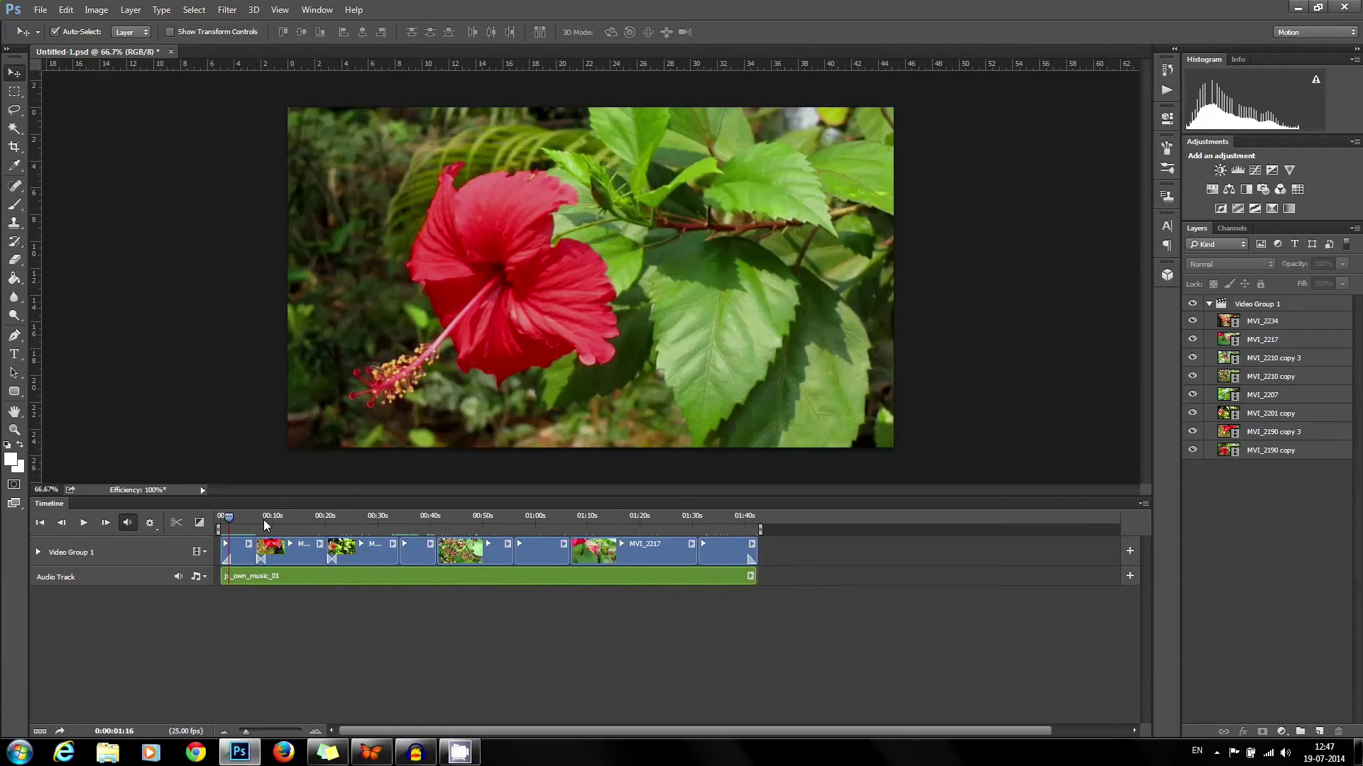
pyautogui.click(221, 518)
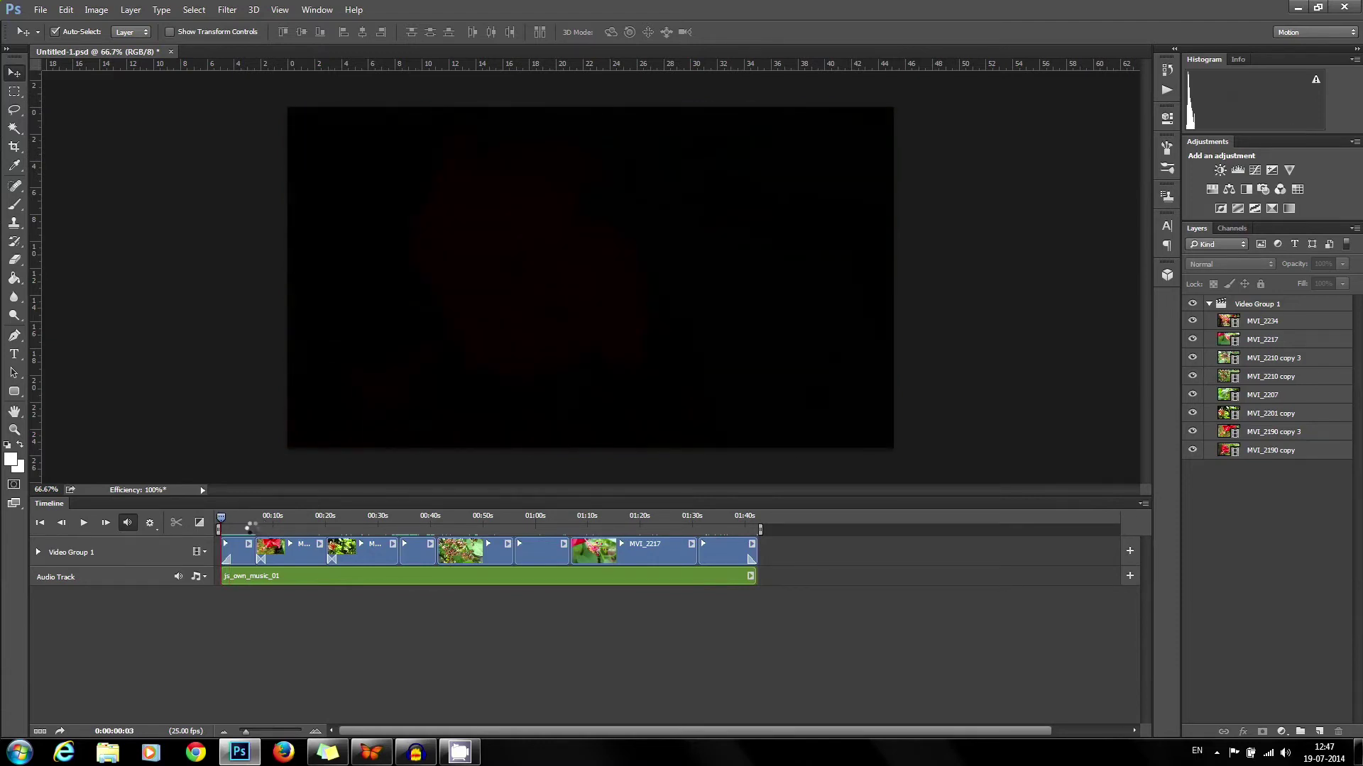
pyautogui.press('space')
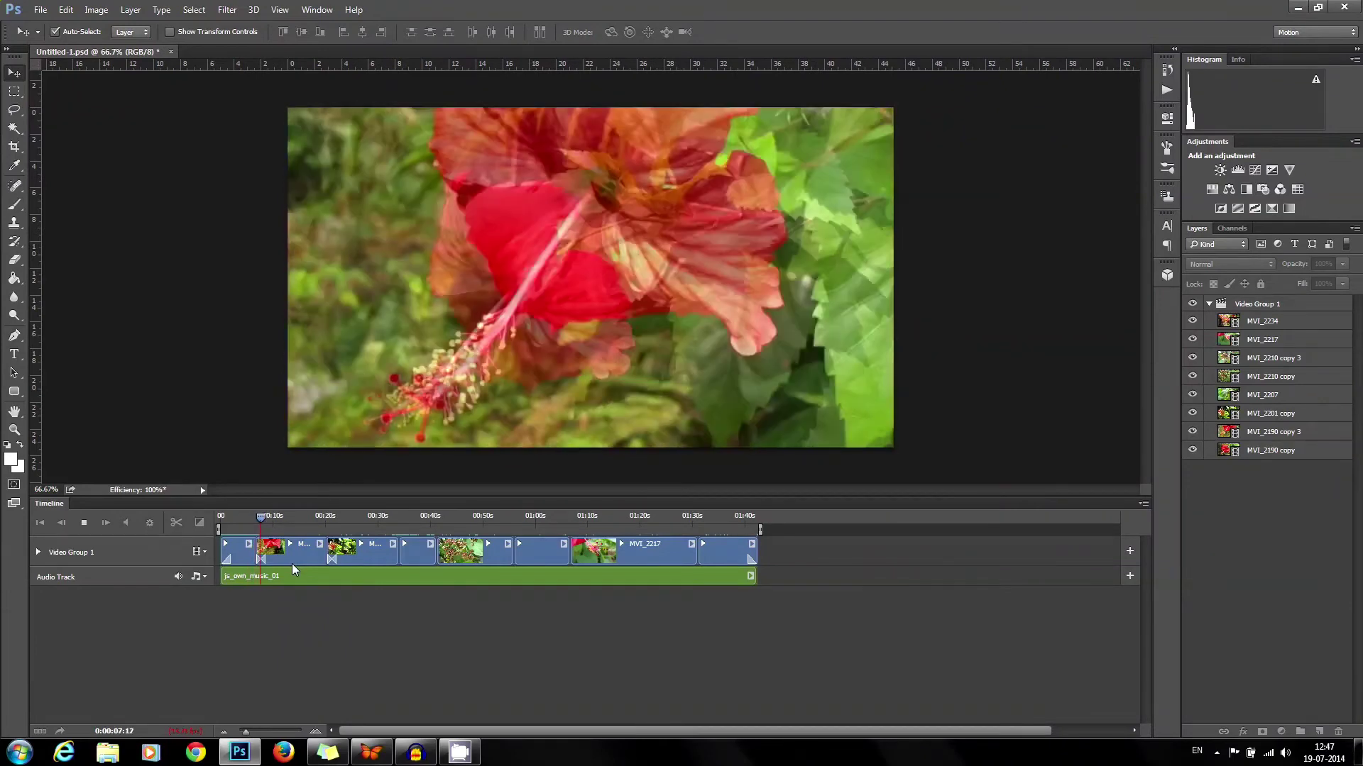
pyautogui.press('space')
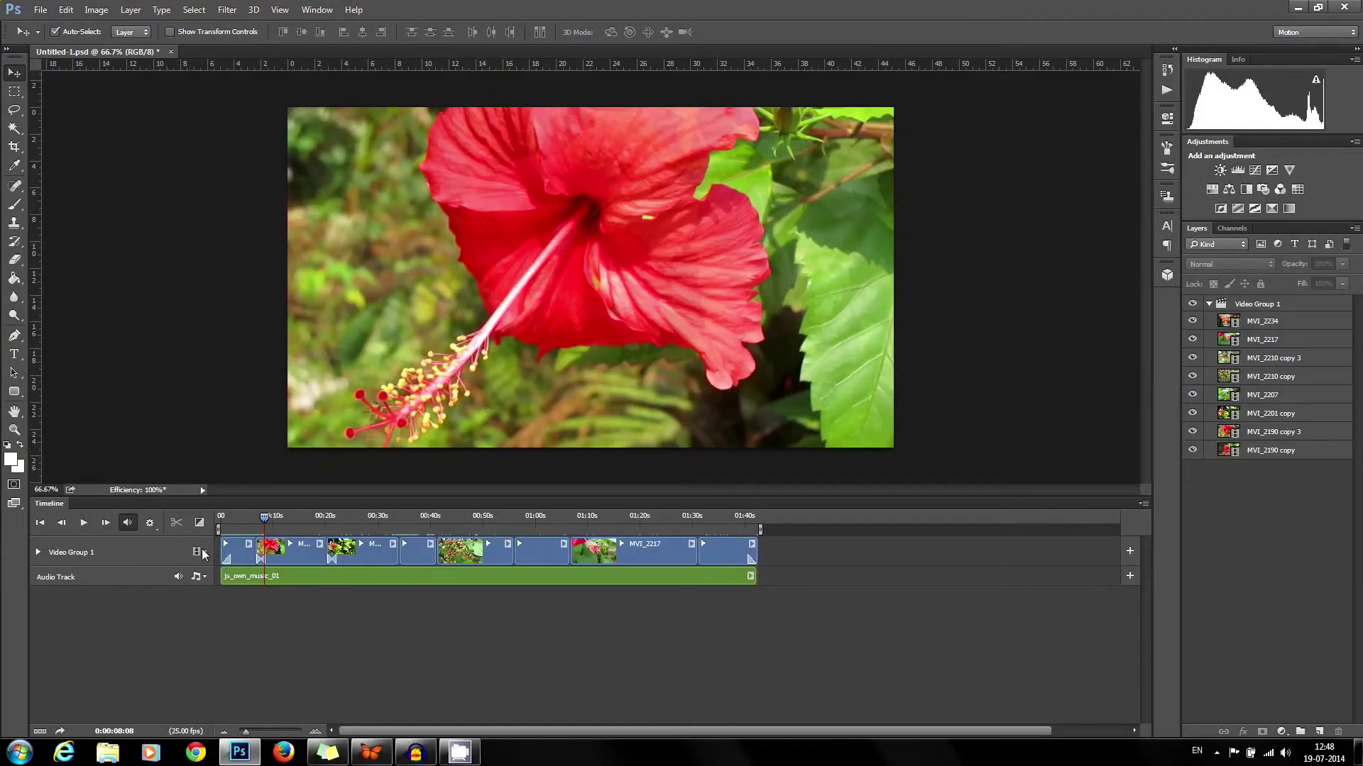
# Add a new video group above Video Group 1 and create a blank layer in it.
pyautogui.click(199, 552)
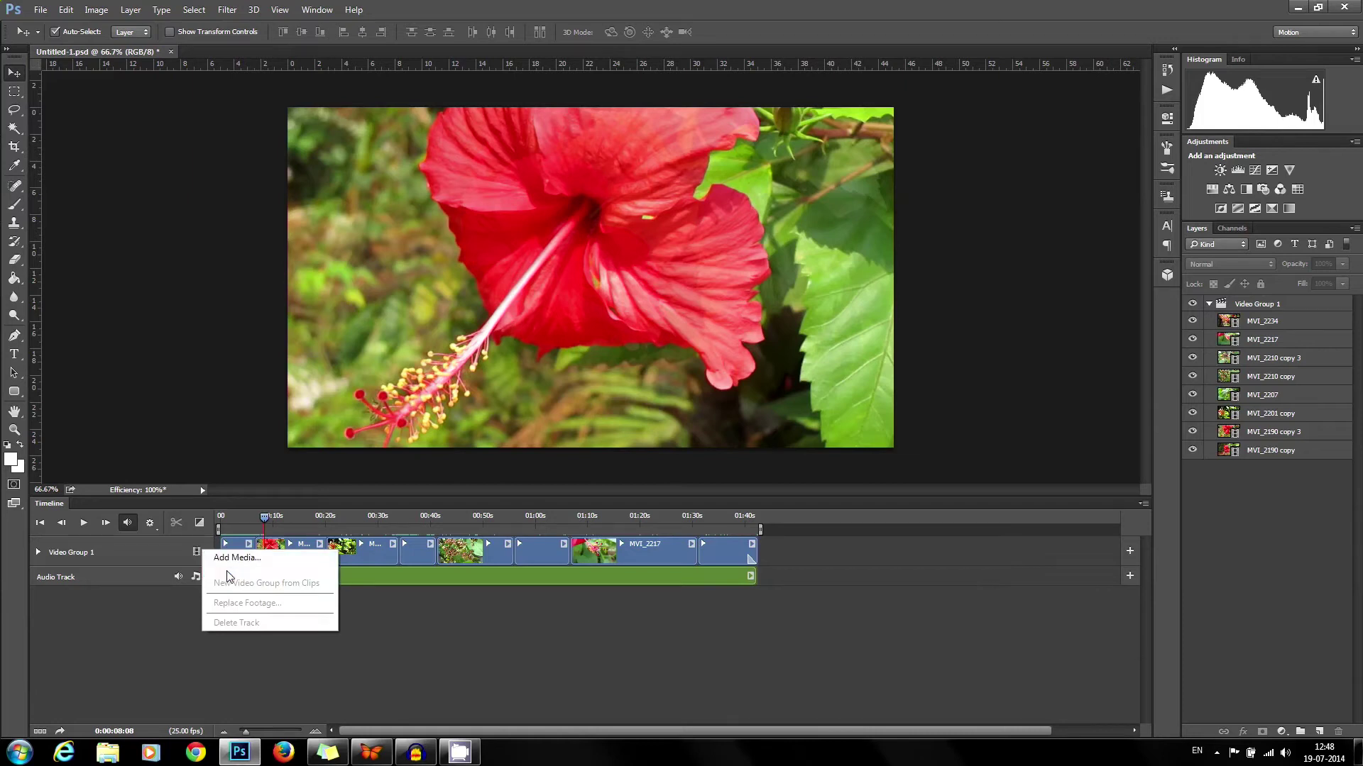
pyautogui.click(227, 570)
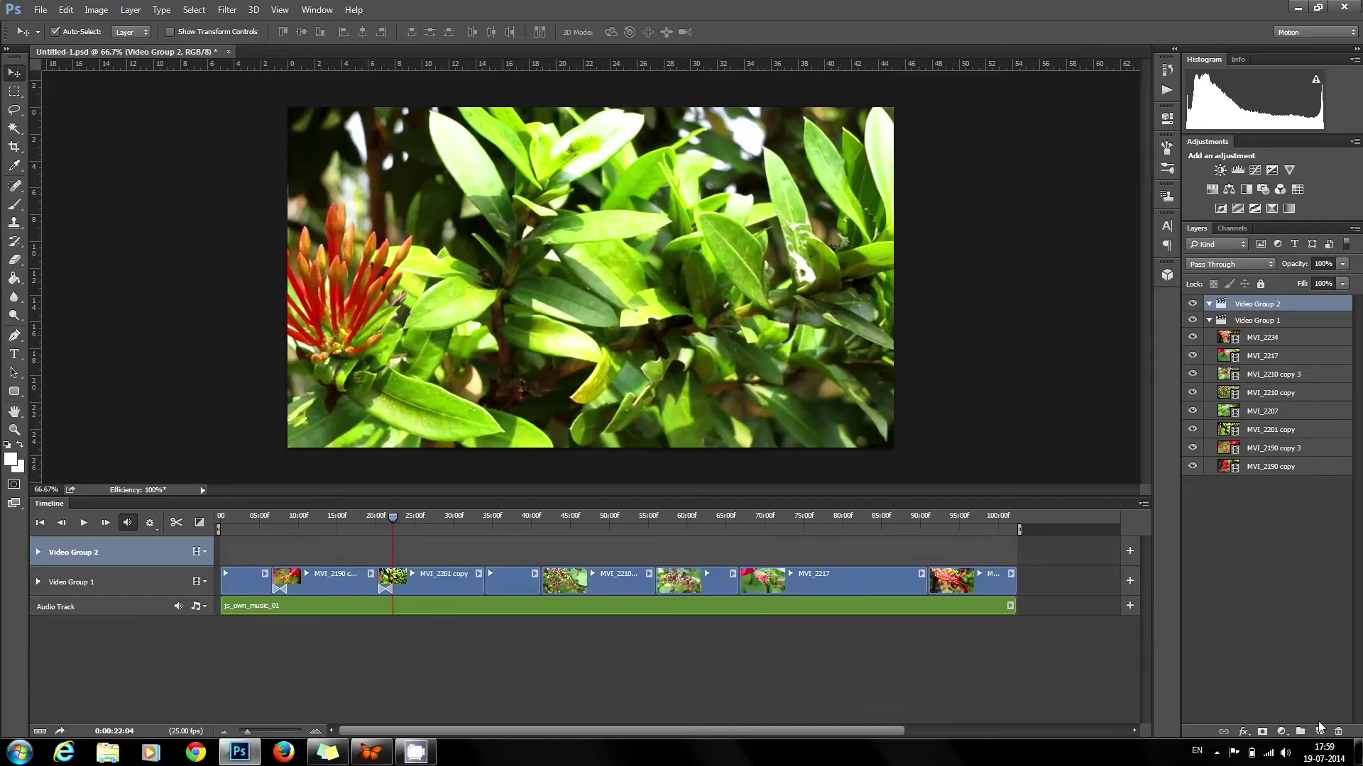
pyautogui.click(1320, 731)
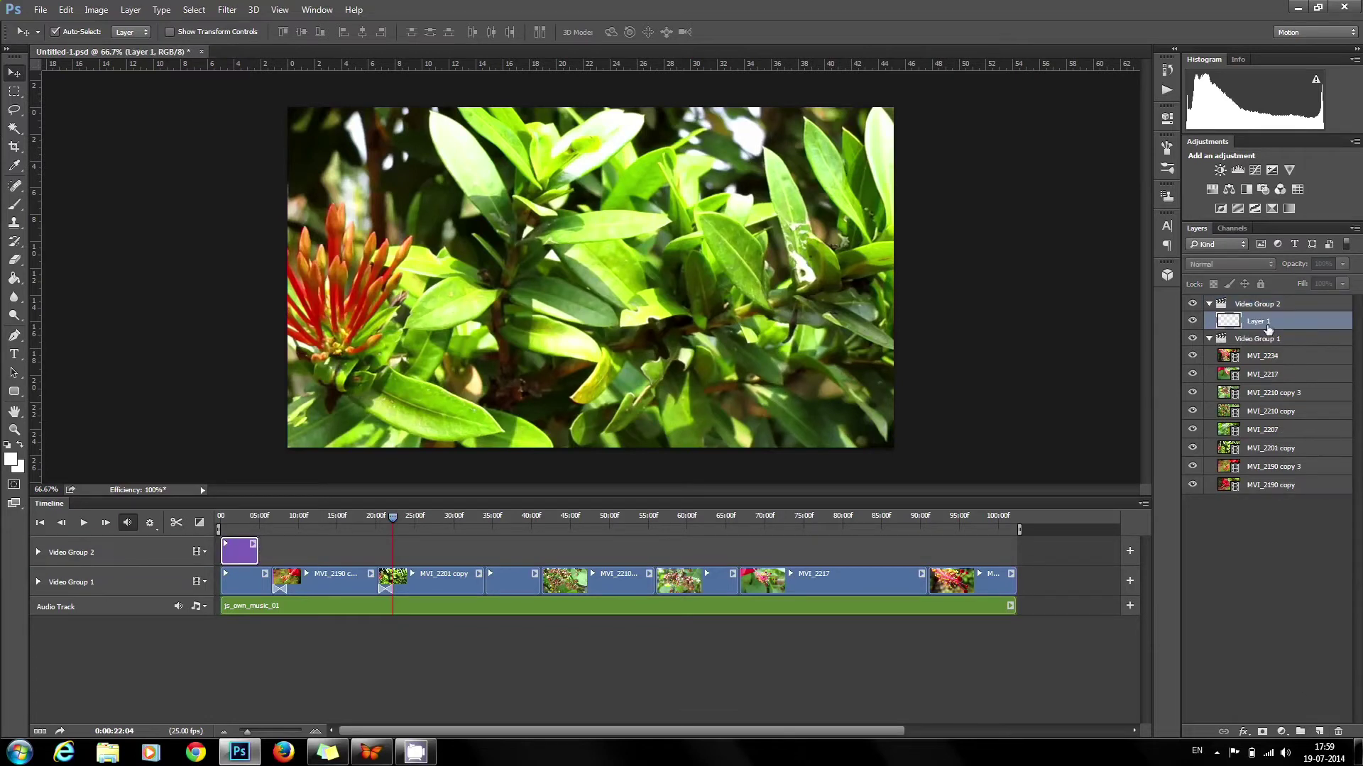
# Add the two-line title "JD MEDIA VISION Presents" on the blank layer as white 36 pt centred text.
pyautogui.click(16, 355)
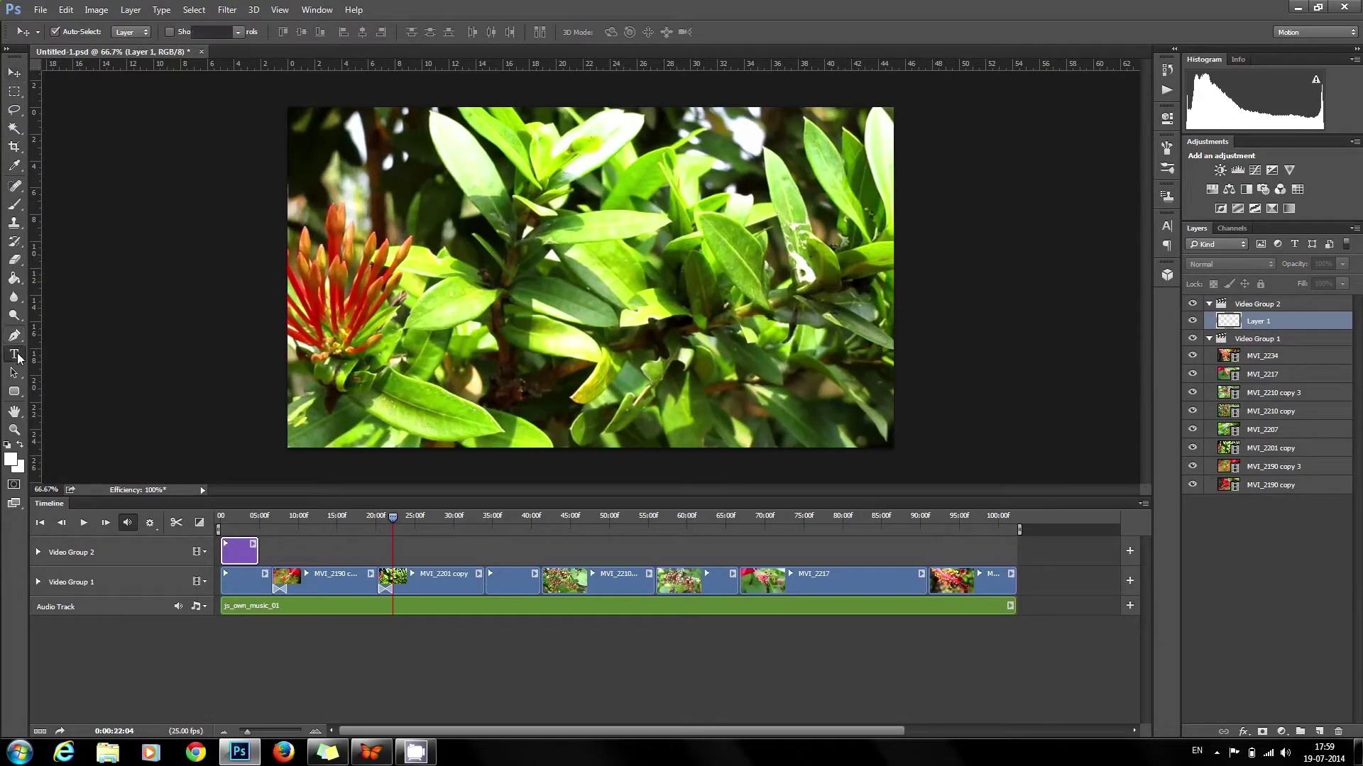
pyautogui.click(601, 304)
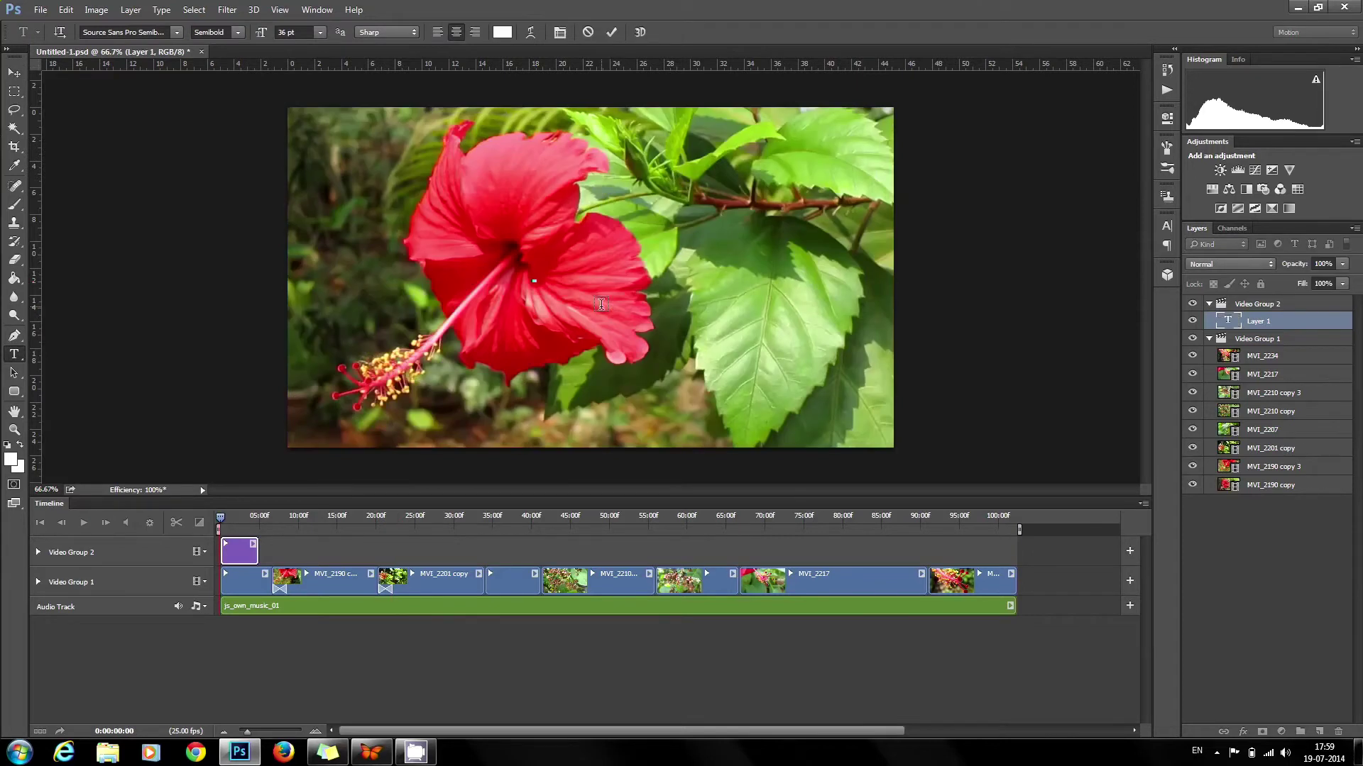
pyautogui.write('JD MEDIA VISION ')
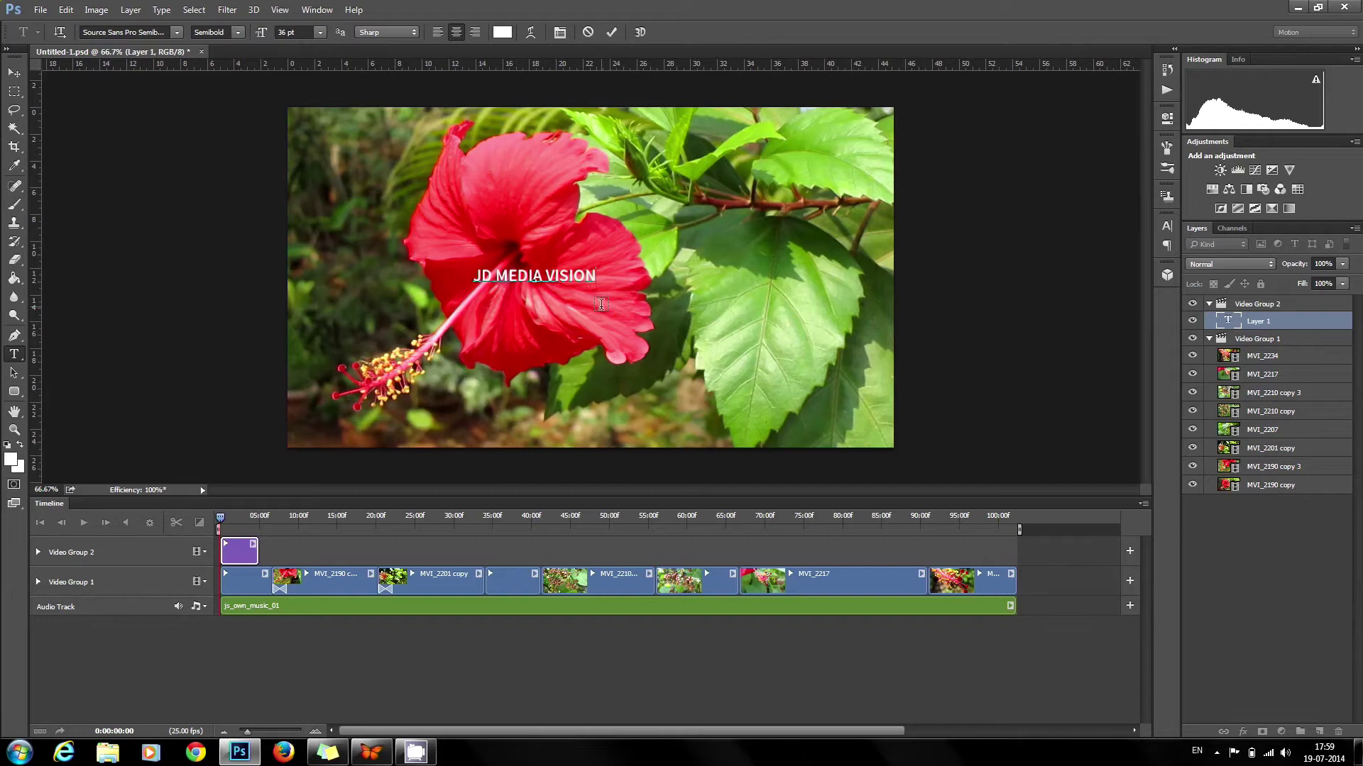
pyautogui.write('Presents')
pyautogui.hotkey('ctrl', 'Return')
# Centre the title horizontally and vertically on the canvas and clear the selection.
pyautogui.press('v')
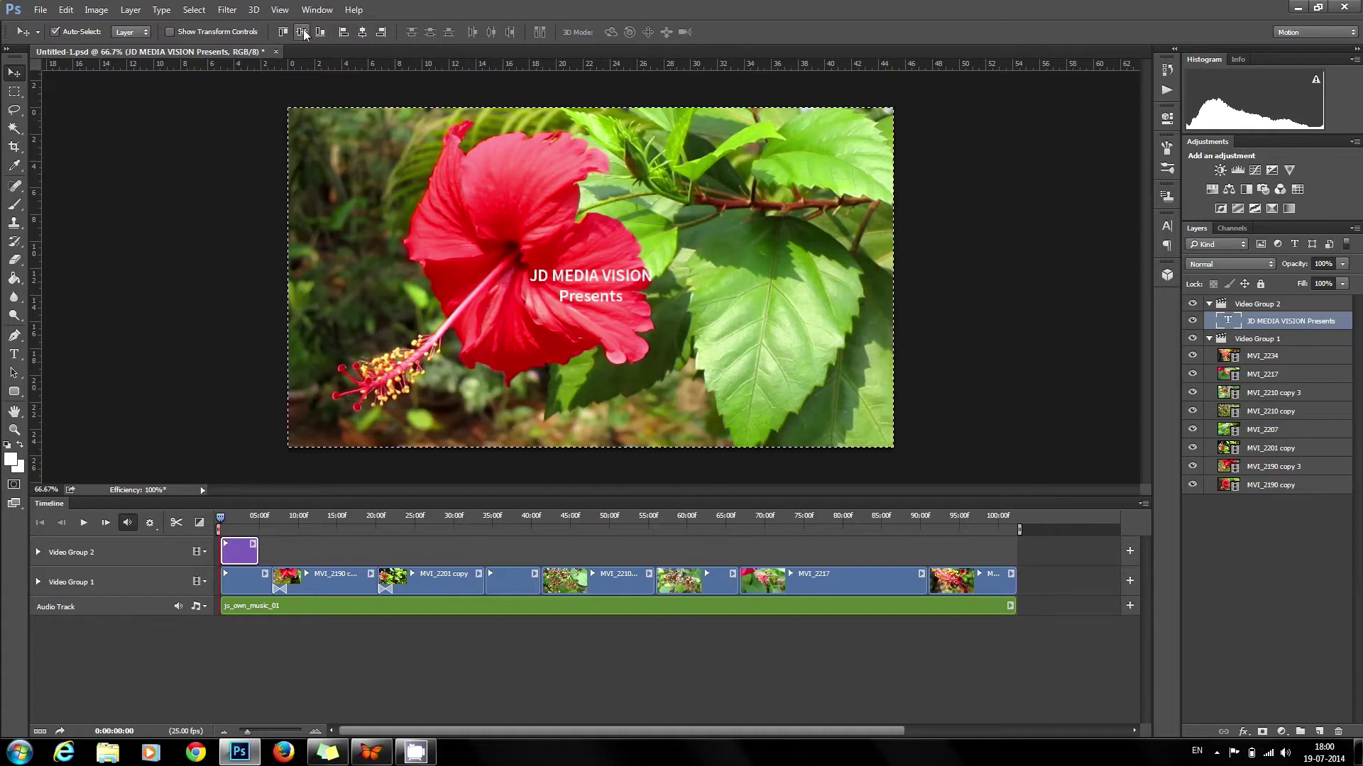
pyautogui.moveTo(604, 271); pyautogui.dragTo(603, 263)
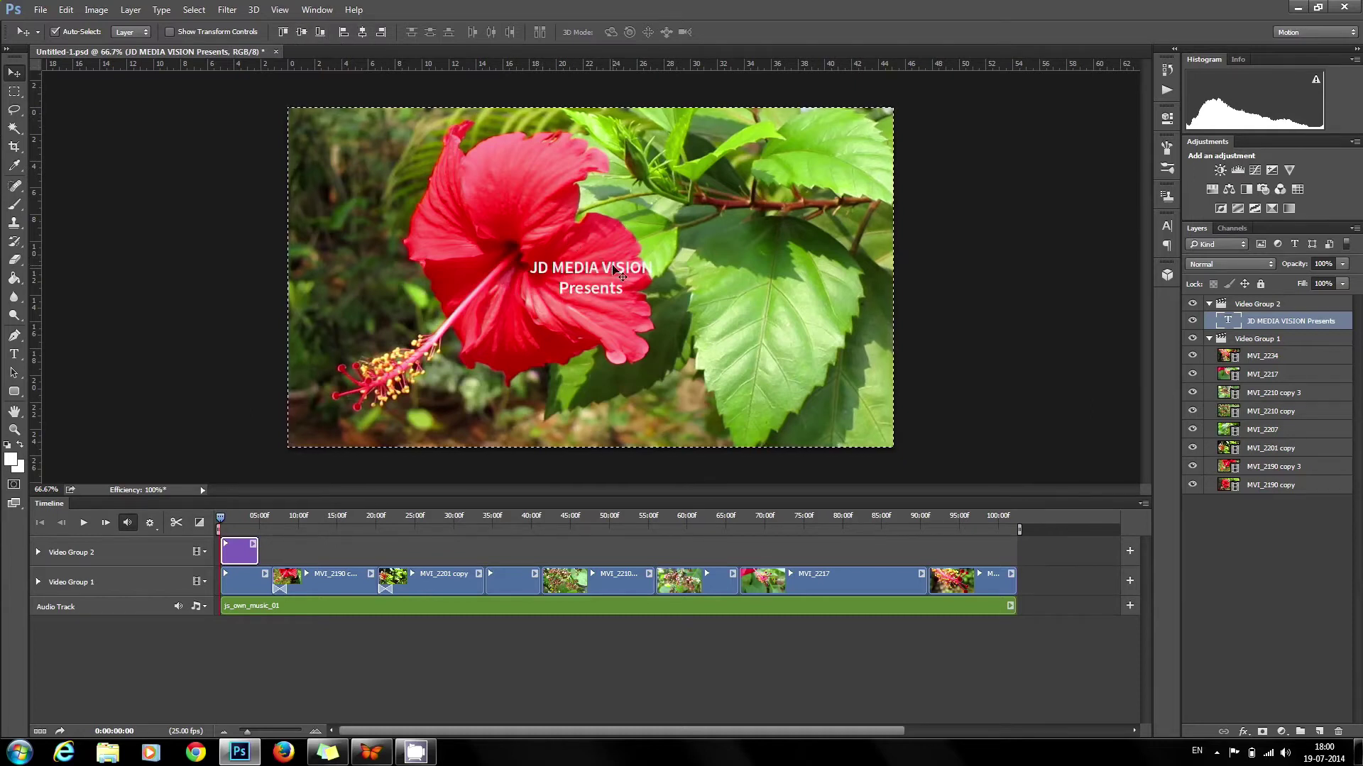
pyautogui.press('m')
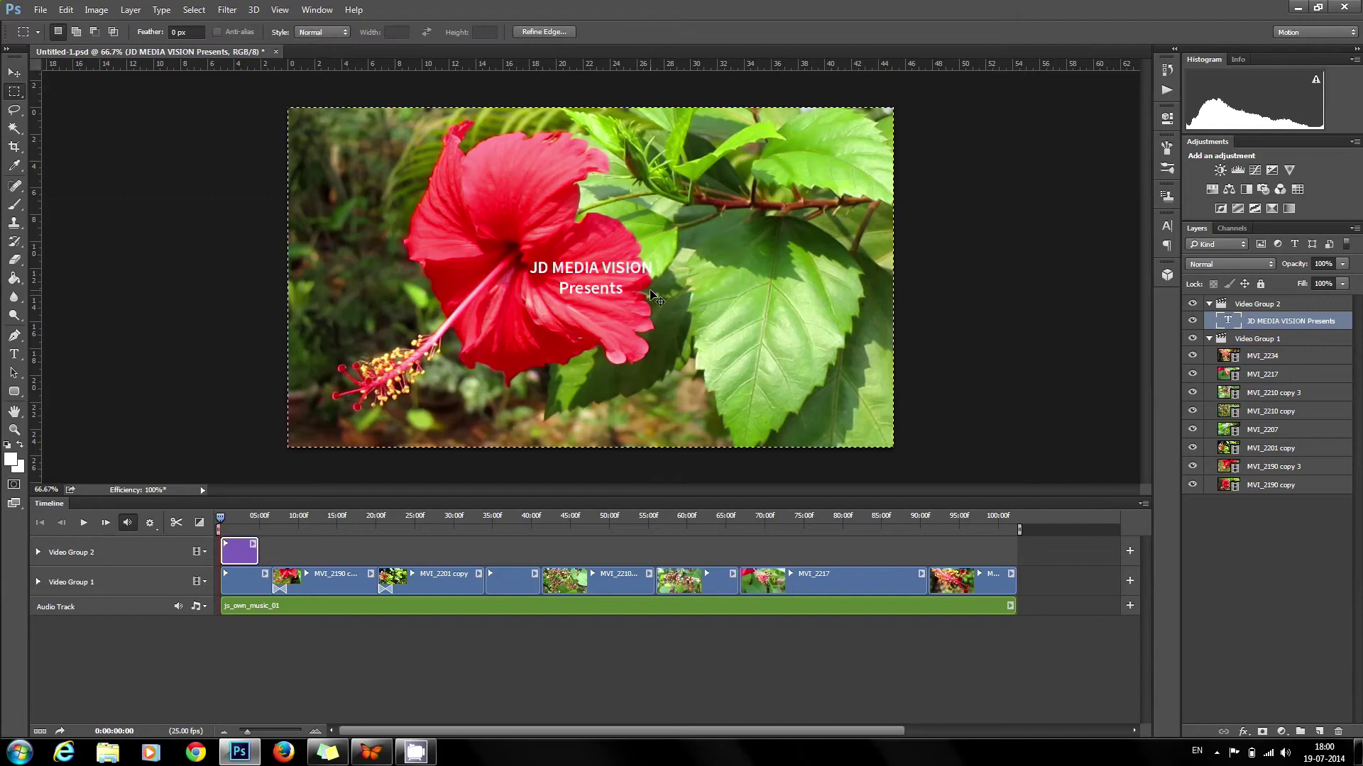
pyautogui.hotkey('ctrl', 'd')
pyautogui.press('v')
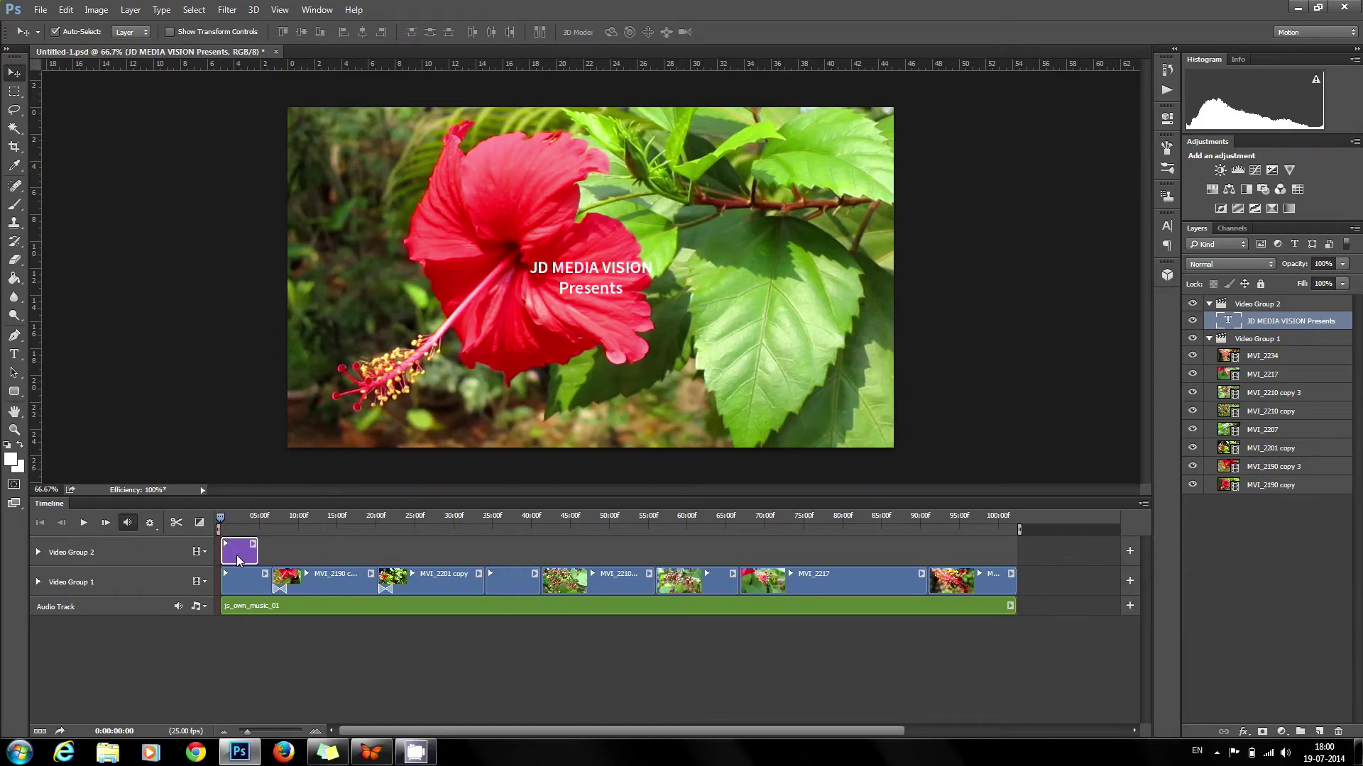
# Apply a Fade transition to the start of the title clip and shorten it to about 1.6 s.
pyautogui.click(201, 525)
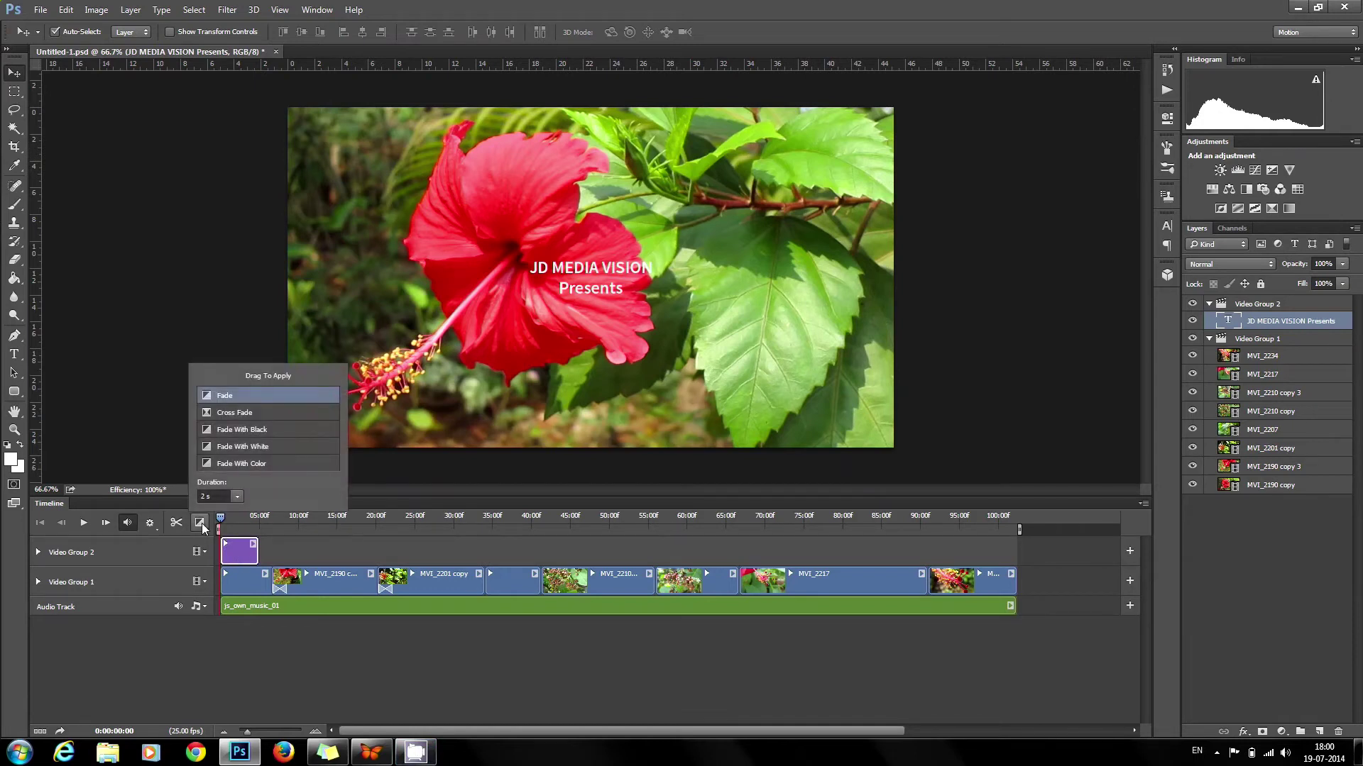
pyautogui.moveTo(224, 395); pyautogui.dragTo(227, 552)
pyautogui.click(235, 516)
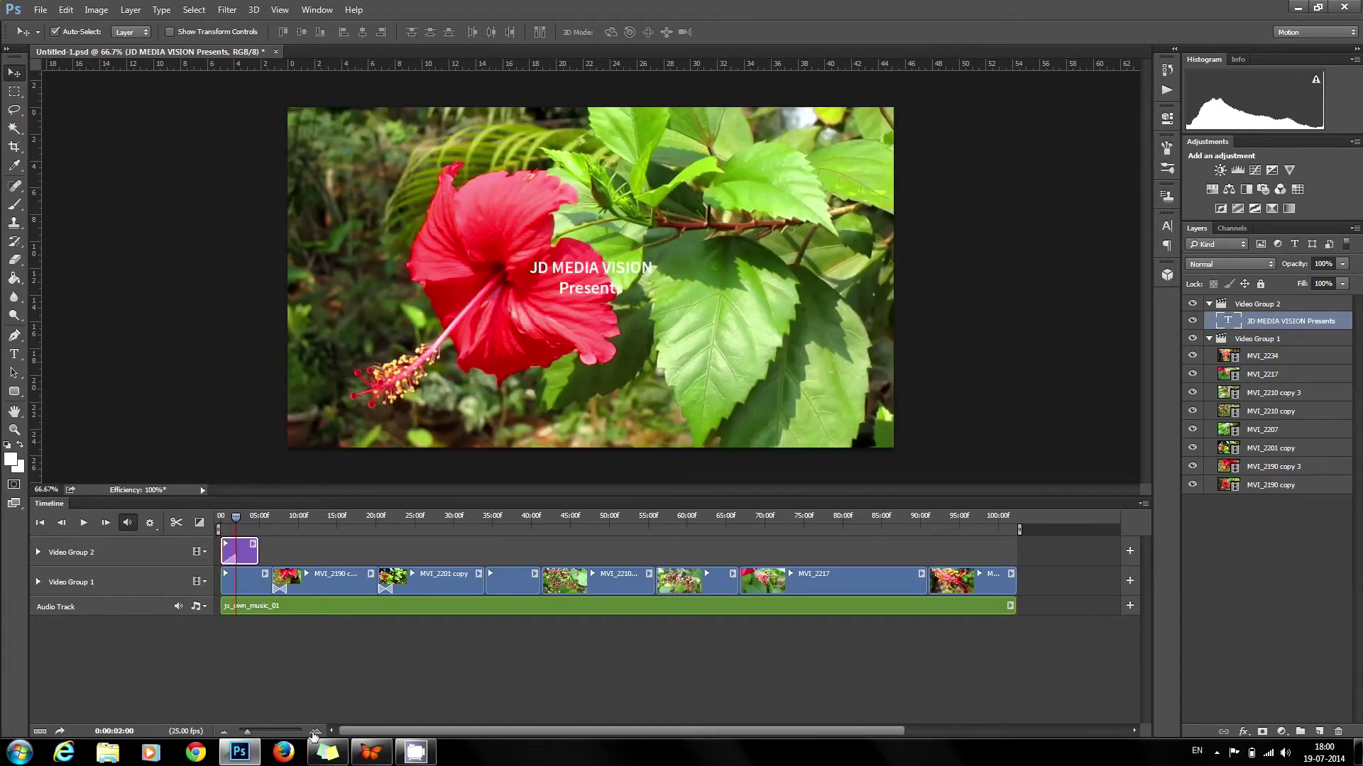
pyautogui.moveTo(247, 731); pyautogui.dragTo(254, 733)
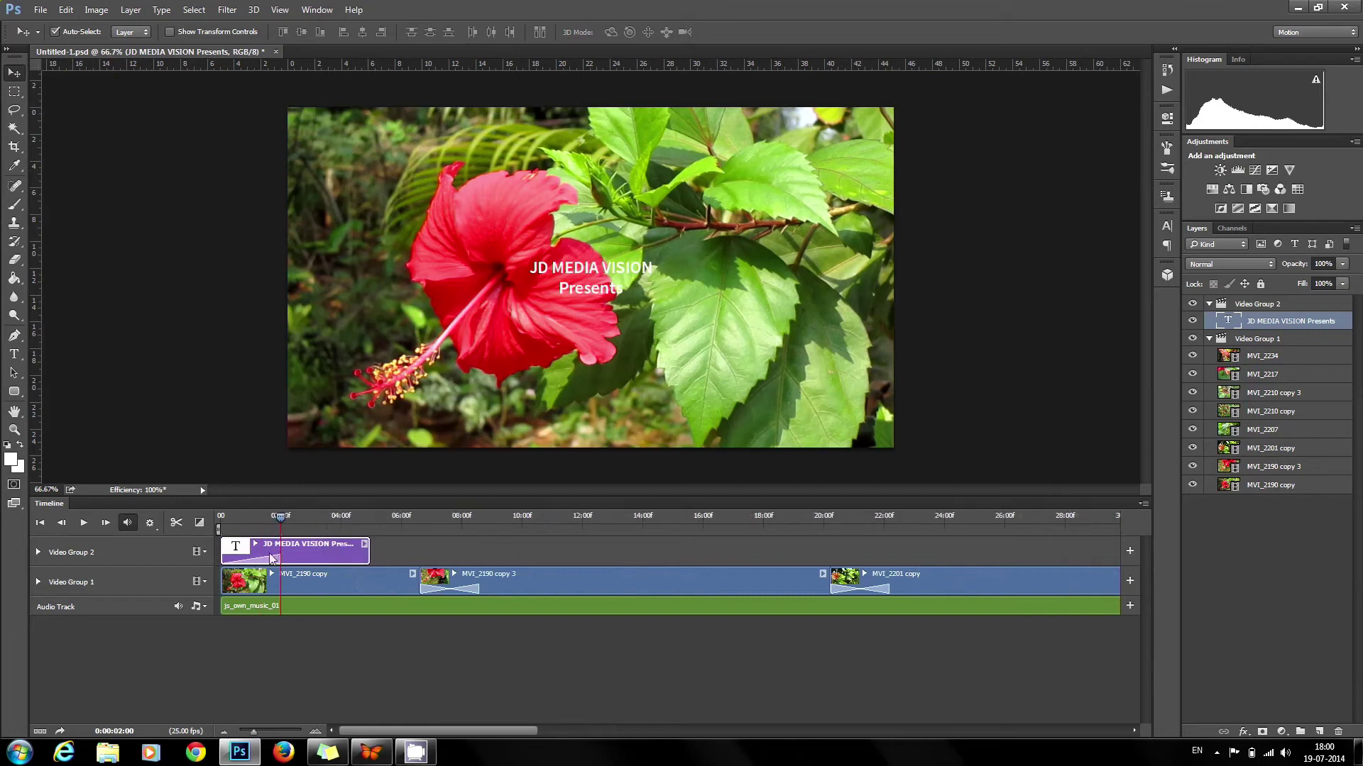
pyautogui.moveTo(279, 557); pyautogui.dragTo(270, 561)
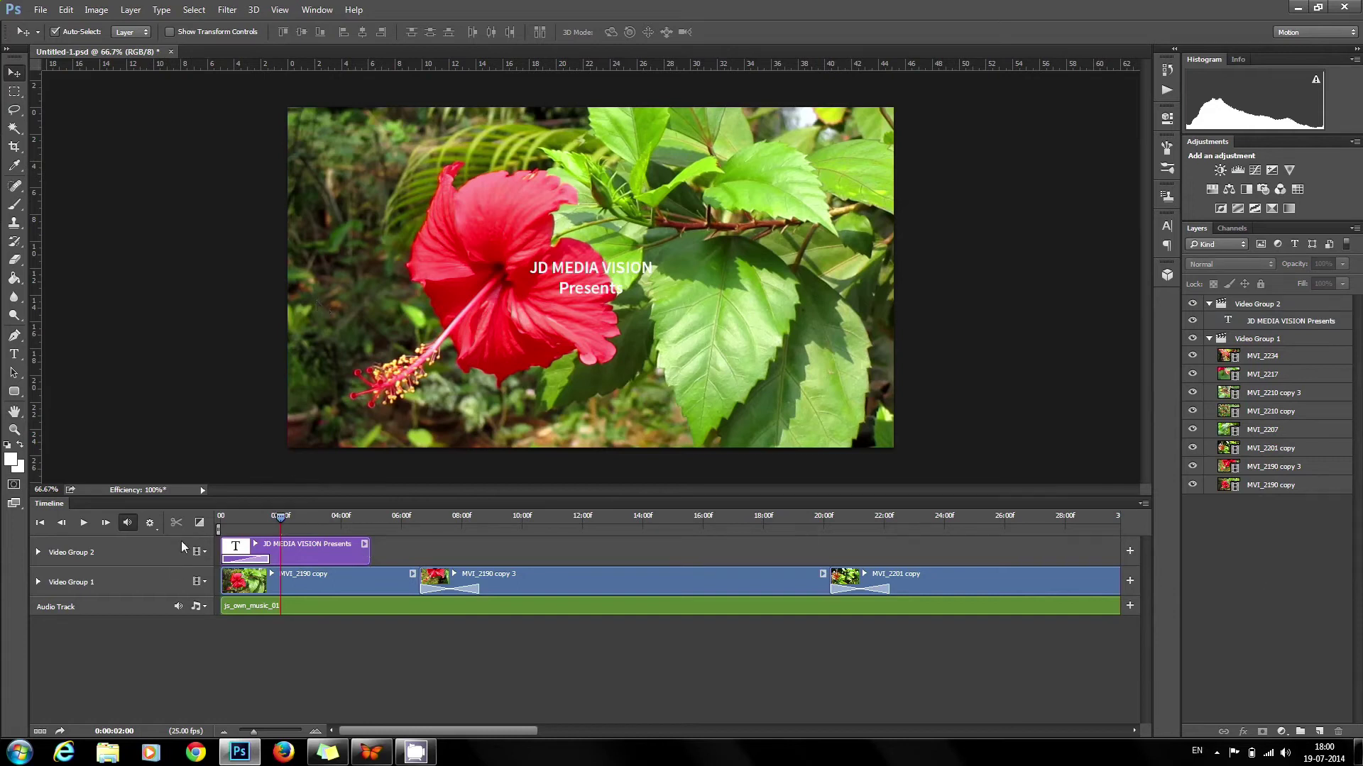
# Extend the title clip to about 5.5 s, apply a Fade transition at its end and preview it.
pyautogui.moveTo(368, 557); pyautogui.dragTo(387, 556)
pyautogui.click(199, 523)
pyautogui.moveTo(217, 396); pyautogui.dragTo(374, 556)
pyautogui.press('space')
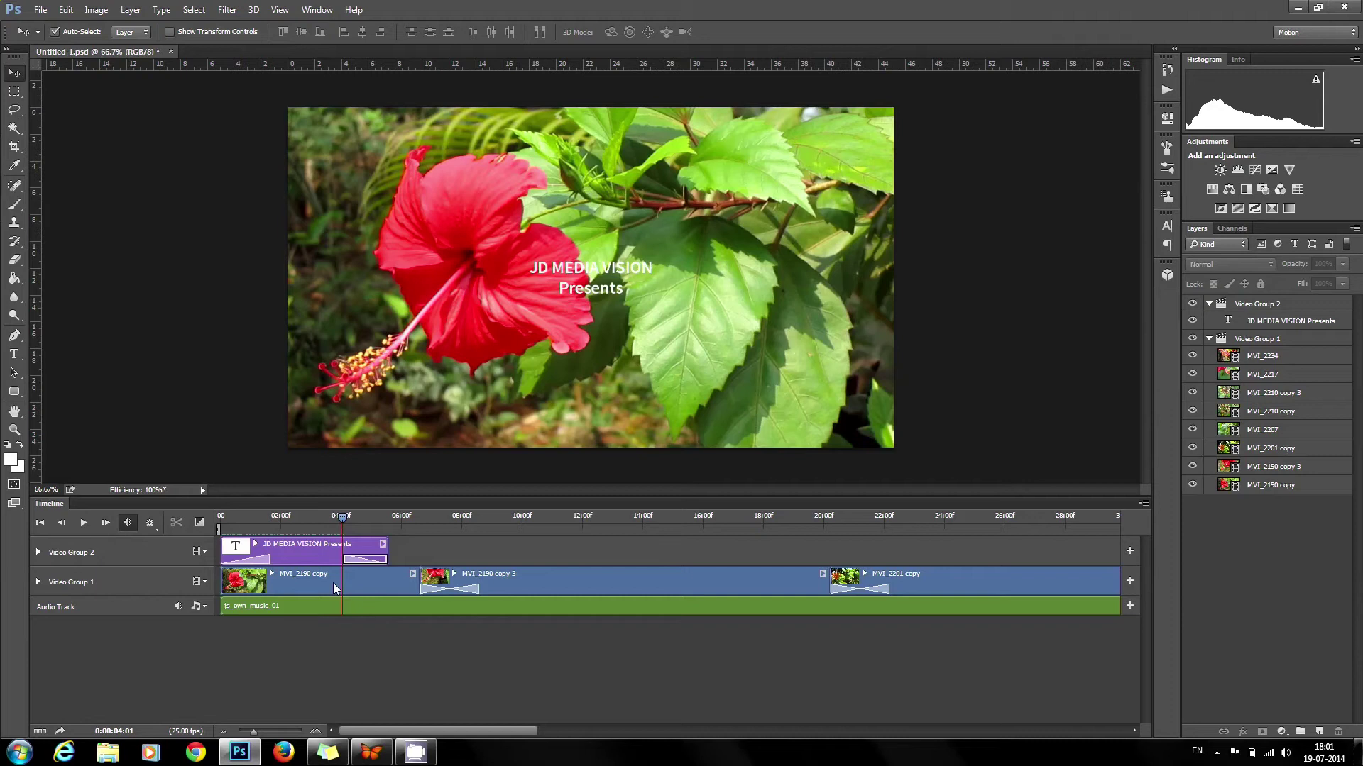
# Apply 2 s Fade With Black transitions to the start of the first video clip and the end of the last one.
pyautogui.click(199, 523)
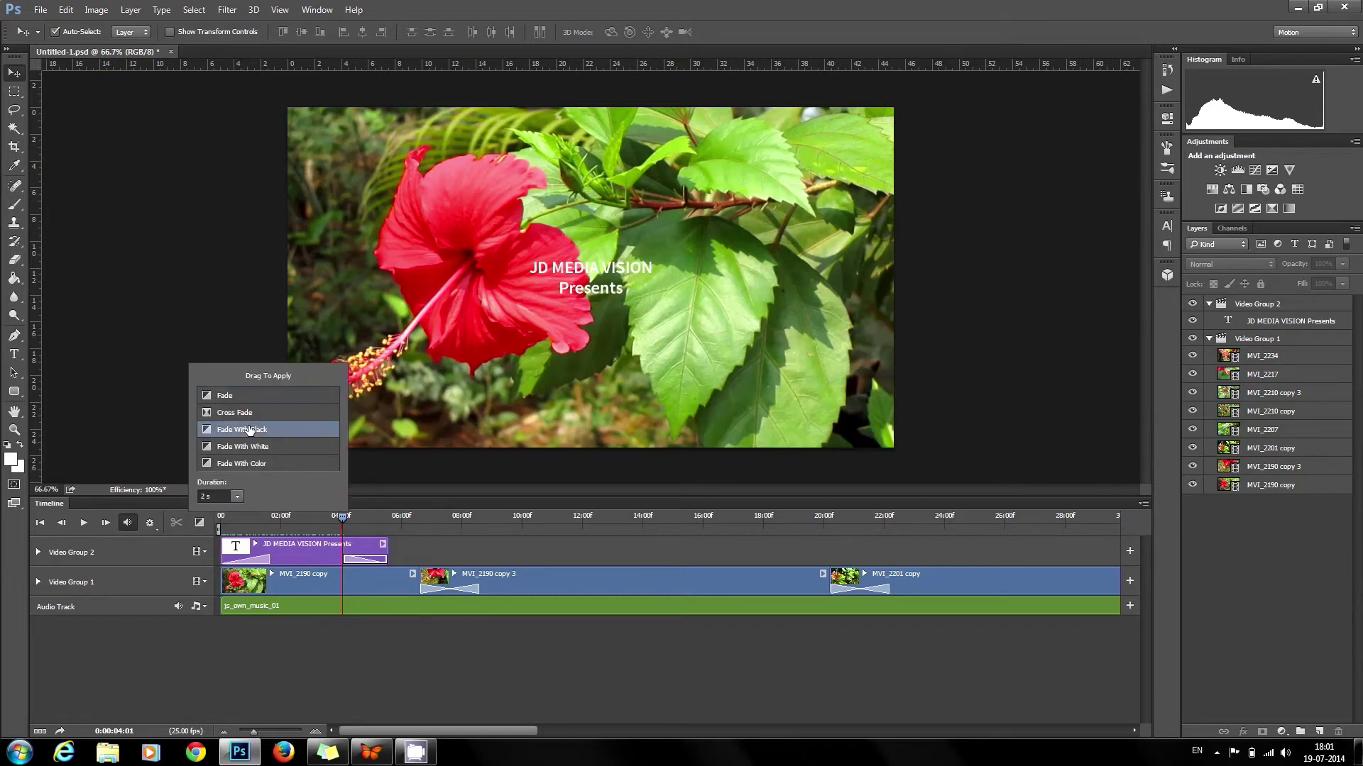
pyautogui.moveTo(248, 430); pyautogui.dragTo(242, 578)
pyautogui.press('space')
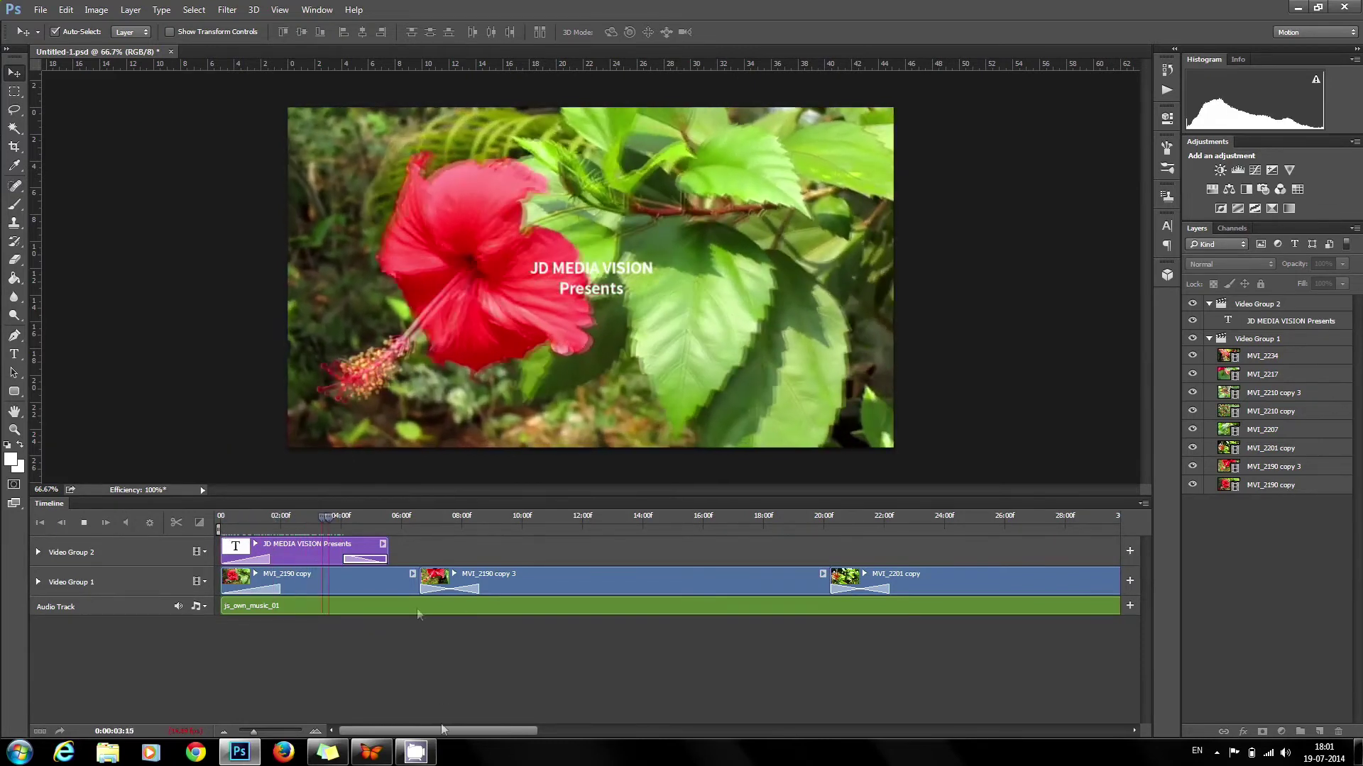
pyautogui.press('space')
pyautogui.moveTo(441, 730); pyautogui.dragTo(999, 738)
pyautogui.click(200, 523)
pyautogui.moveTo(241, 430); pyautogui.dragTo(923, 580)
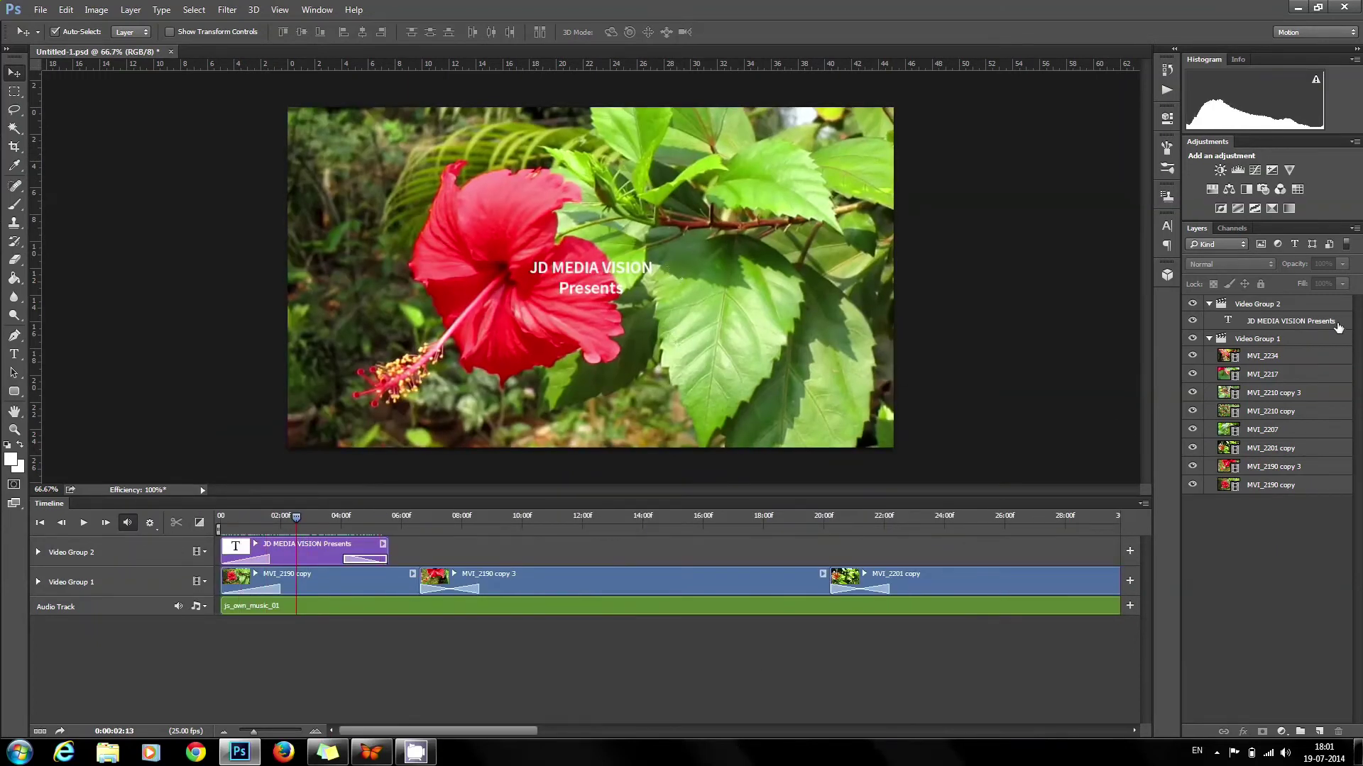
# Give the title layer a 3 px outside stroke and a drop shadow with 11 px distance, and preview the title.
pyautogui.doubleClick(1338, 321)
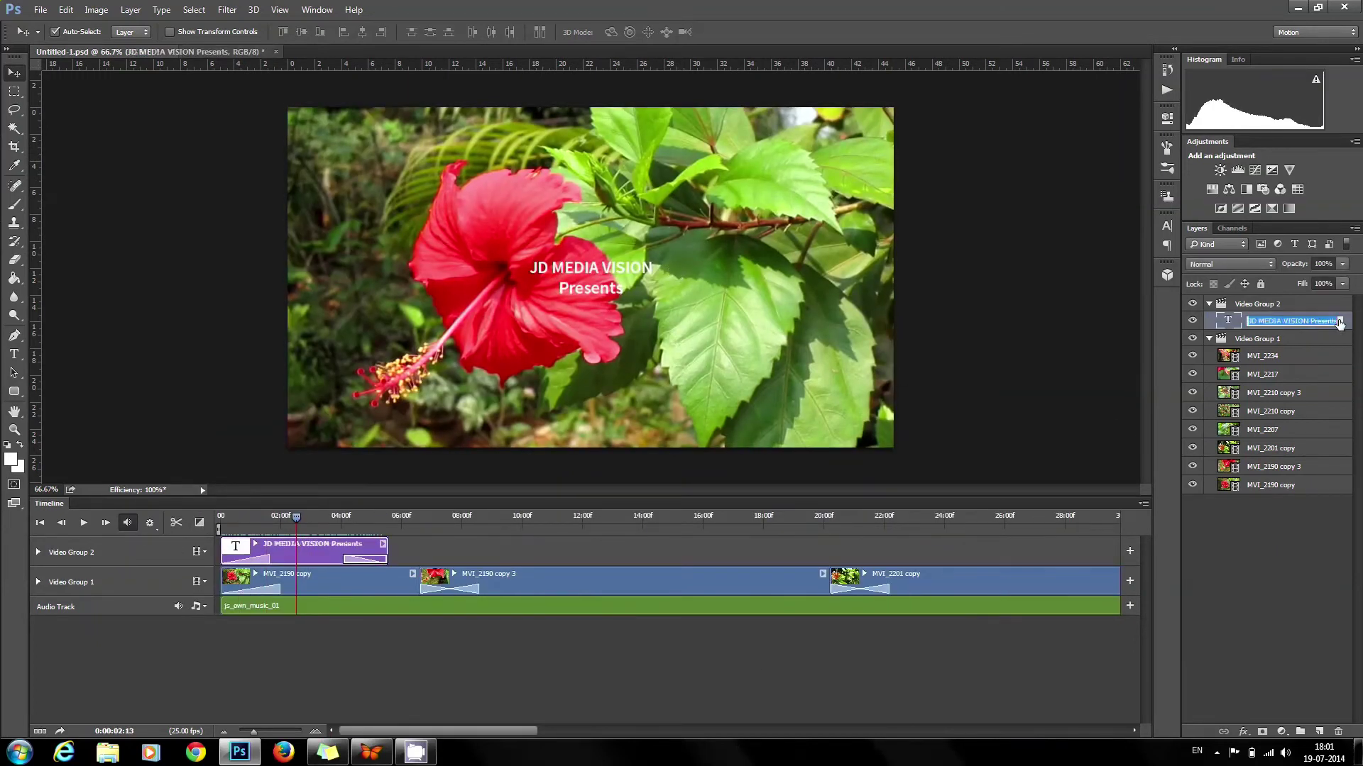
pyautogui.doubleClick(1347, 321)
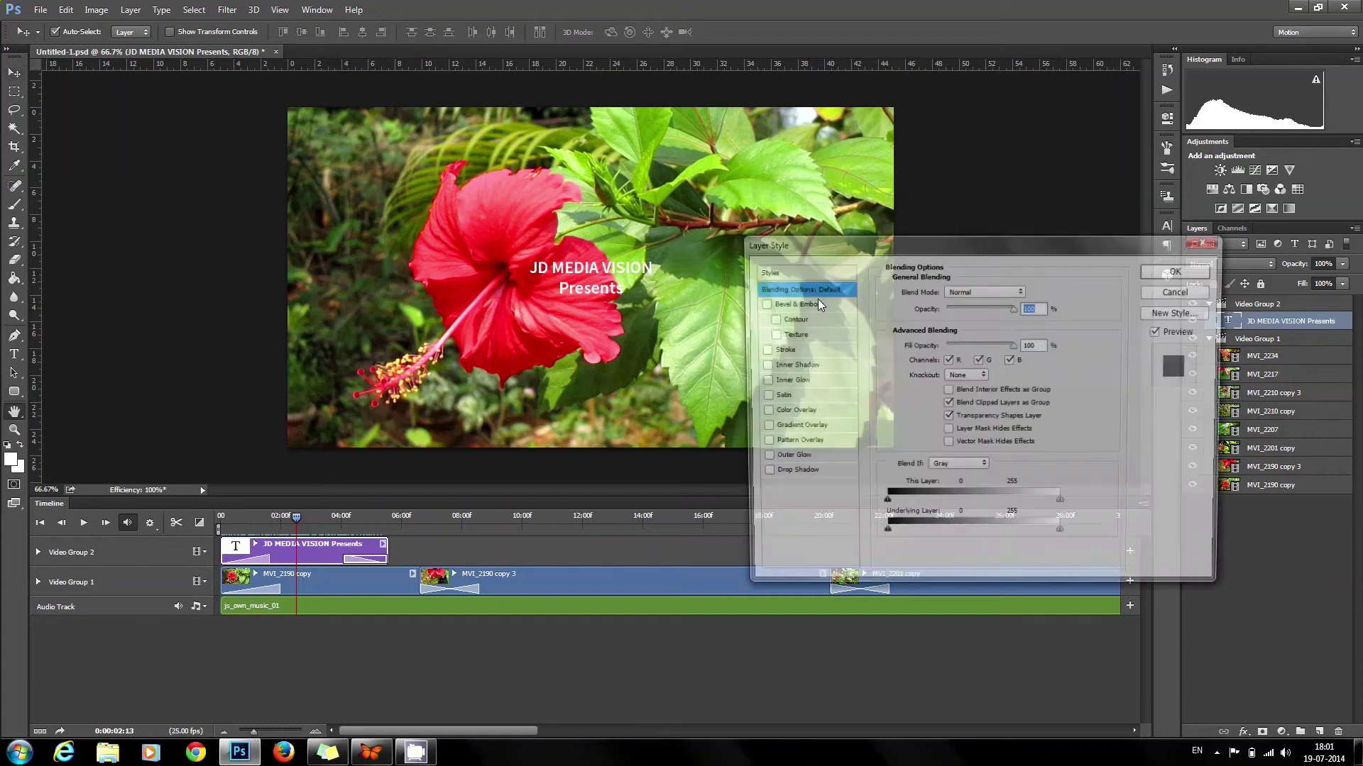
pyautogui.click(785, 352)
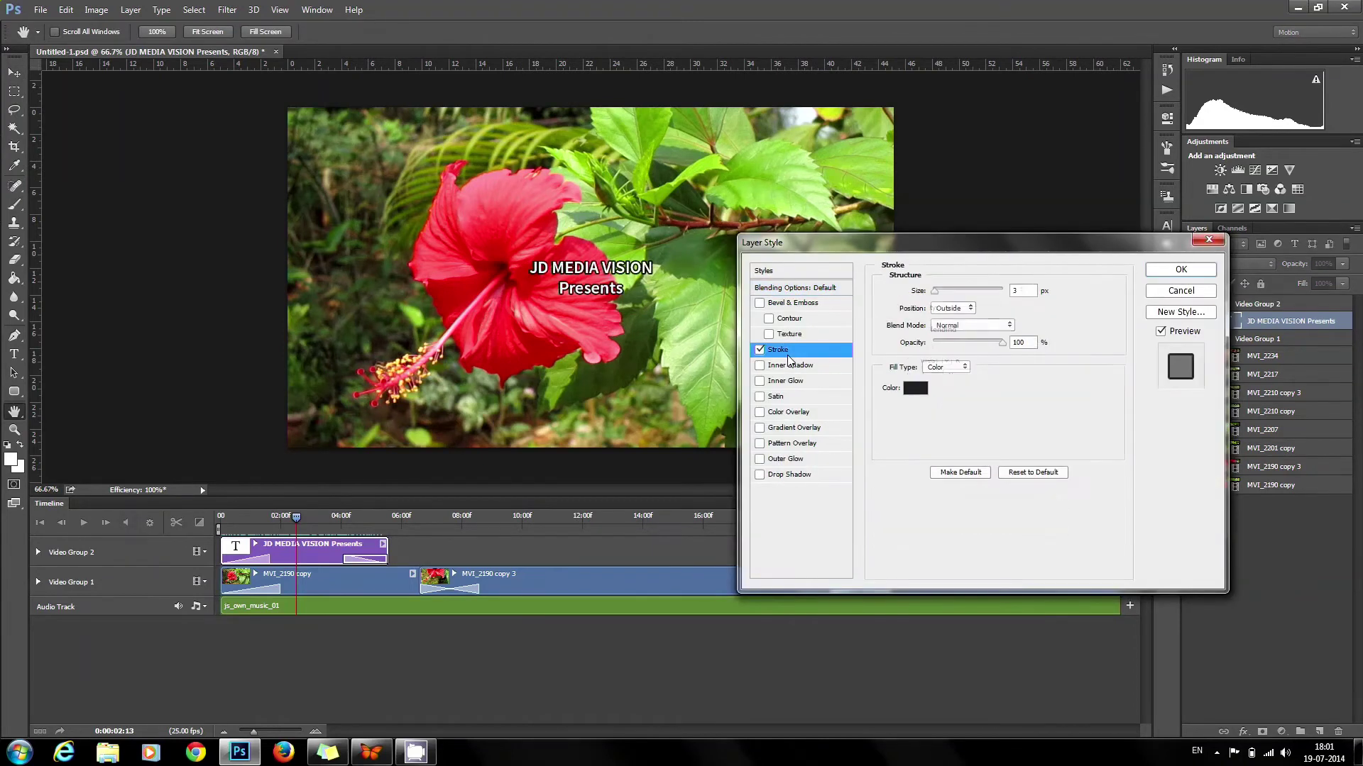
pyautogui.click(811, 475)
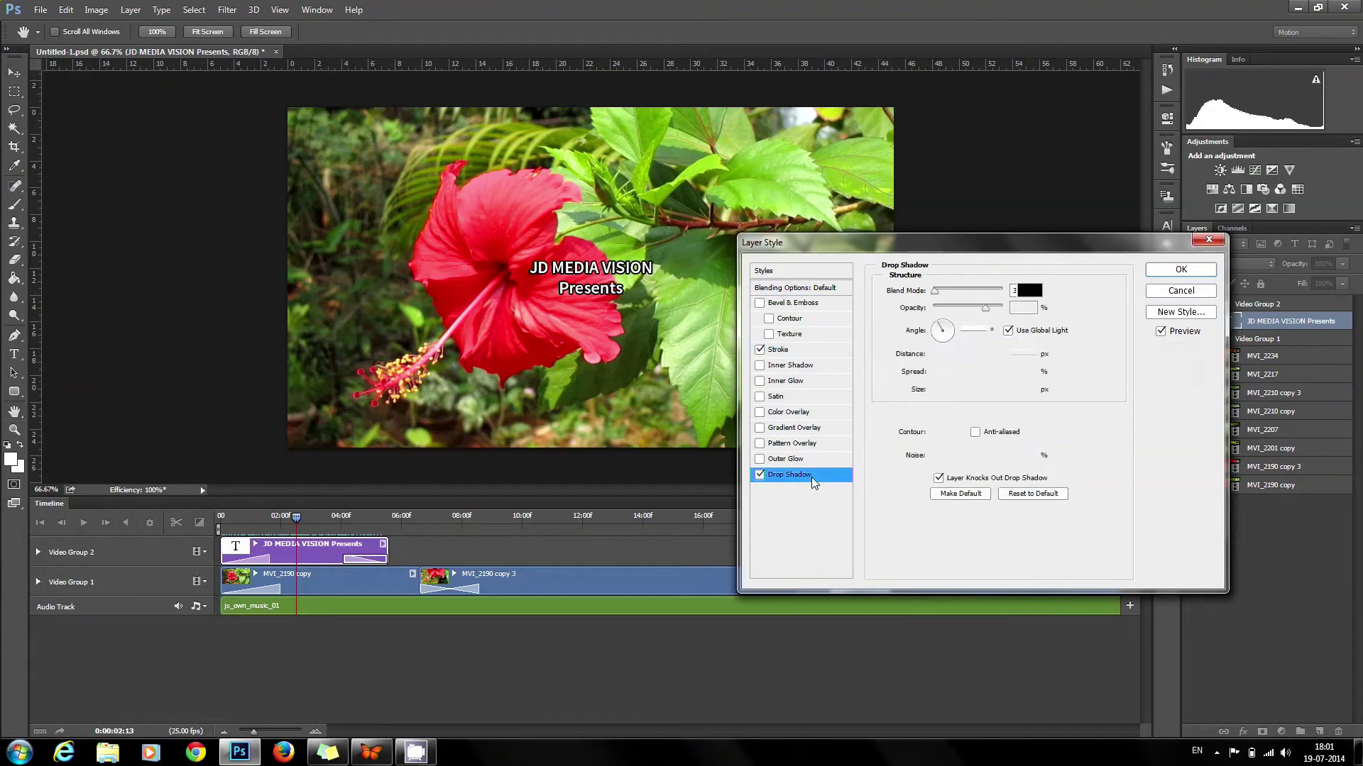
pyautogui.moveTo(939, 357); pyautogui.dragTo(945, 360)
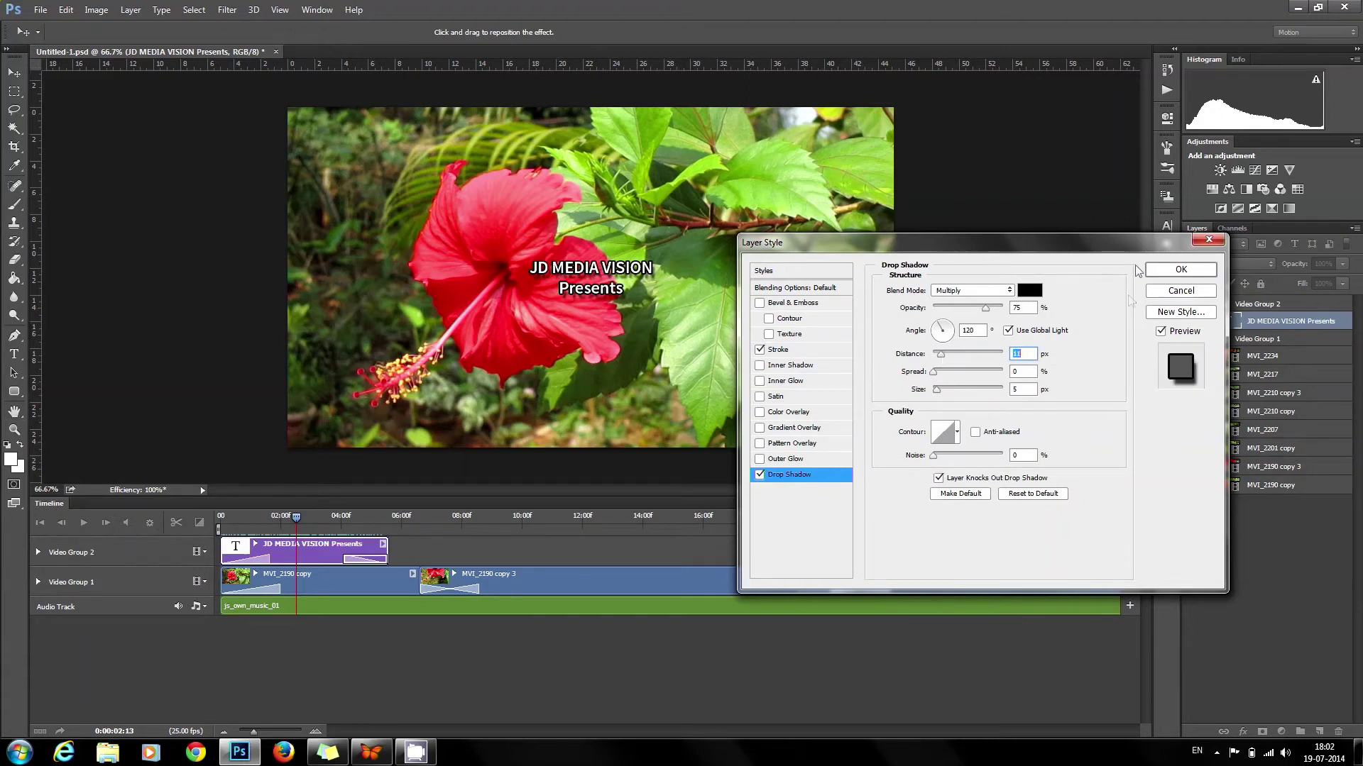
pyautogui.click(1154, 268)
pyautogui.moveTo(297, 522); pyautogui.dragTo(322, 536)
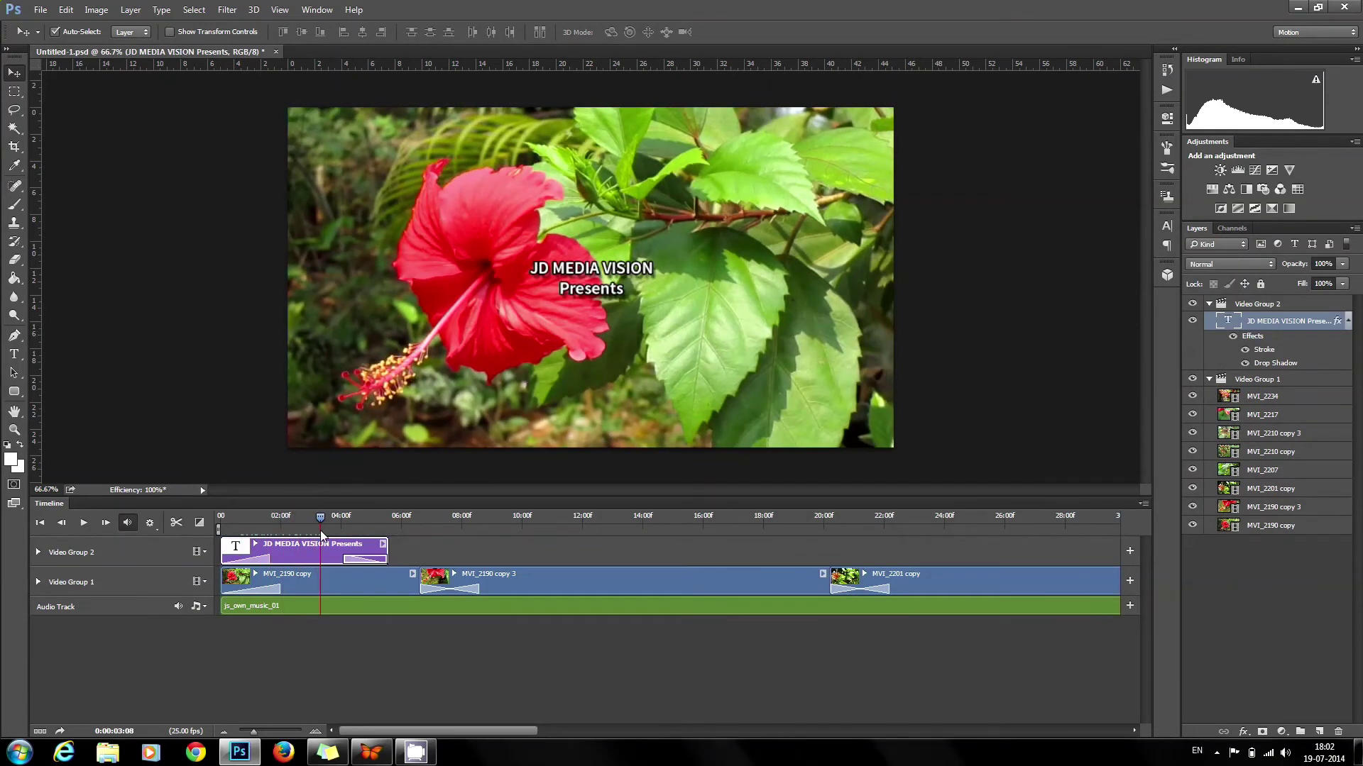
pyautogui.press('space')
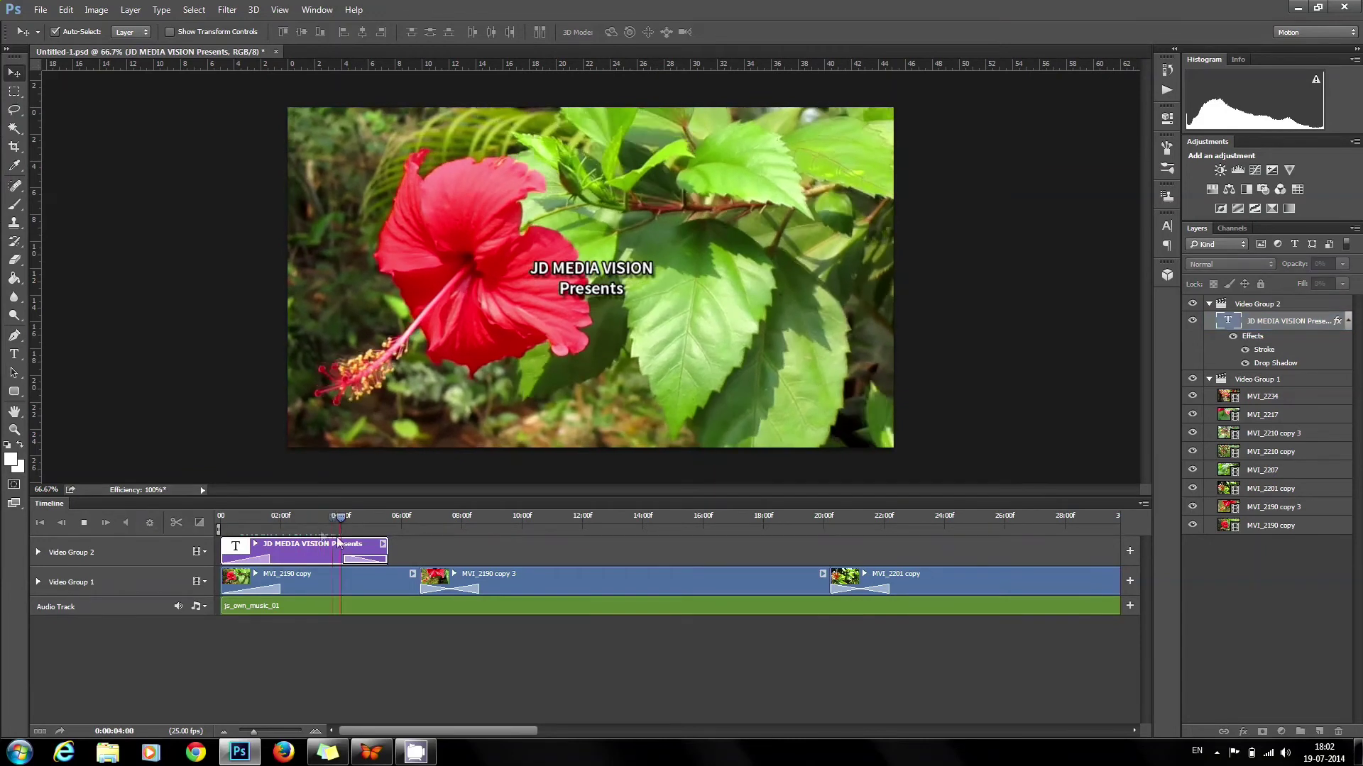
pyautogui.press('space')
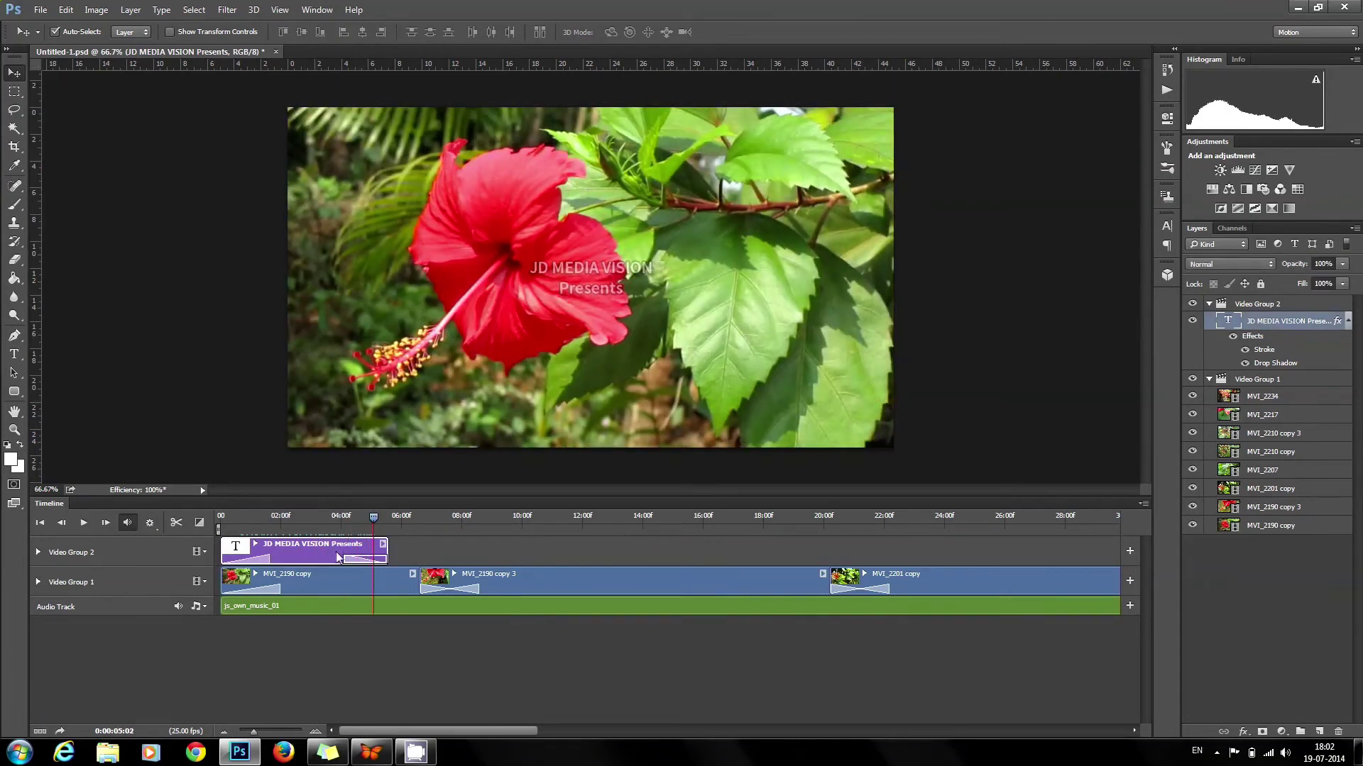
# Duplicate the styled title layer within the same document.
pyautogui.rightClick(1275, 325)
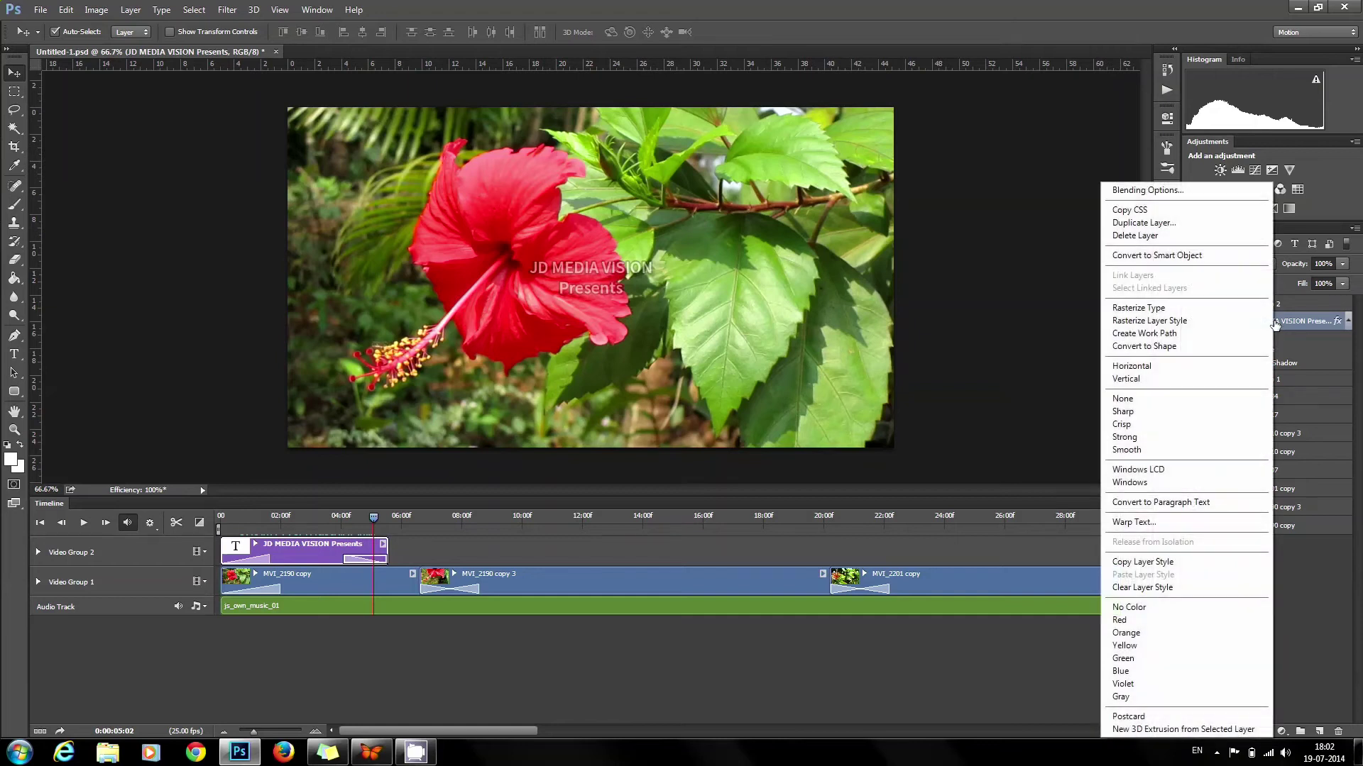
pyautogui.click(1133, 225)
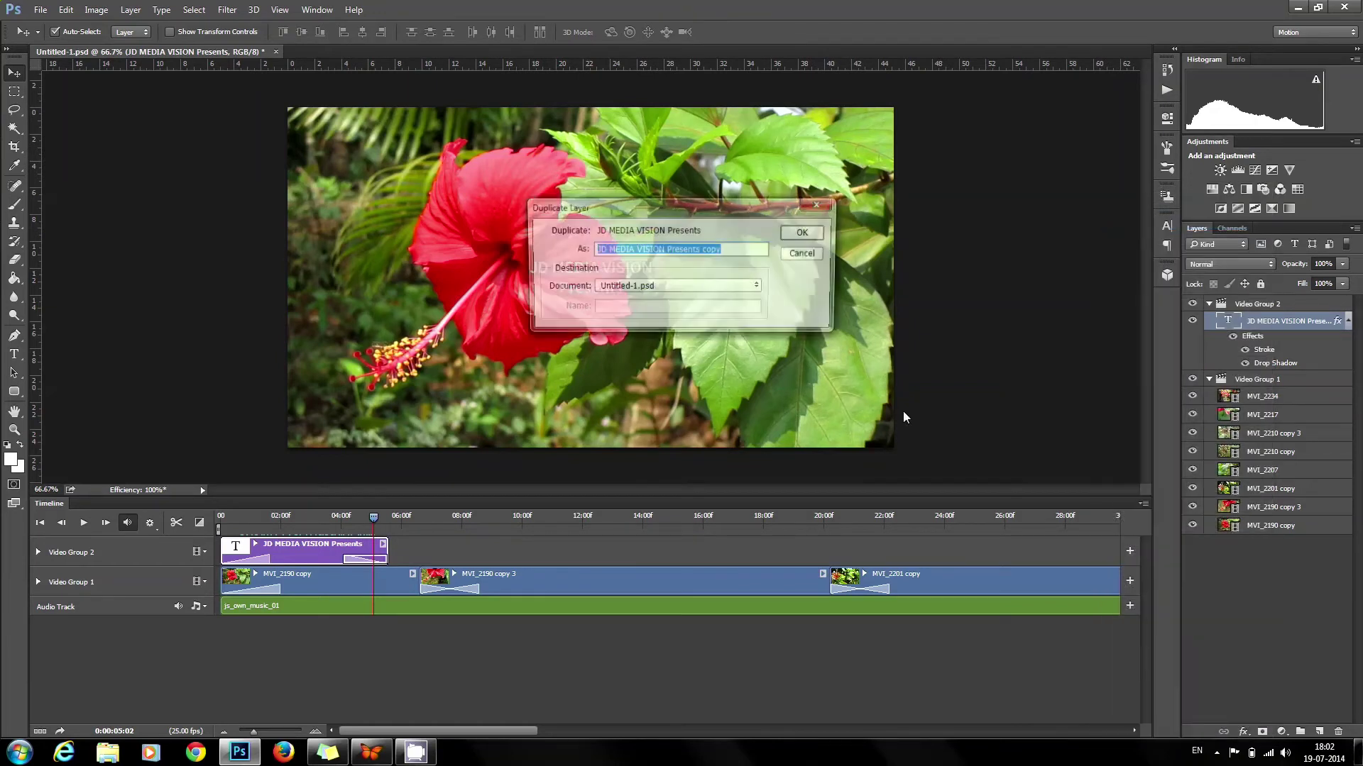
pyautogui.click(805, 235)
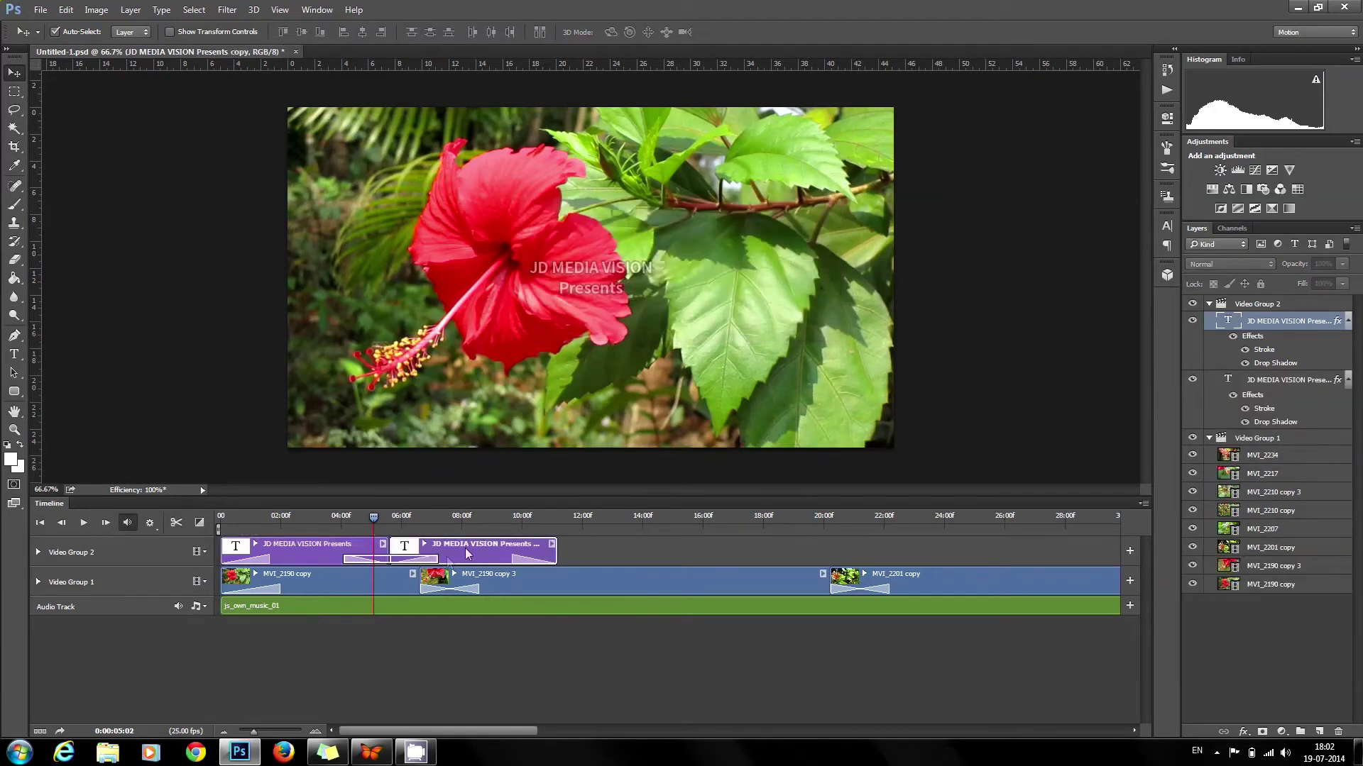
# Move the duplicated title clip so it starts at about 9.5 s, and set the playhead at about 12 s within it.
pyautogui.moveTo(479, 554); pyautogui.dragTo(589, 558)
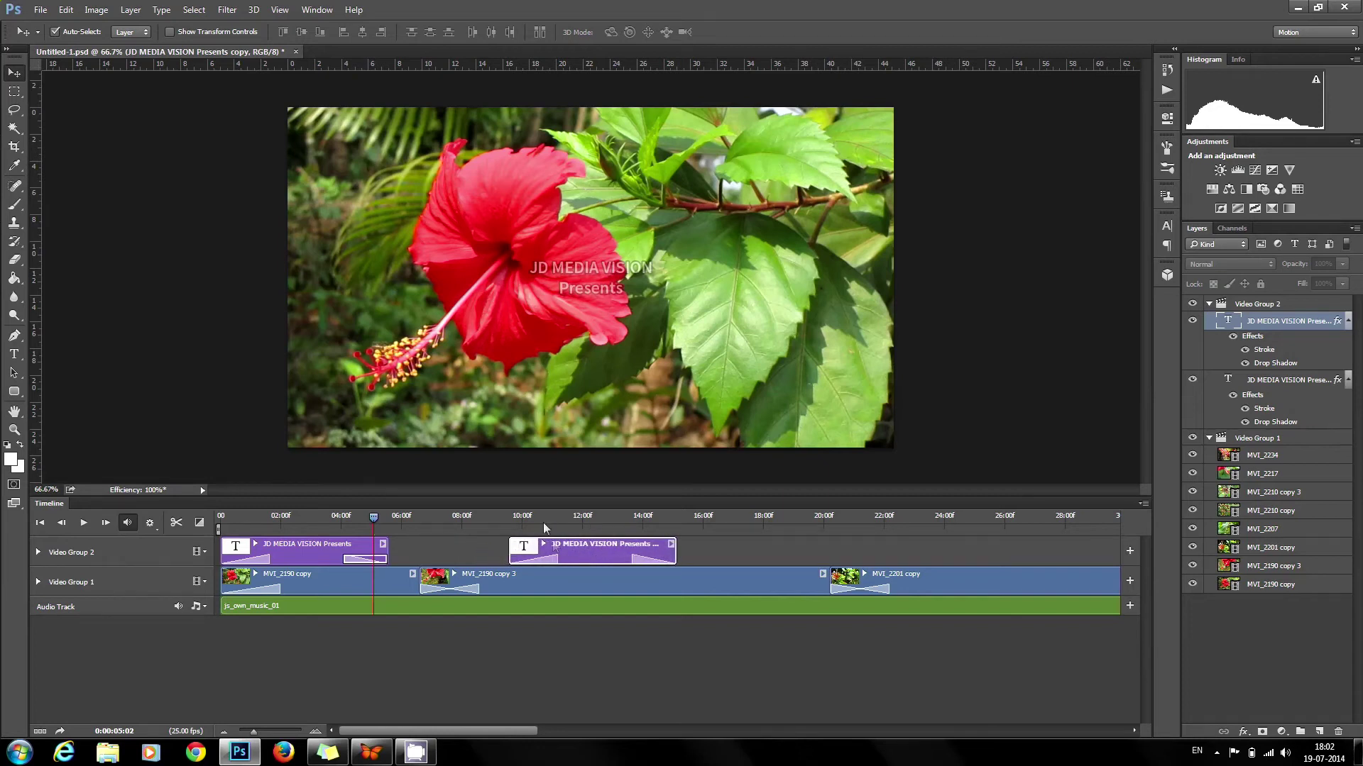
pyautogui.click(544, 524)
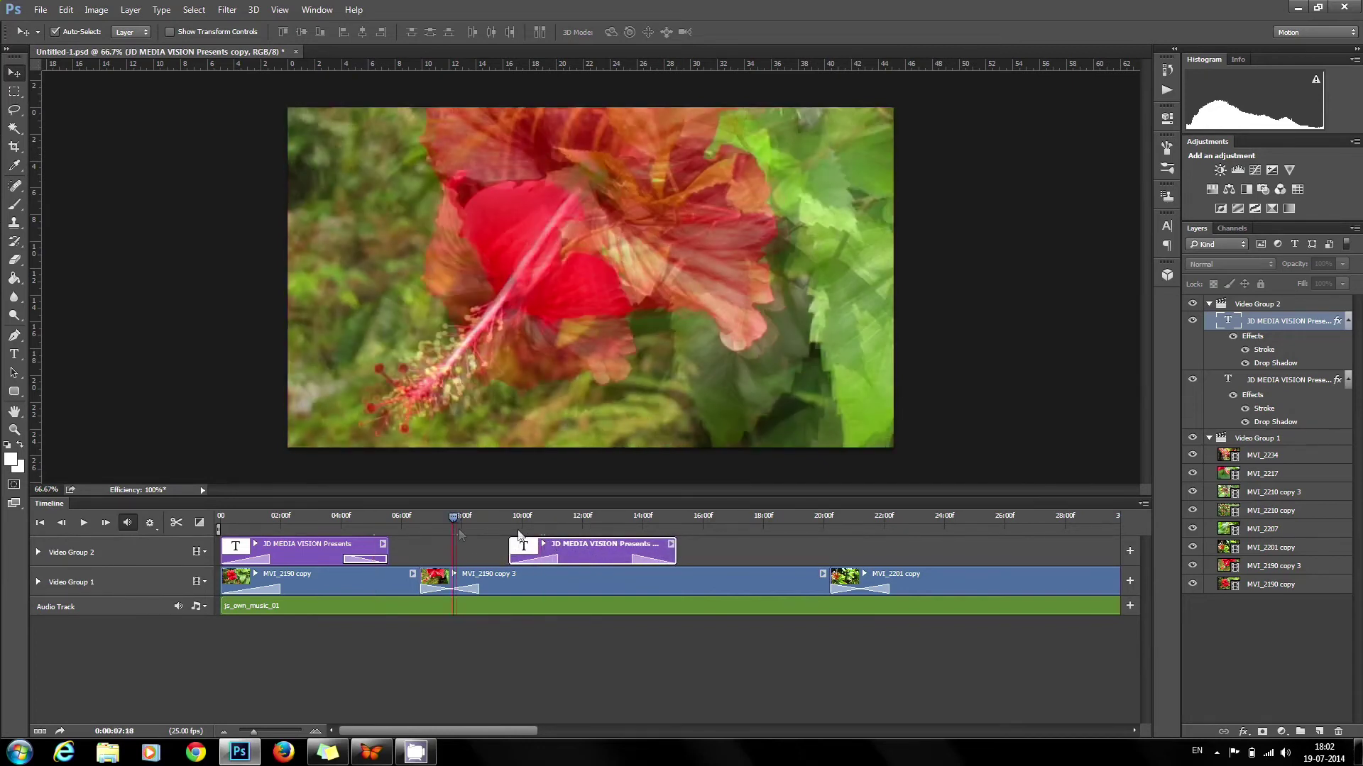
pyautogui.moveTo(552, 538); pyautogui.dragTo(590, 548)
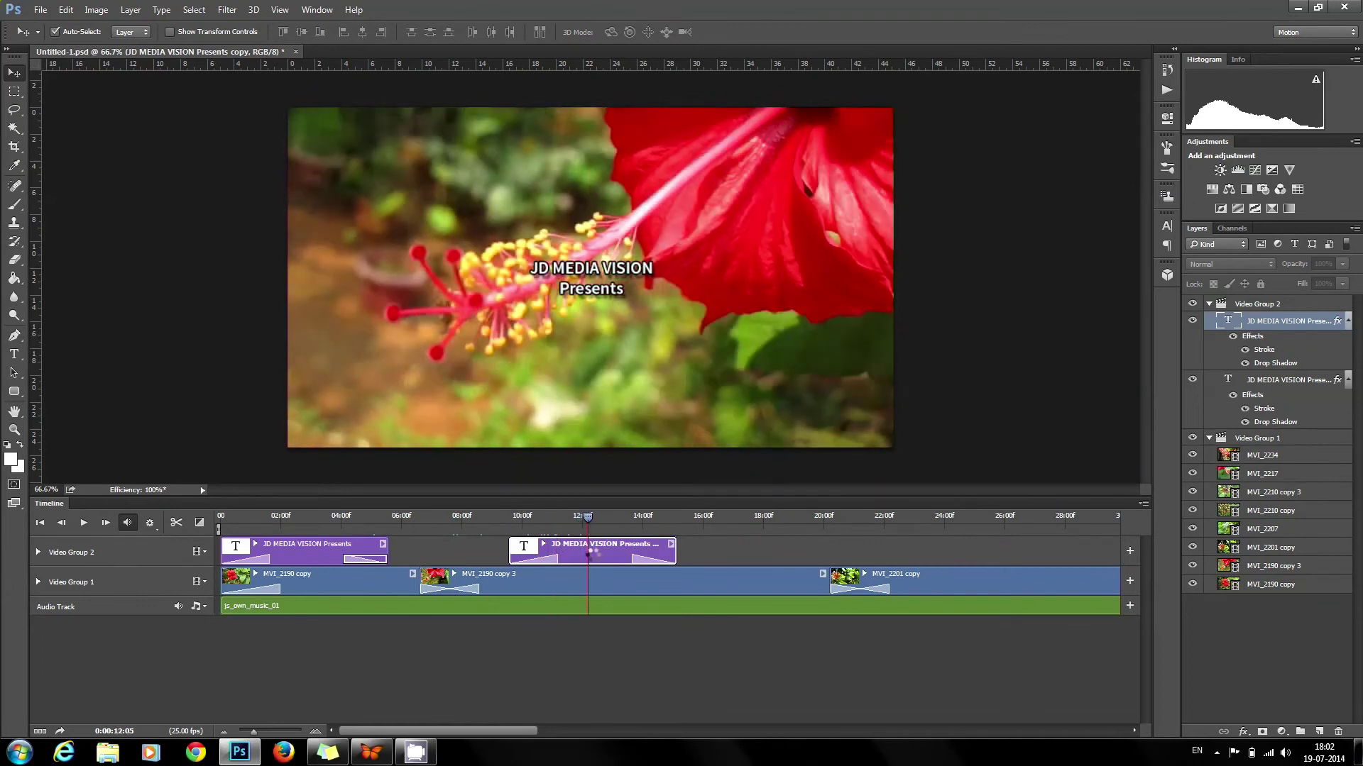
# Replace the text of the duplicated title layer with "Vegetation Kerala".
pyautogui.doubleClick(1228, 321)
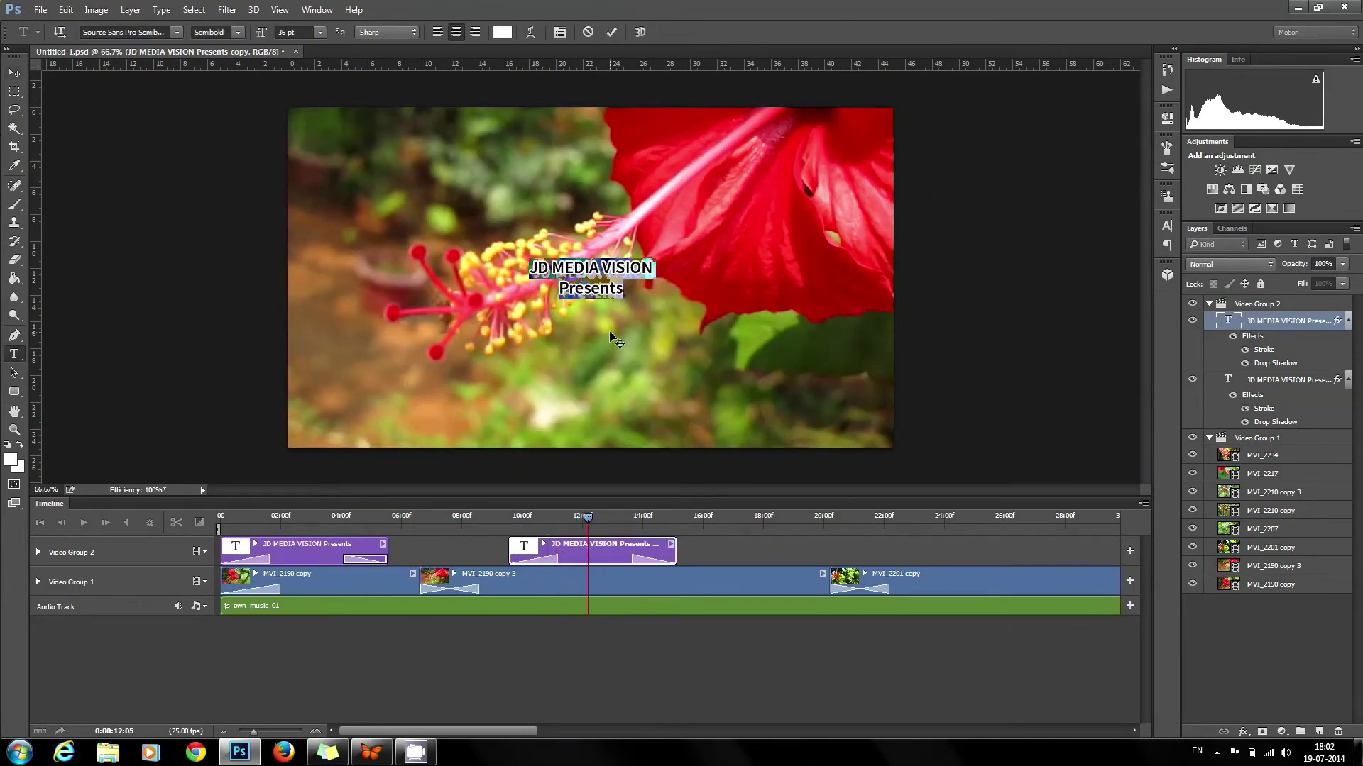
pyautogui.write('V')
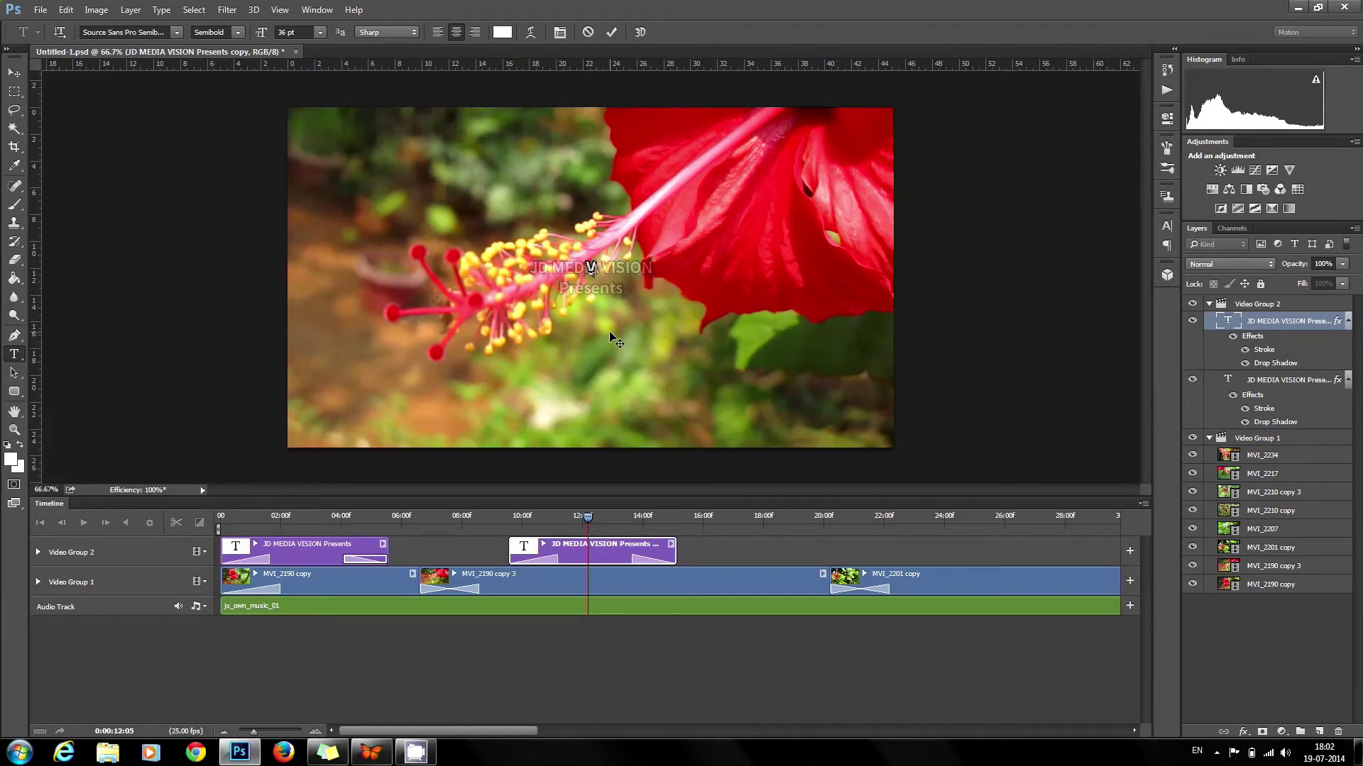
pyautogui.write('egetation Kerala')
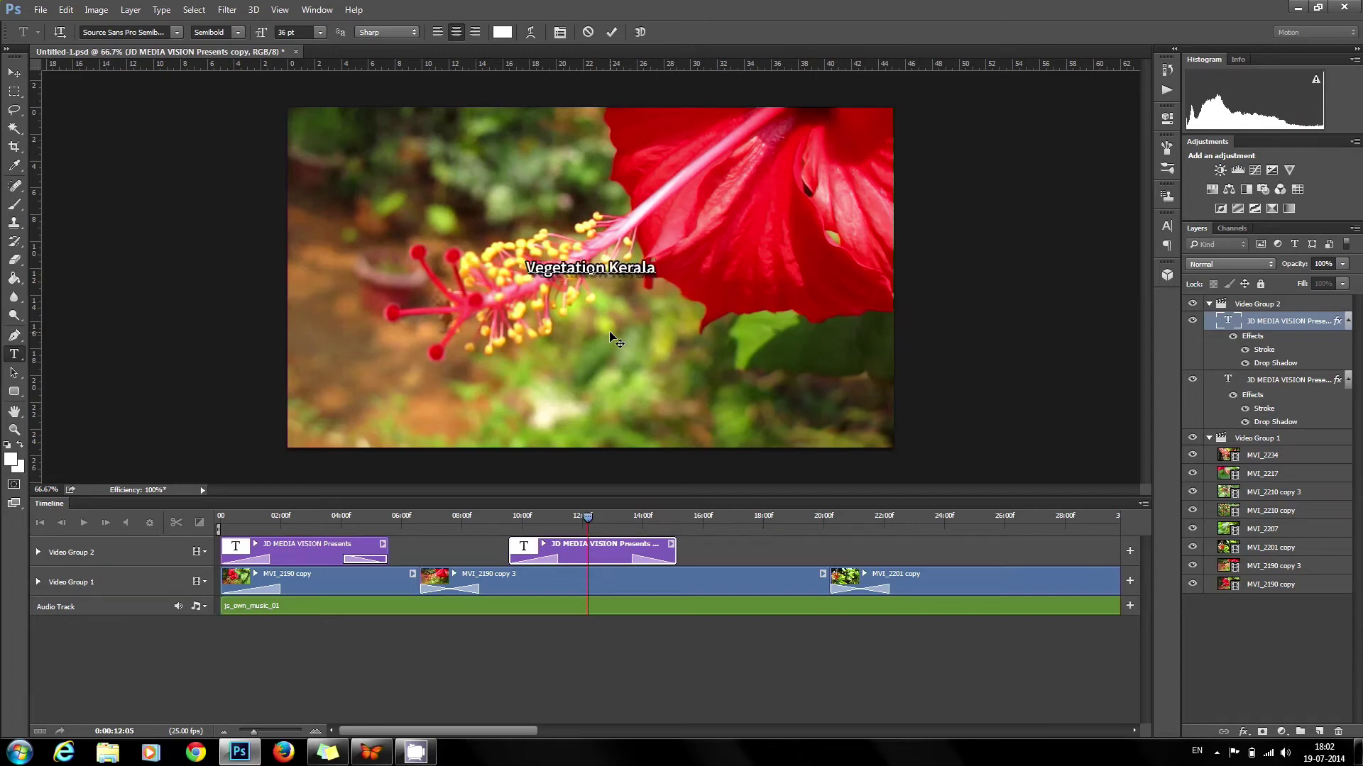
pyautogui.click(14, 73)
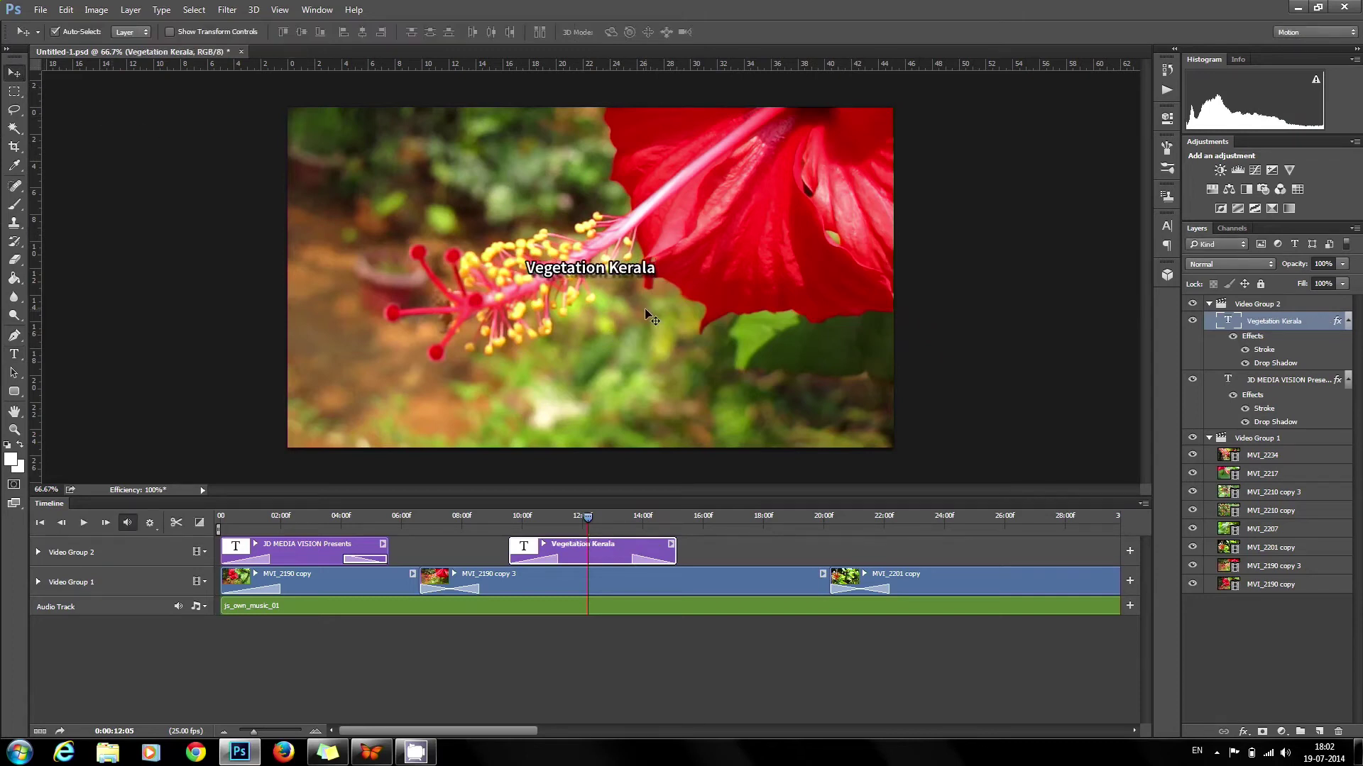
# Duplicate the "Vegetation Kerala" title layer and move the copy so its clip ends with the last video clip.
pyautogui.moveTo(457, 728)
pyautogui.mouseDown()
pyautogui.moveTo(930, 728)
pyautogui.moveTo(449, 724)
pyautogui.mouseUp()
pyautogui.moveTo(254, 731); pyautogui.dragTo(247, 732)
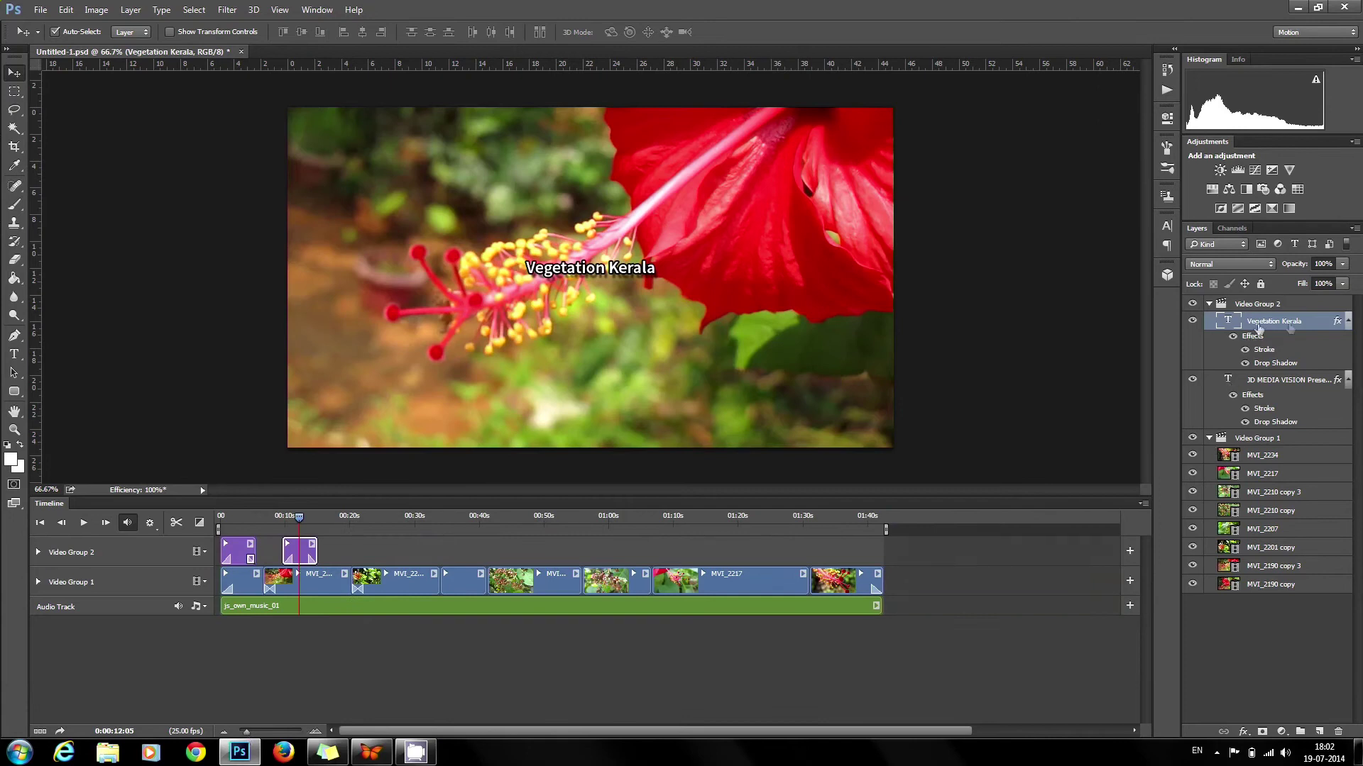
pyautogui.rightClick(1313, 323)
pyautogui.click(1181, 222)
pyautogui.click(802, 228)
pyautogui.moveTo(334, 552); pyautogui.dragTo(872, 555)
pyautogui.click(865, 519)
# Replace the text of the title copy at the end of the video with "Thanks..".
pyautogui.moveTo(247, 732); pyautogui.dragTo(254, 732)
pyautogui.doubleClick(1329, 322)
pyautogui.click(1180, 291)
pyautogui.doubleClick(1228, 322)
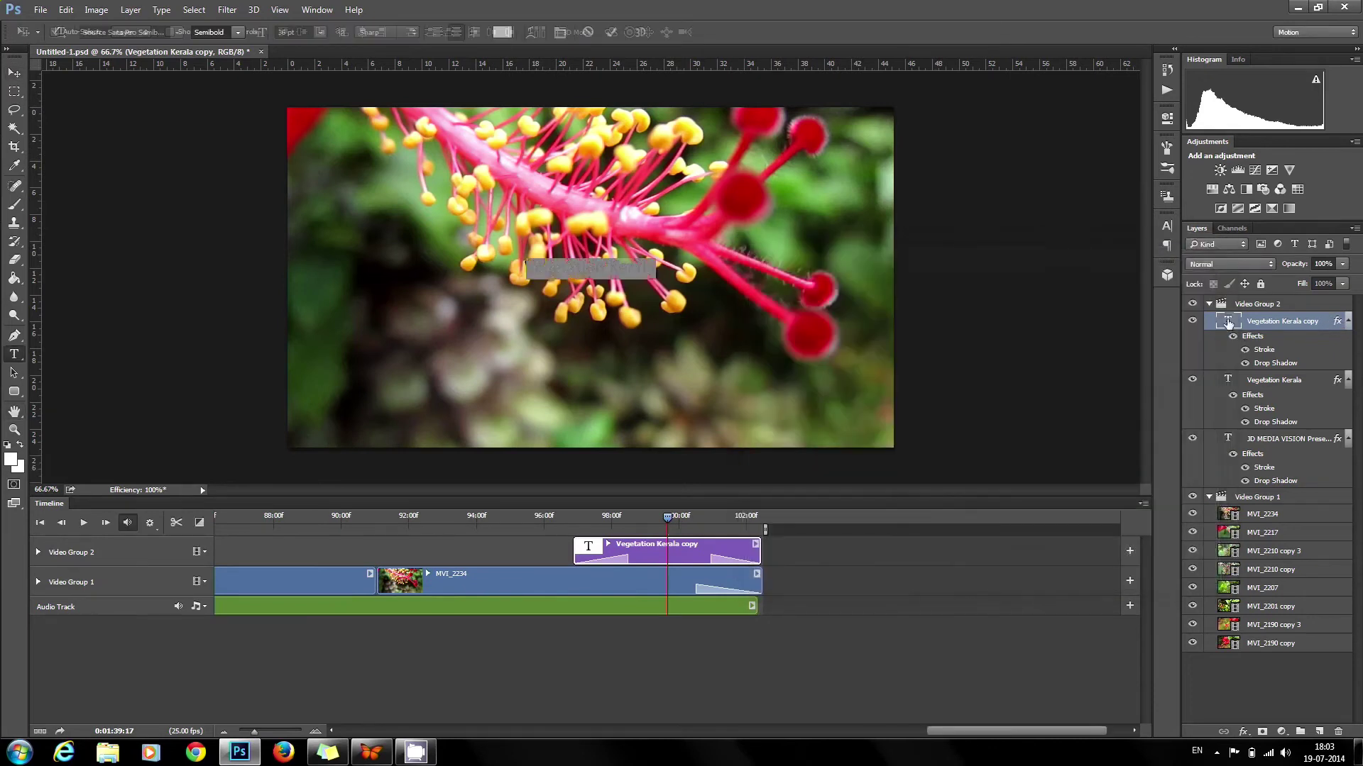
pyautogui.write('Thanks..')
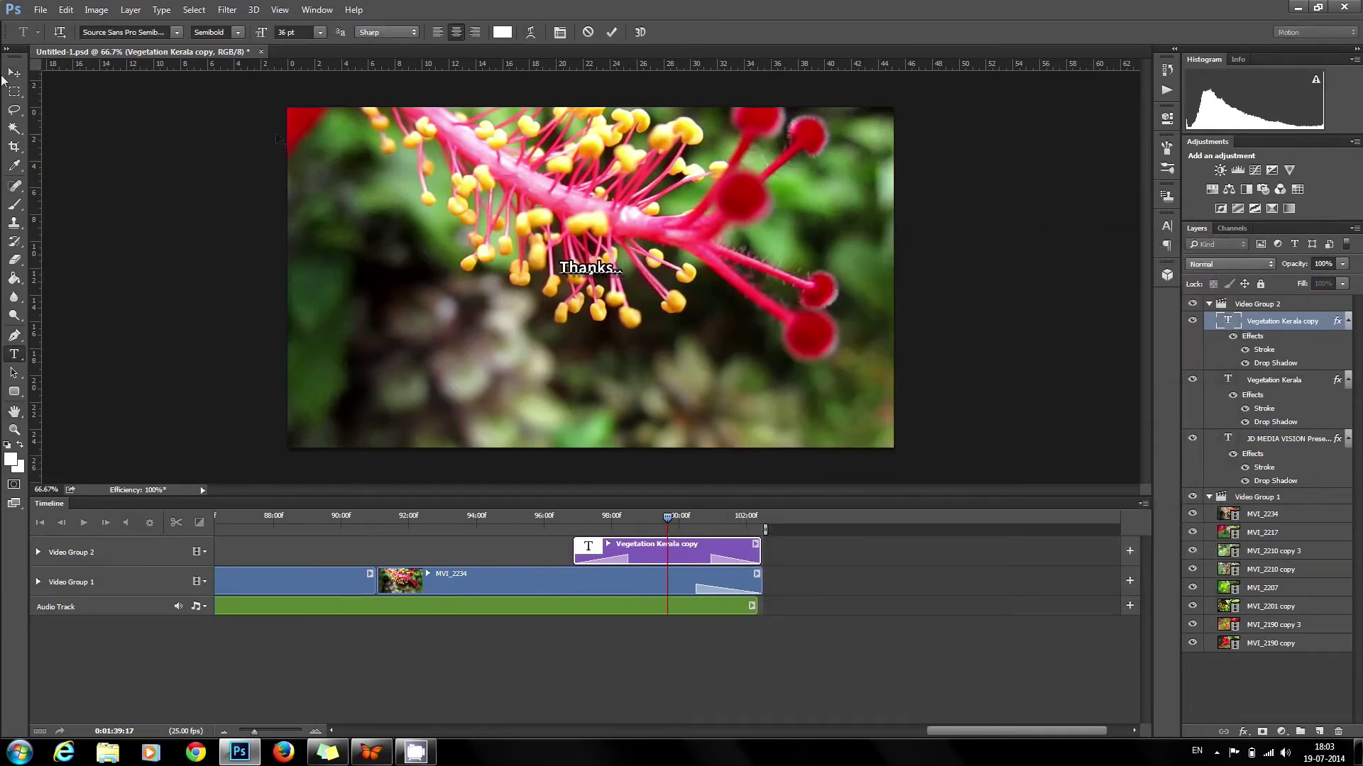
pyautogui.click(14, 72)
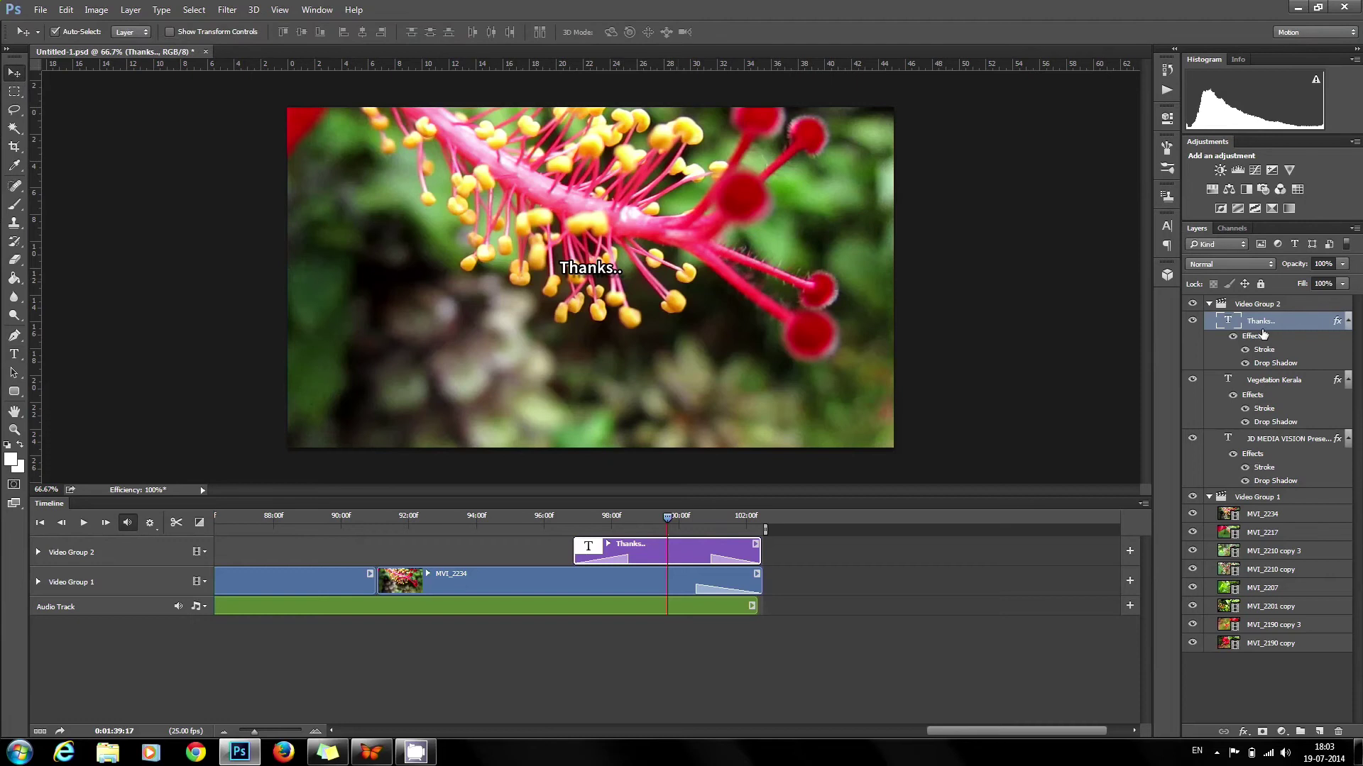
# Add a pinkish-purple Color Overlay in Normal mode at 100% opacity to the "Thanks.." title layer.
pyautogui.doubleClick(1336, 322)
pyautogui.click(788, 411)
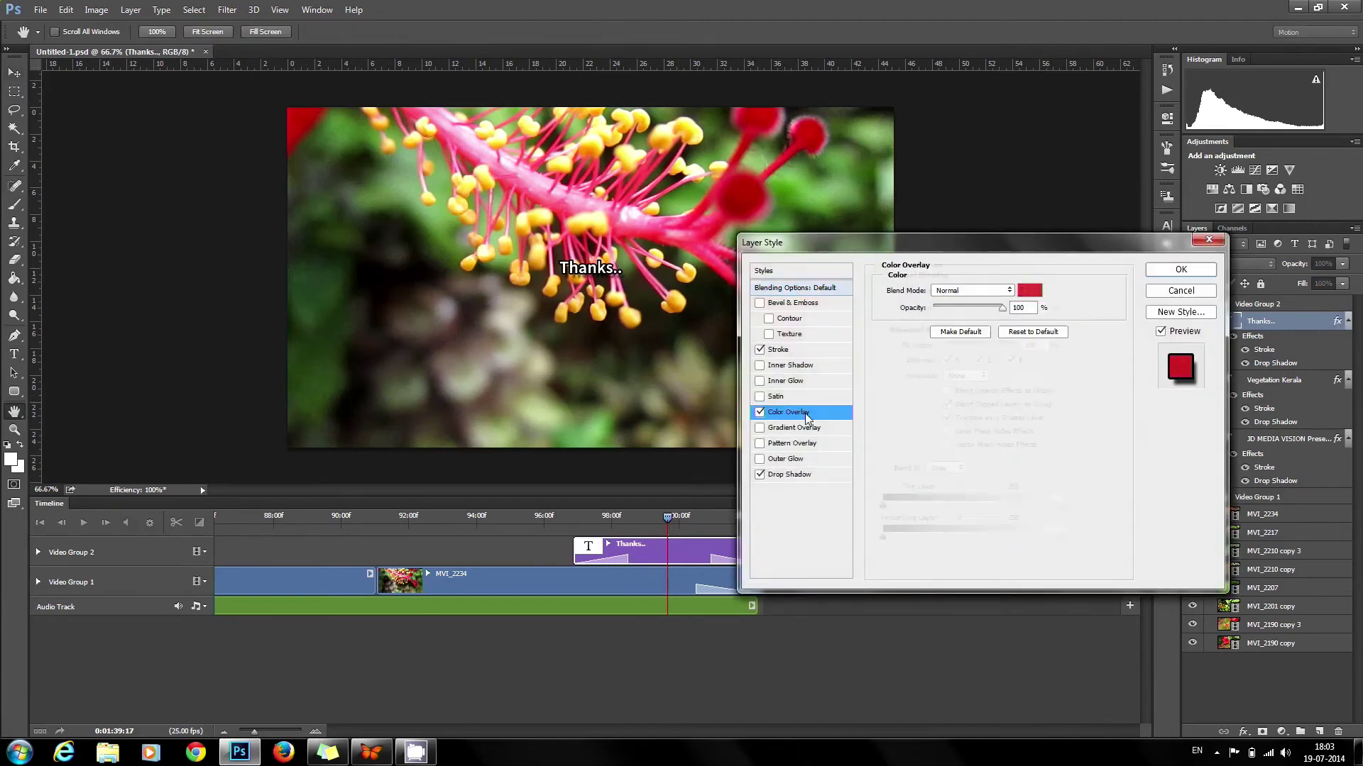
pyautogui.click(1029, 291)
pyautogui.moveTo(411, 91); pyautogui.dragTo(313, 298)
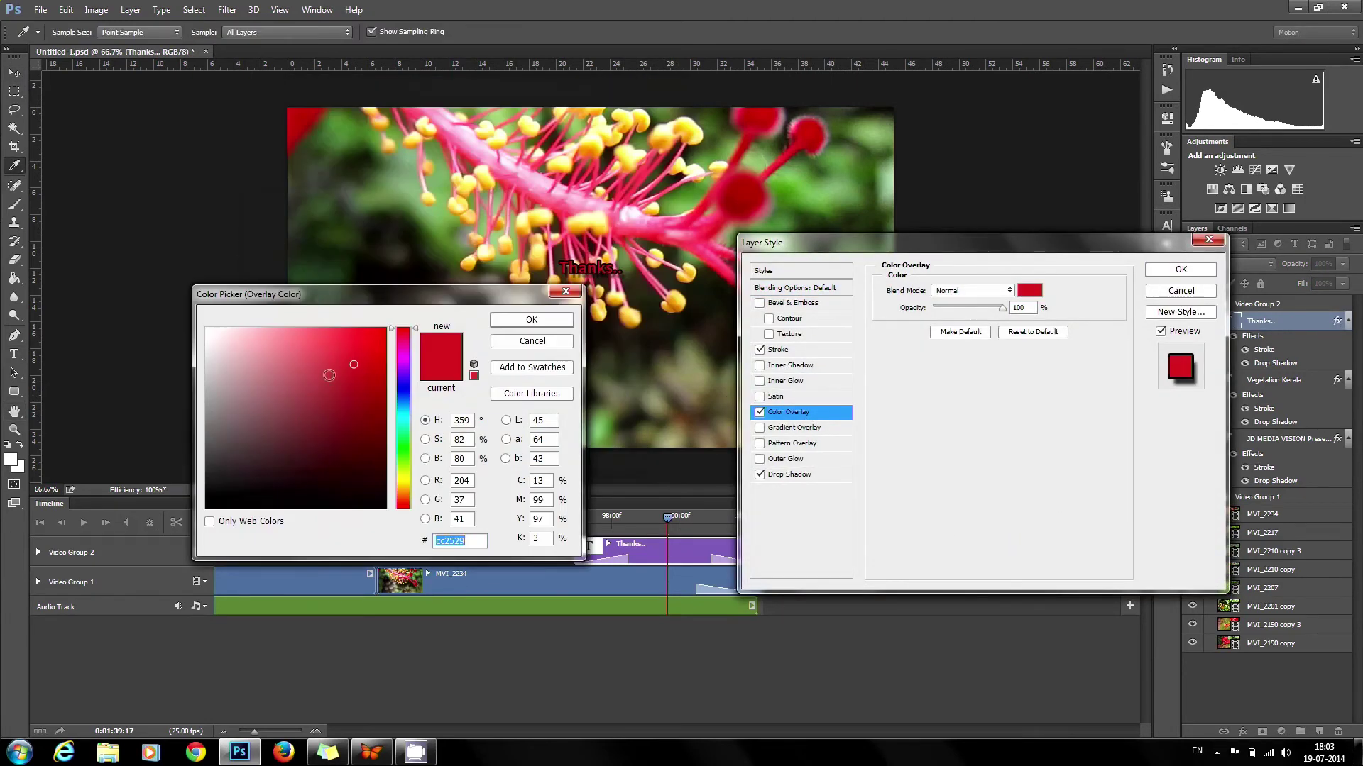
pyautogui.moveTo(404, 413); pyautogui.dragTo(404, 483)
pyautogui.click(296, 328)
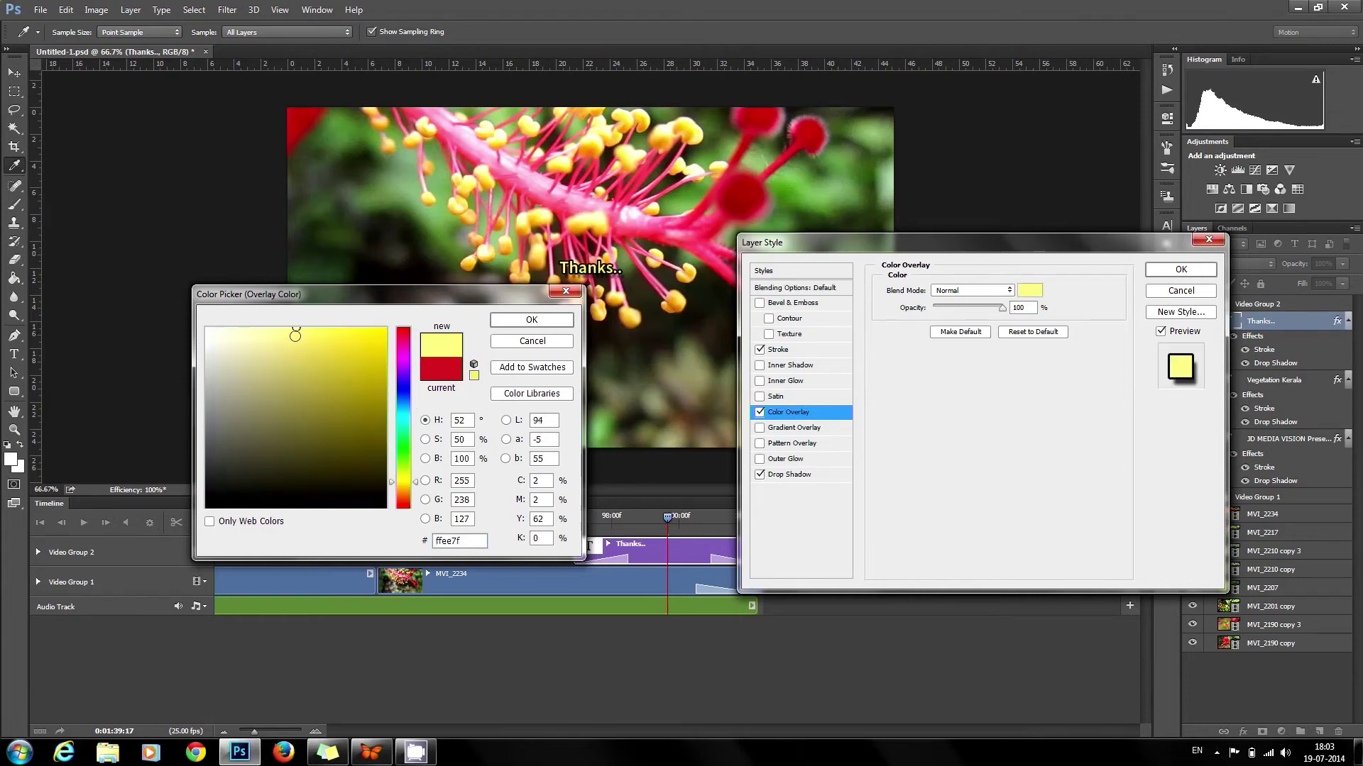
pyautogui.click(440, 369)
pyautogui.click(531, 319)
pyautogui.click(1180, 269)
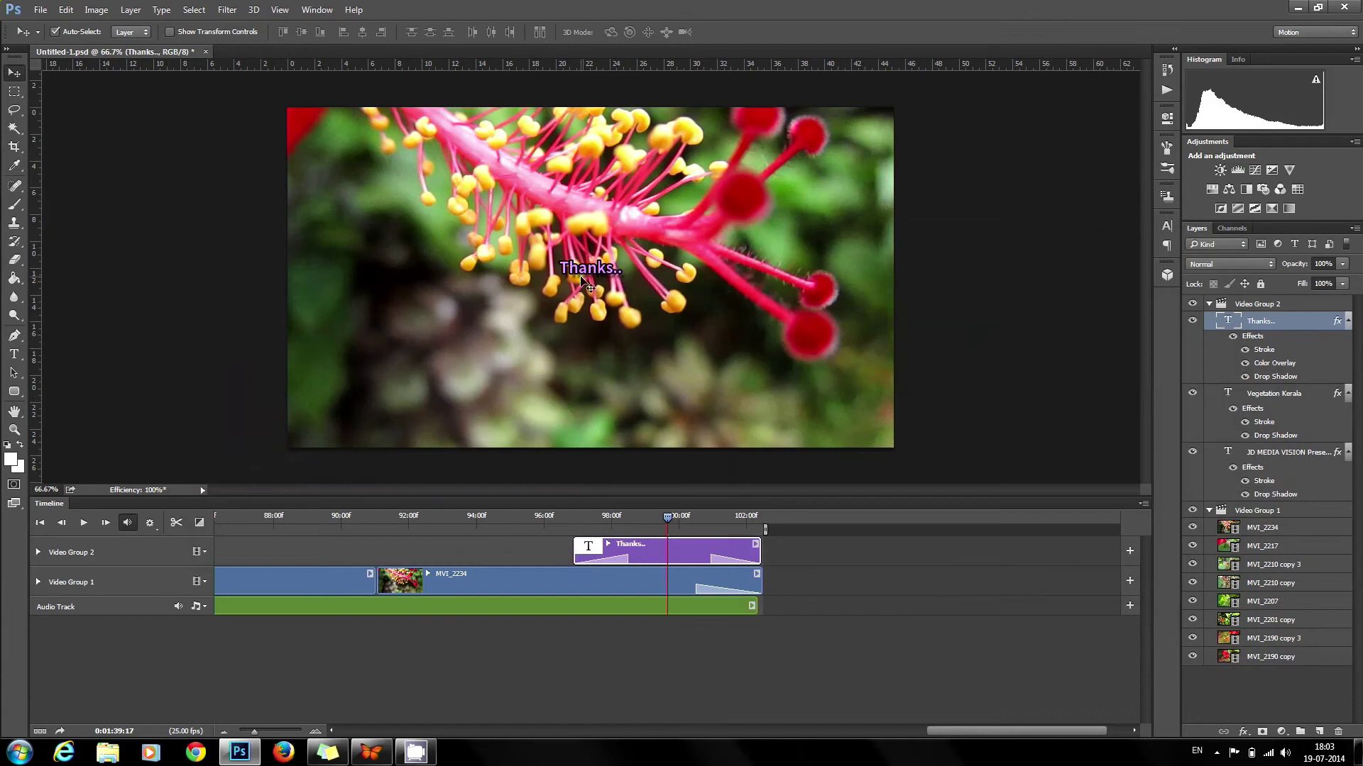
# Scale the "Thanks.." title up to about twice its size and preview it from the start of its clip.
pyautogui.hotkey('ctrl', 't')
pyautogui.moveTo(623, 279); pyautogui.dragTo(674, 298)
pyautogui.press('Return')
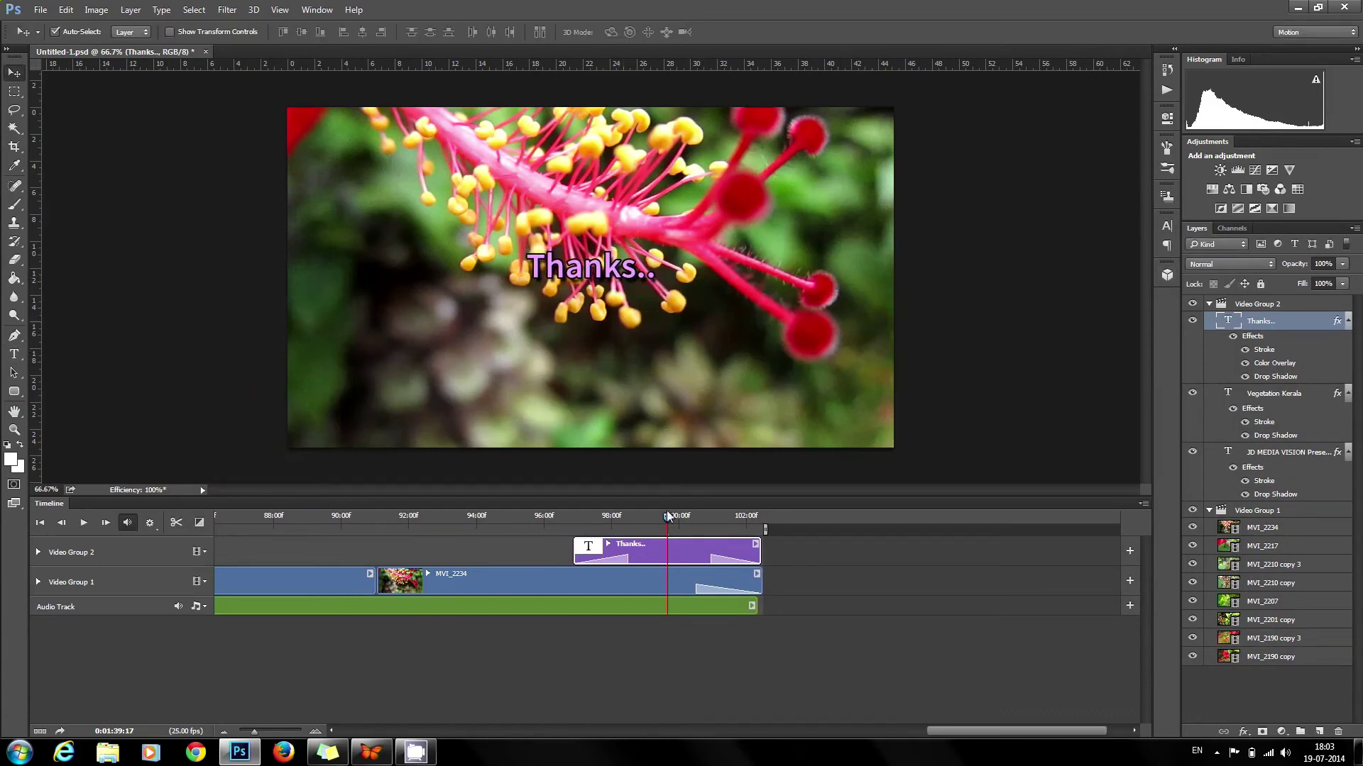
pyautogui.moveTo(667, 516); pyautogui.dragTo(568, 516)
pyautogui.press('space')
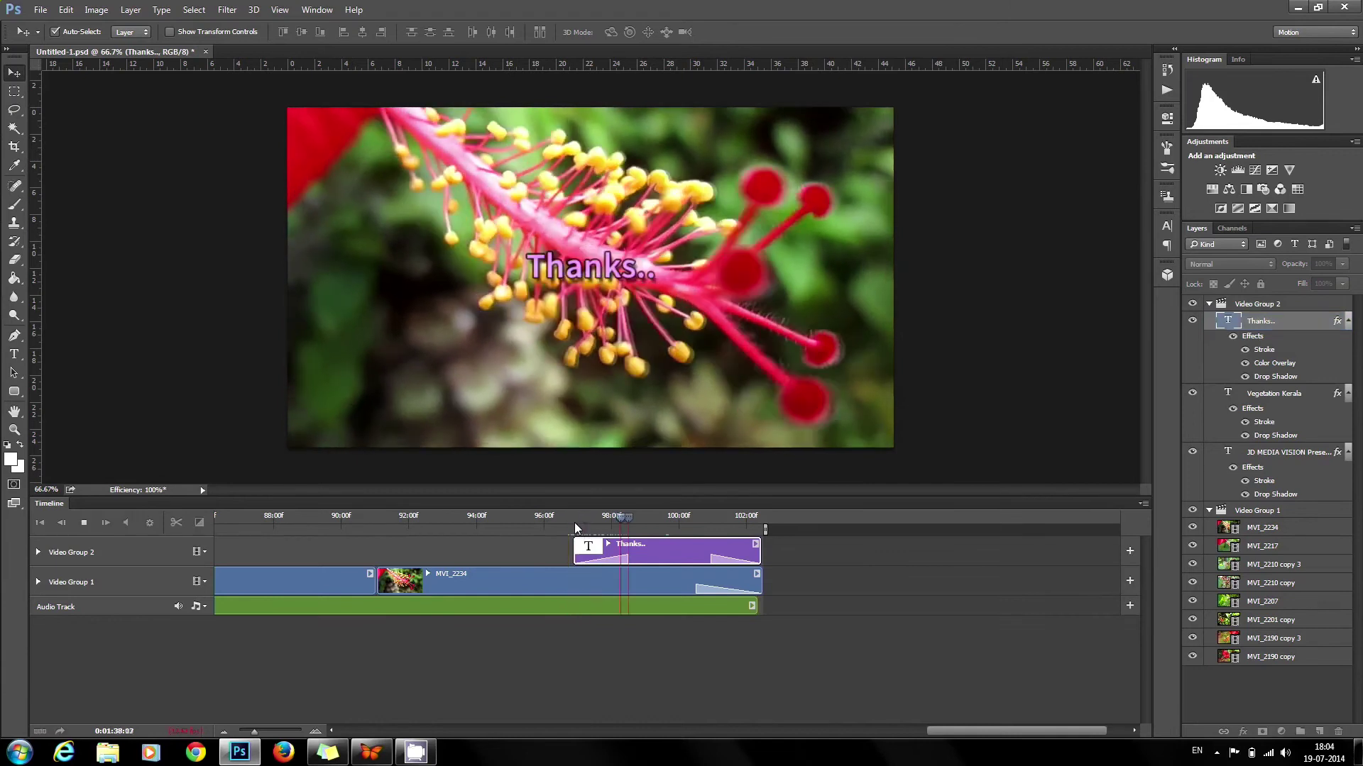
# Shift the "Thanks.." clip earlier so it ends at about 101.8 s, and trim its start to about 98.6 s.
pyautogui.click(738, 522)
pyautogui.moveTo(724, 547); pyautogui.dragTo(706, 546)
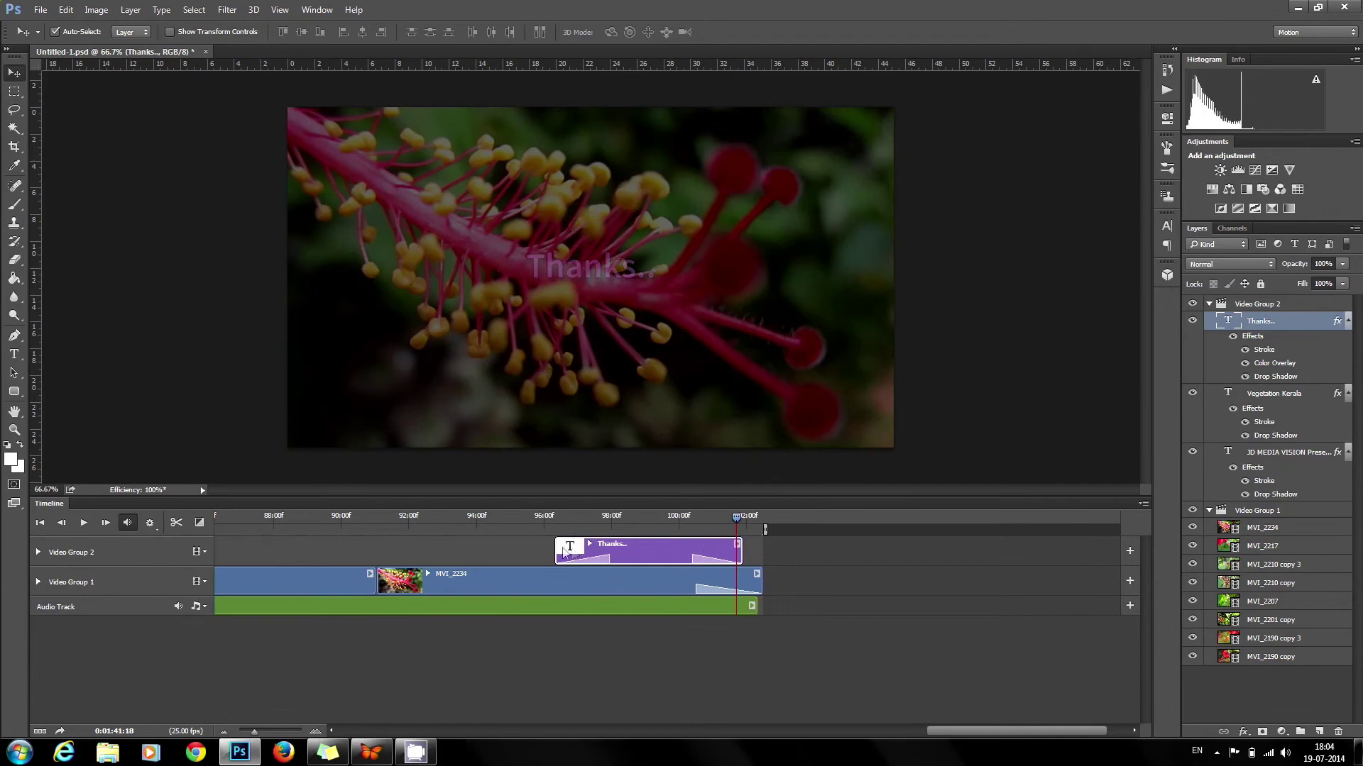
pyautogui.moveTo(557, 553); pyautogui.dragTo(632, 553)
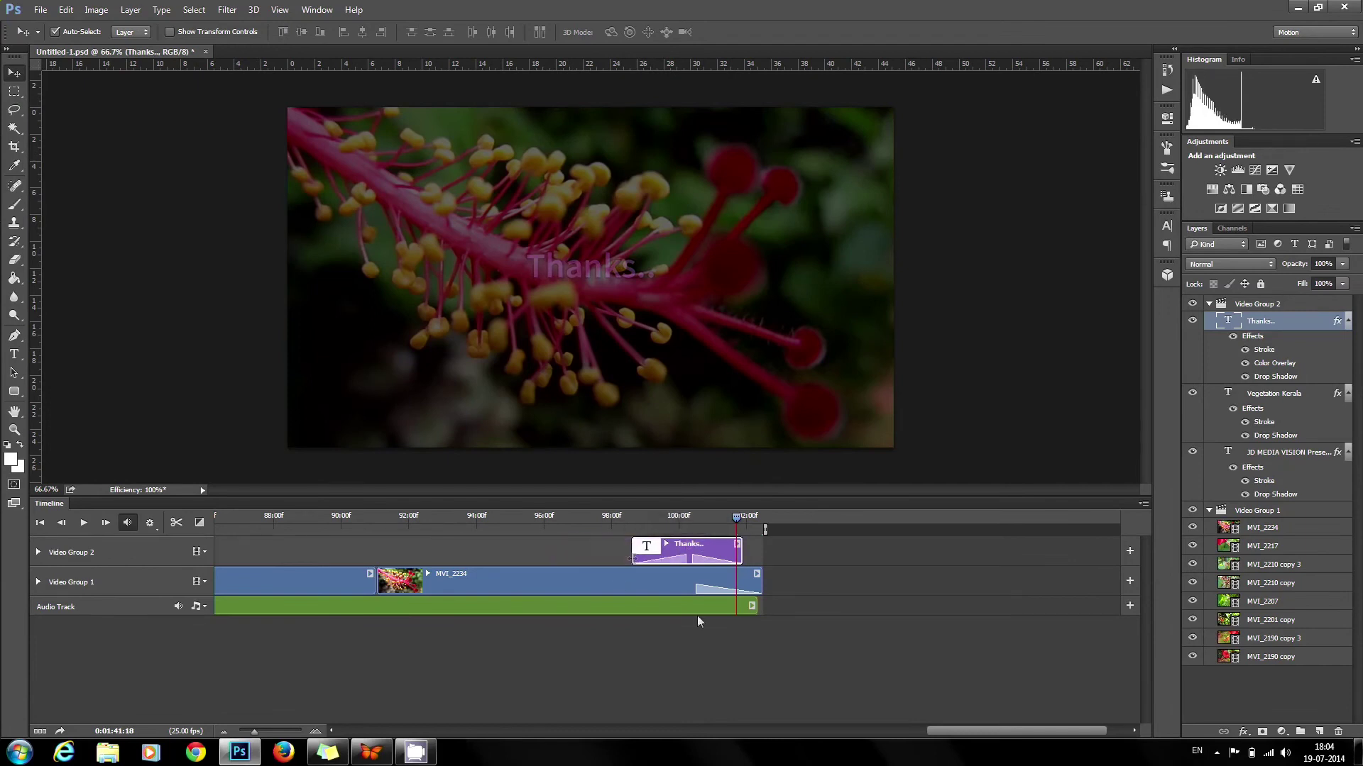
# Lengthen the closing fade to black on the last video clip to about 3.7 s and preview the ending.
pyautogui.moveTo(695, 590); pyautogui.dragTo(634, 590)
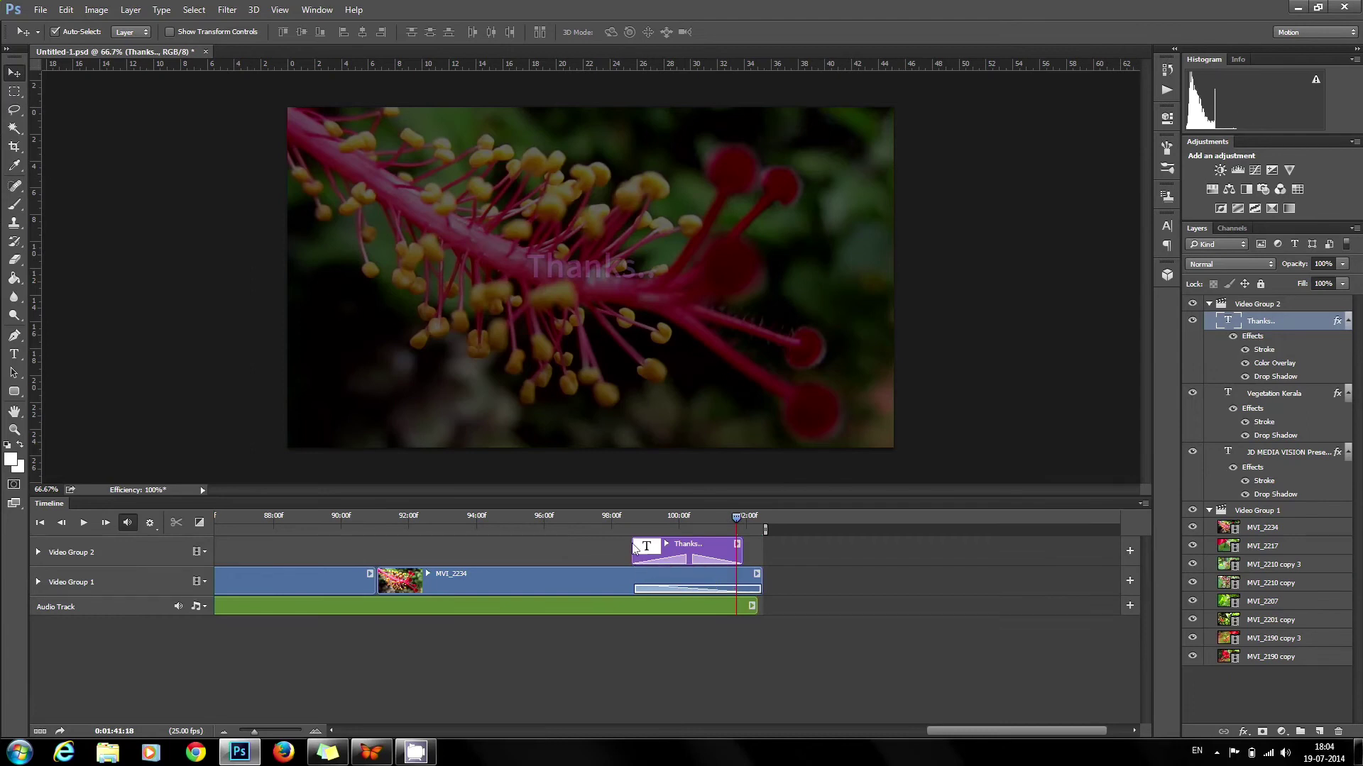
pyautogui.click(615, 518)
pyautogui.press('space')
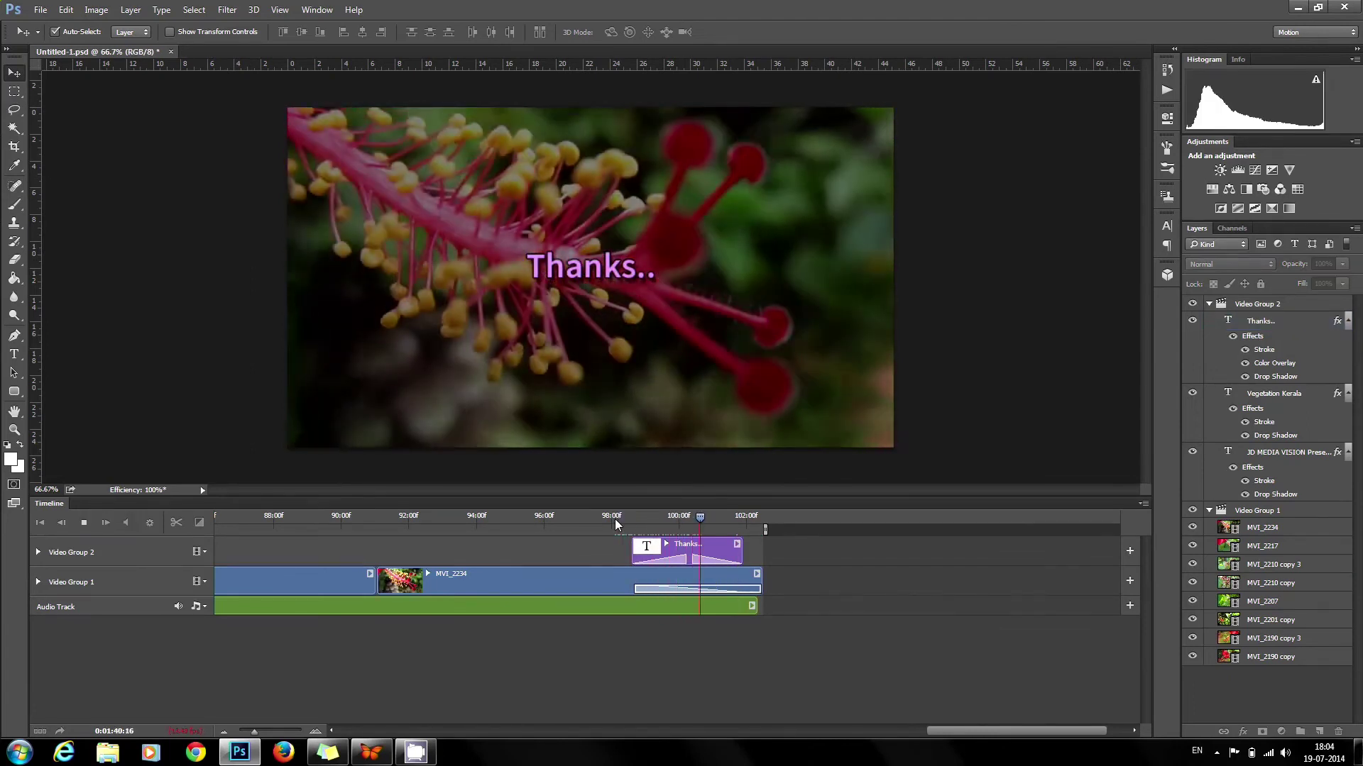
# Shift the "JD MEDIA VISION Presents" title clip to start about 0.4 s into the video, and return to the beginning.
pyautogui.moveTo(292, 553); pyautogui.dragTo(304, 552)
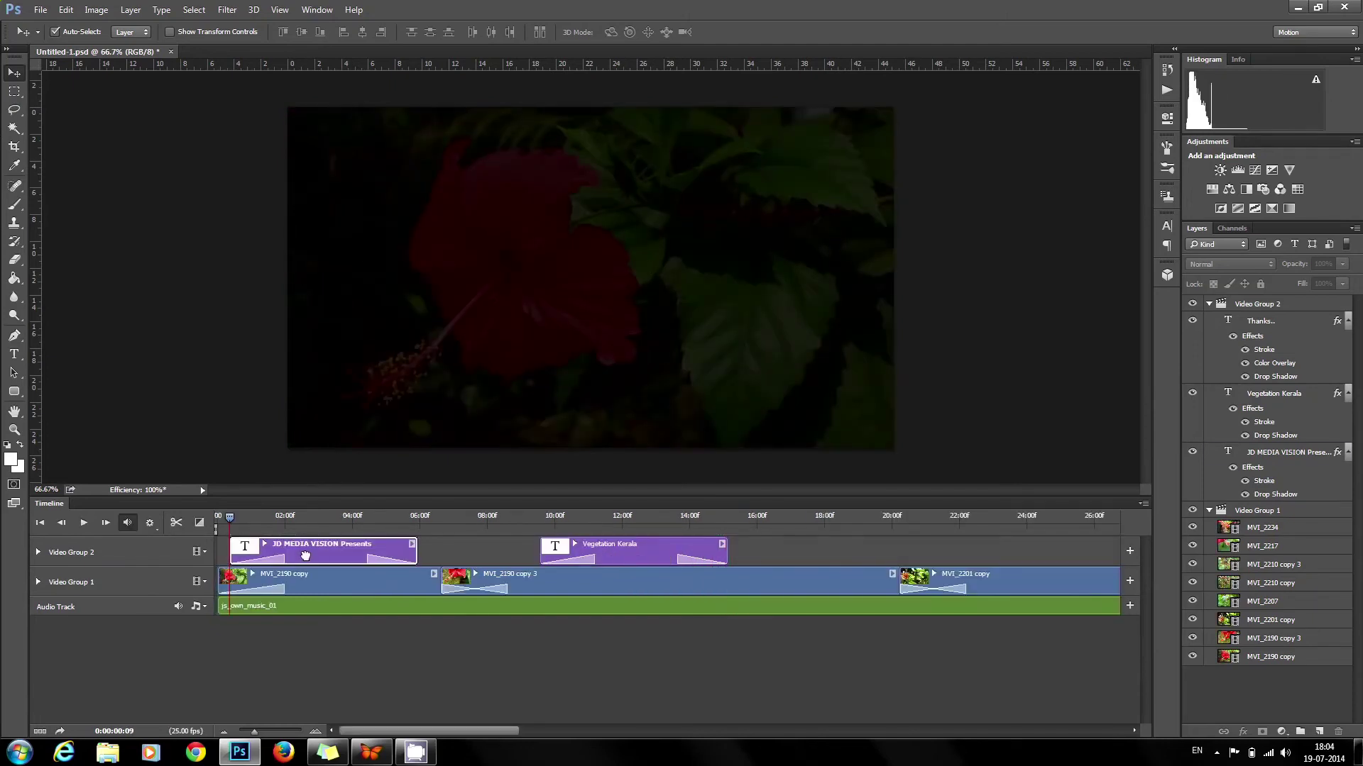
pyautogui.click(216, 522)
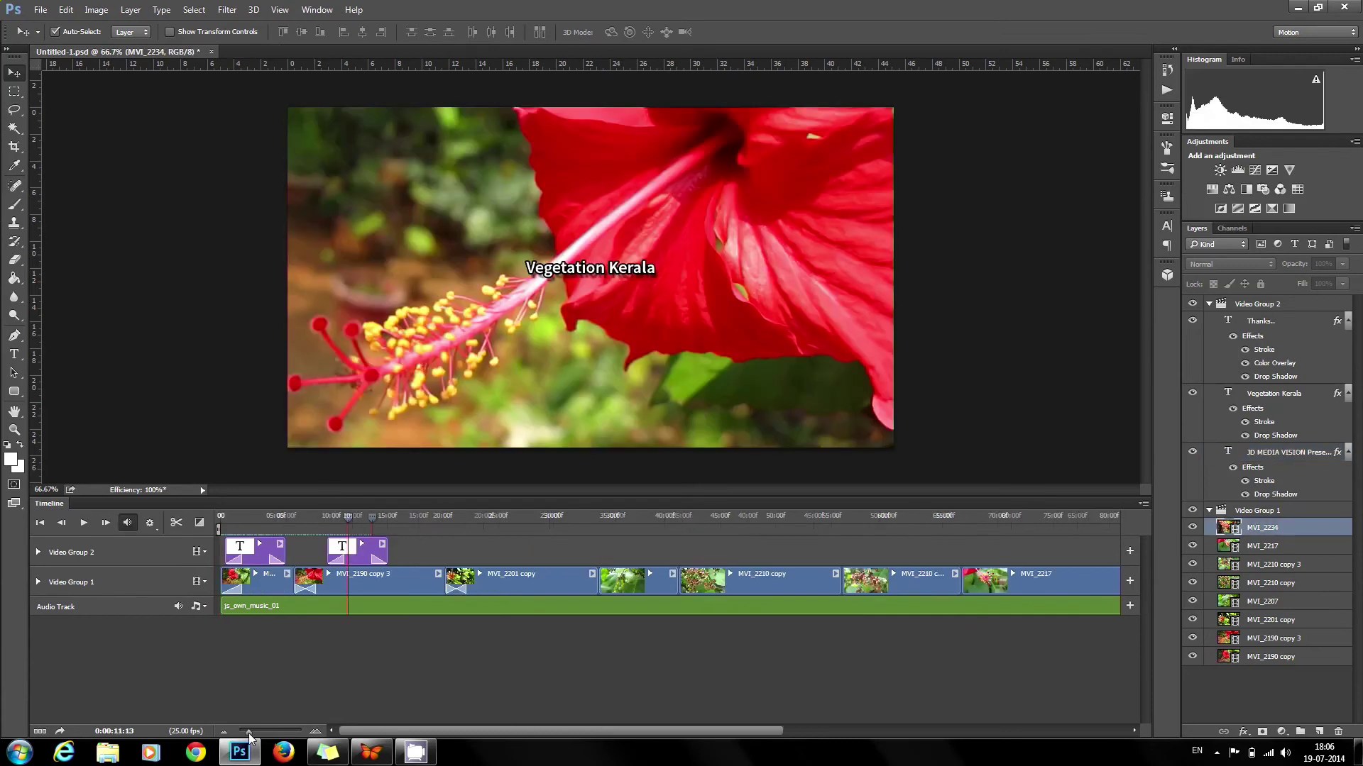
# Set up a video render with Adobe Media Encoder, H.264 format and the YouTube HD 720p 25 preset.
pyautogui.moveTo(256, 732); pyautogui.dragTo(247, 731)
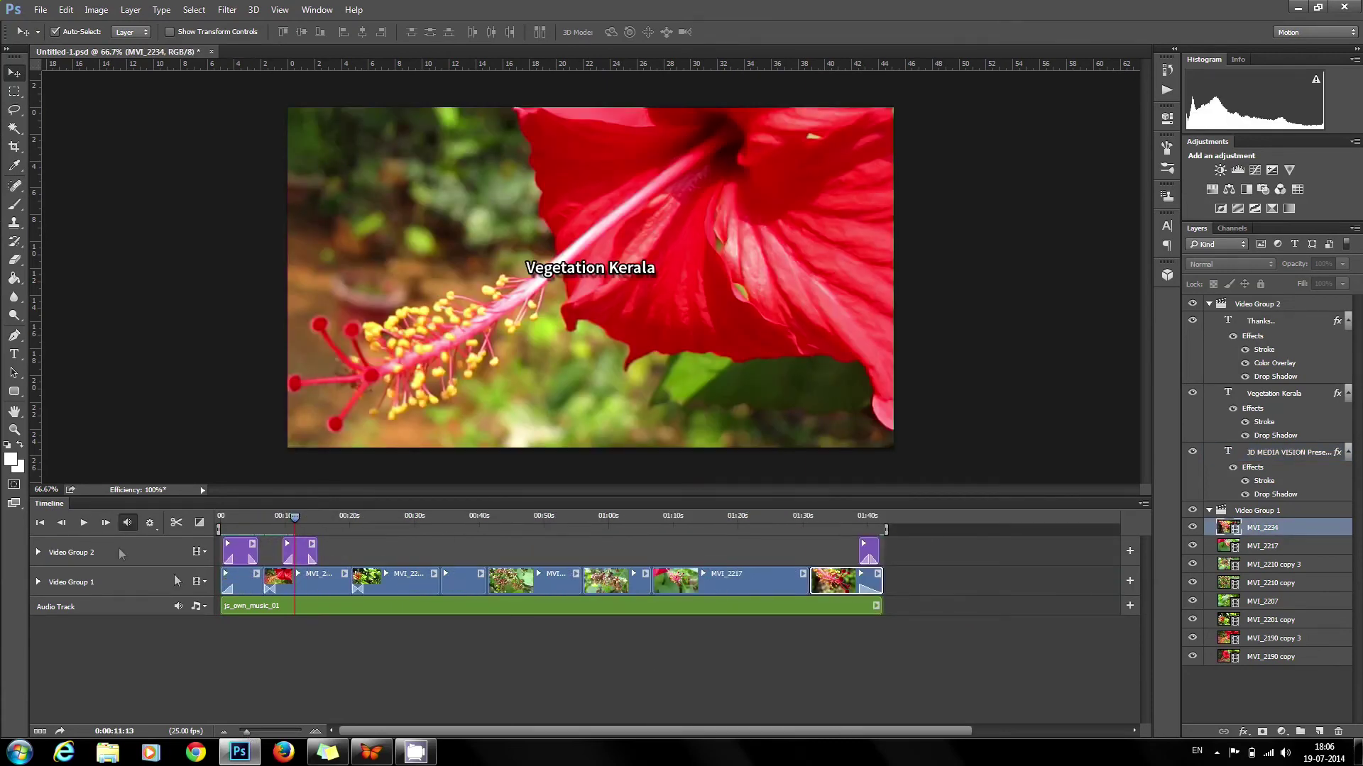
pyautogui.click(42, 12)
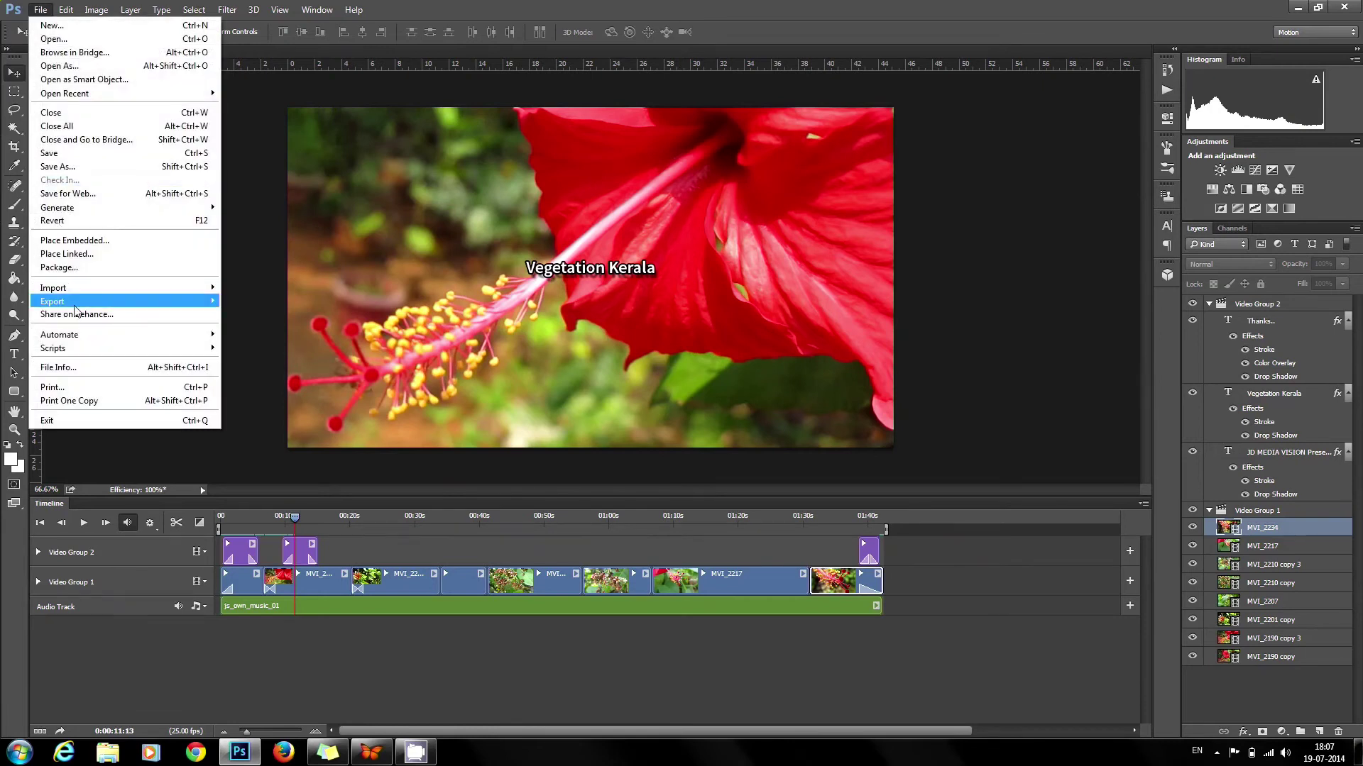
pyautogui.moveTo(143, 305)
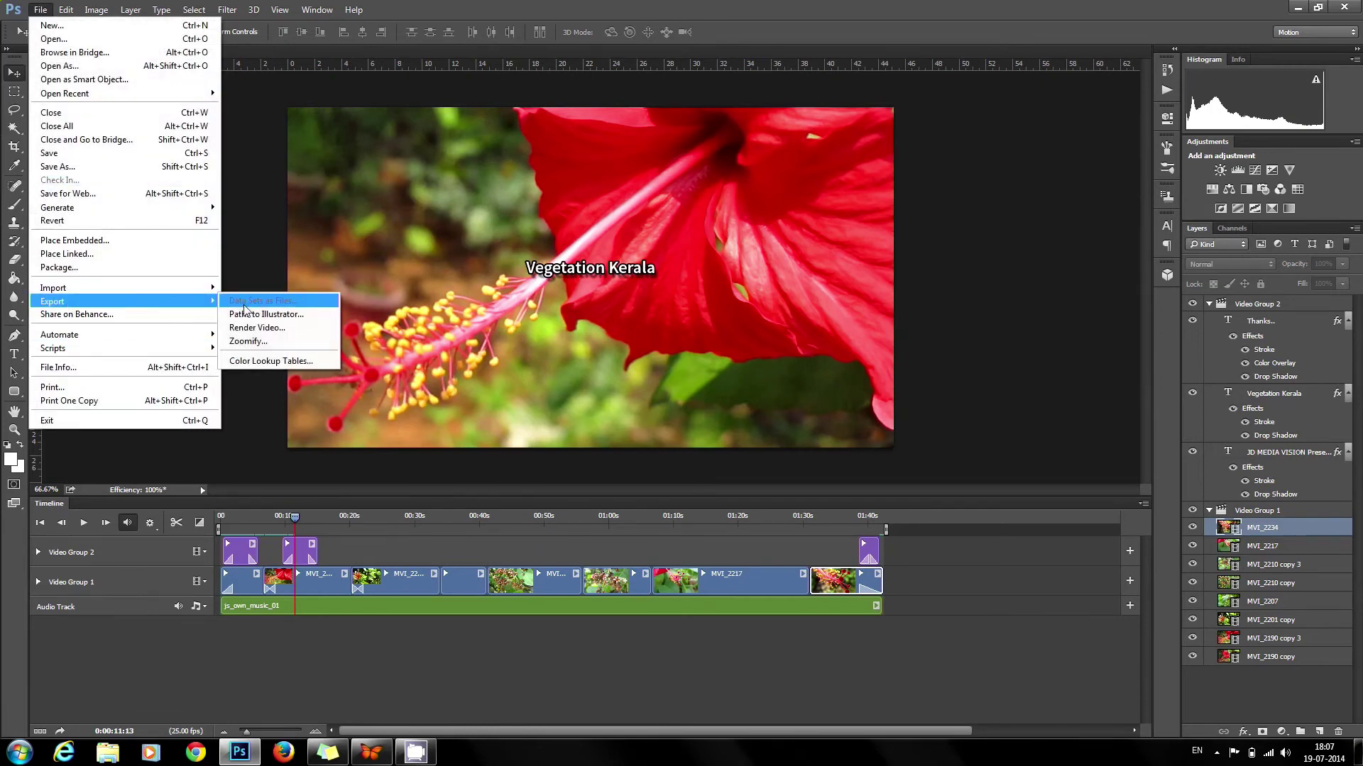
pyautogui.click(252, 339)
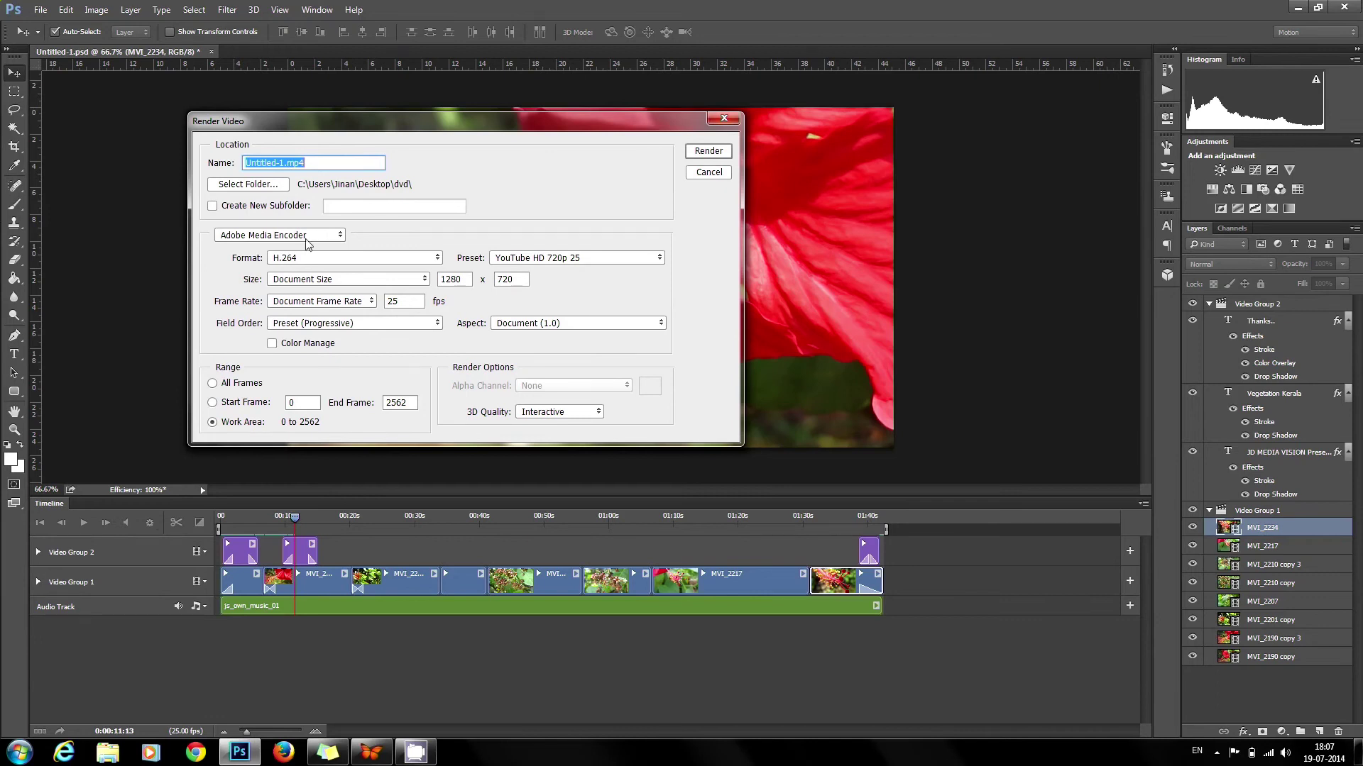
pyautogui.click(315, 259)
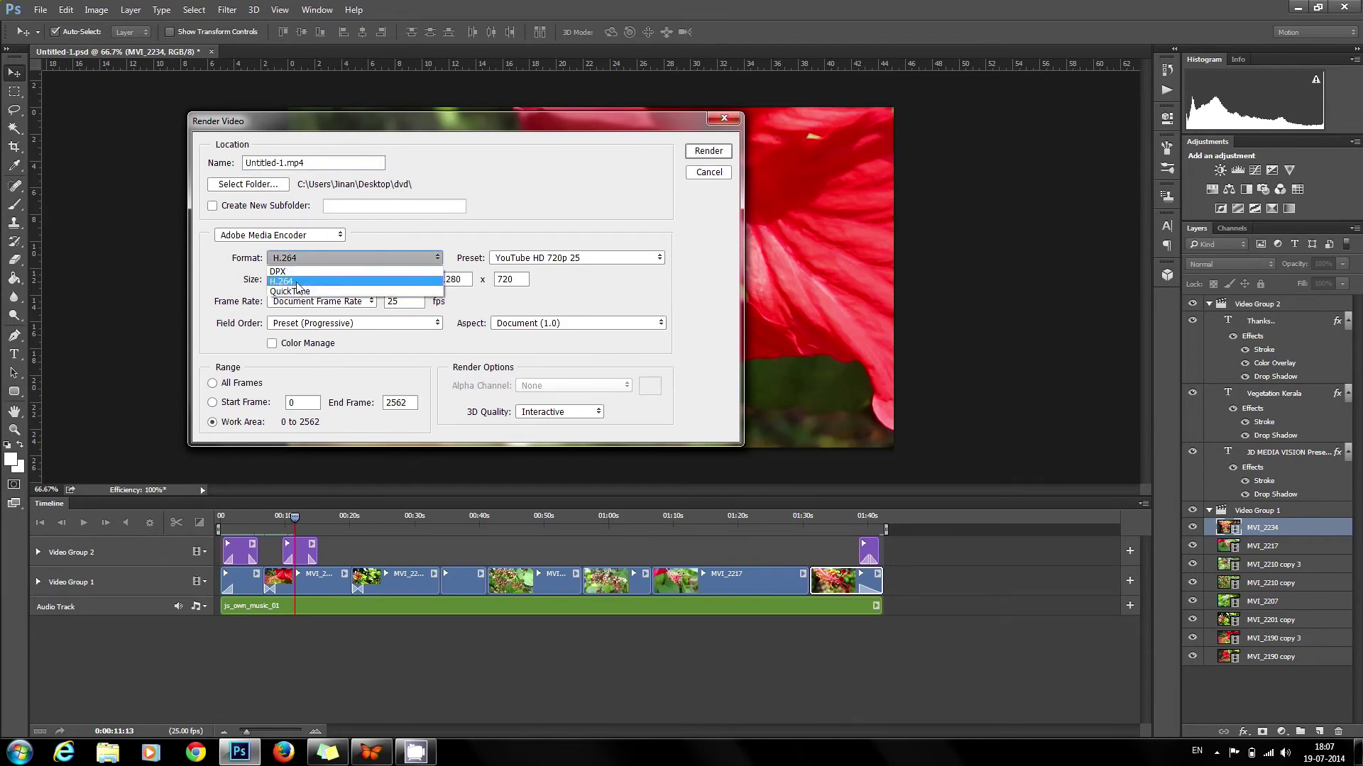
pyautogui.click(298, 282)
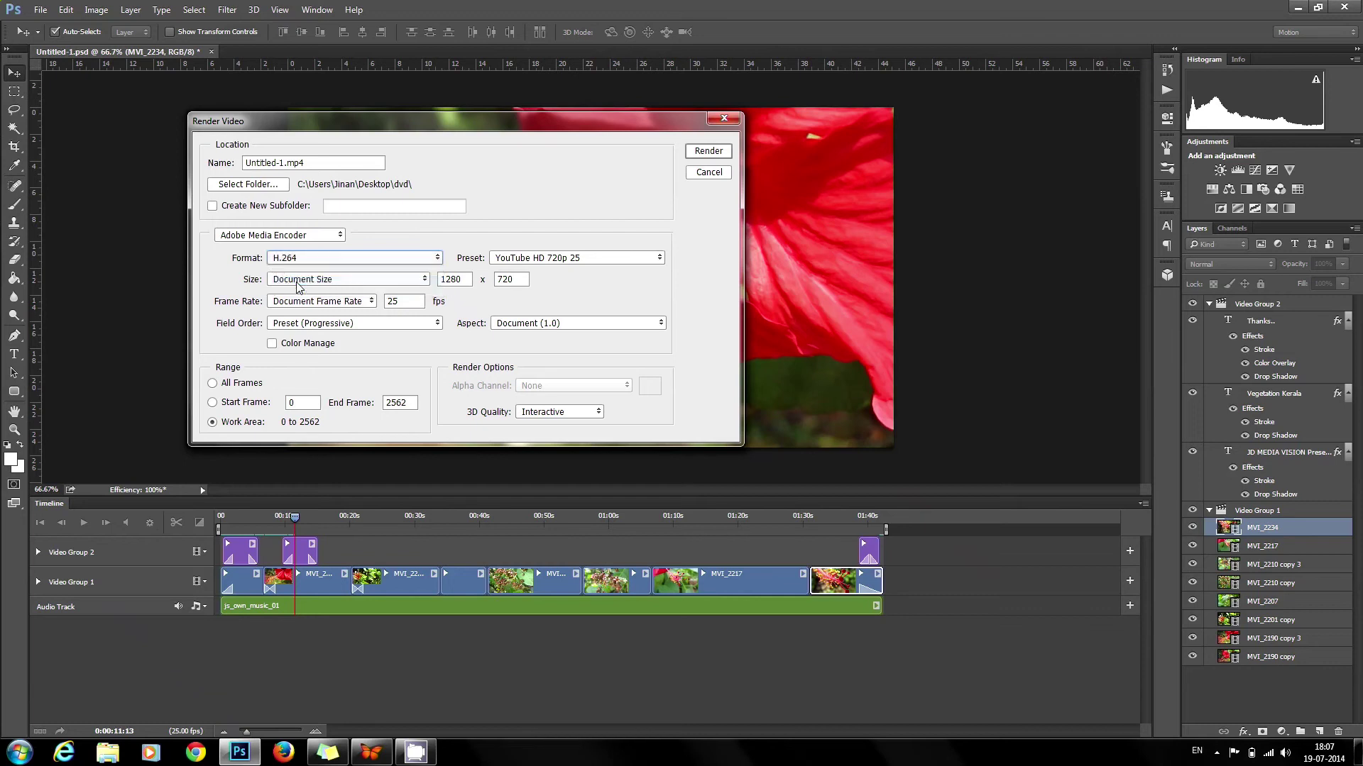
pyautogui.click(538, 263)
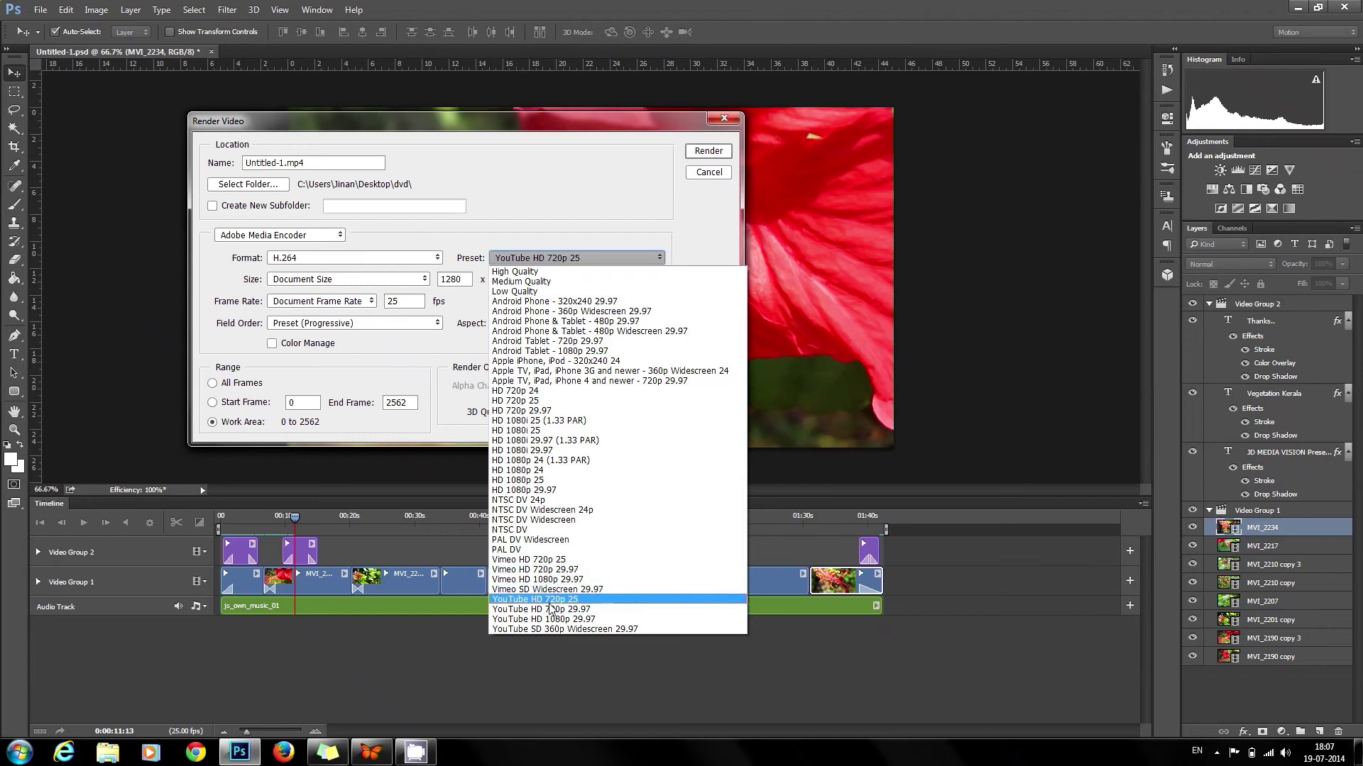
pyautogui.click(553, 606)
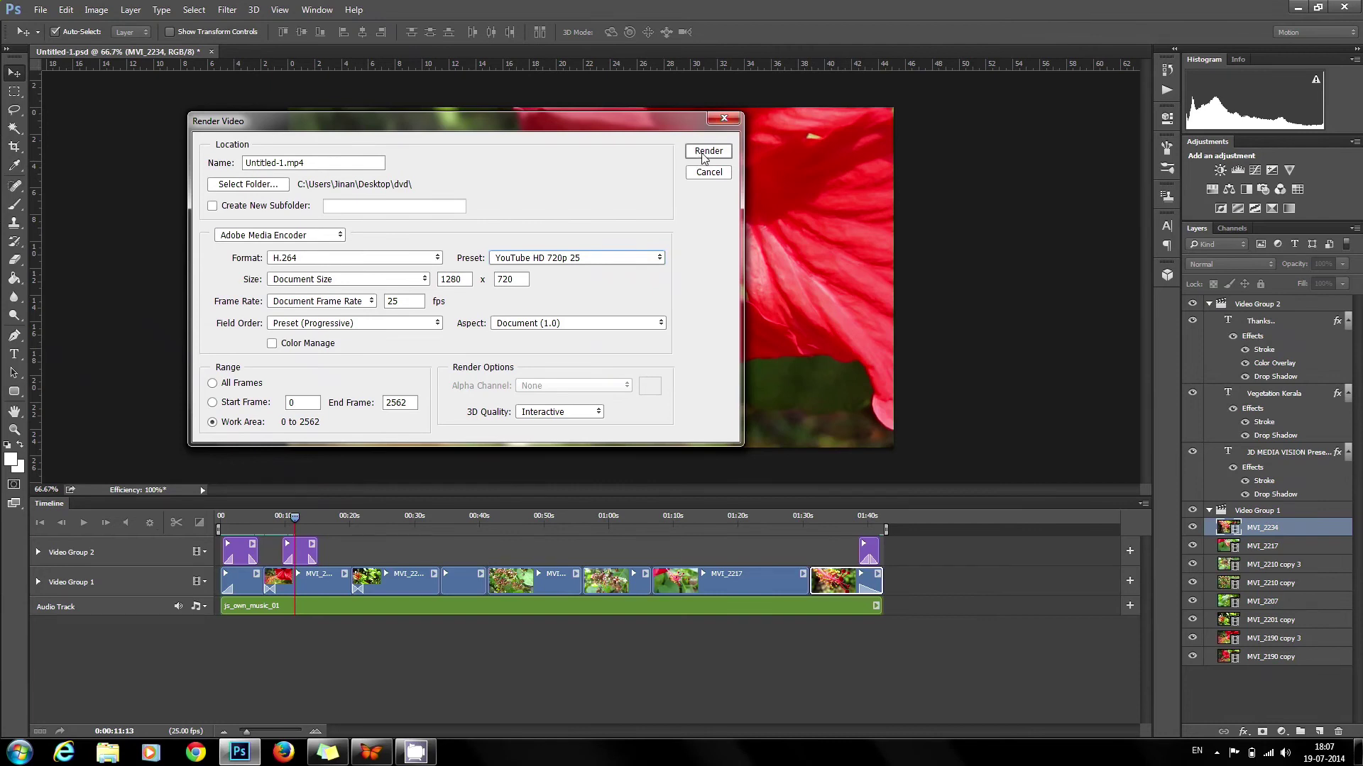
# Name the output file Vegetaion_Kerala_01 and render the video.
pyautogui.moveTo(284, 161); pyautogui.dragTo(213, 164)
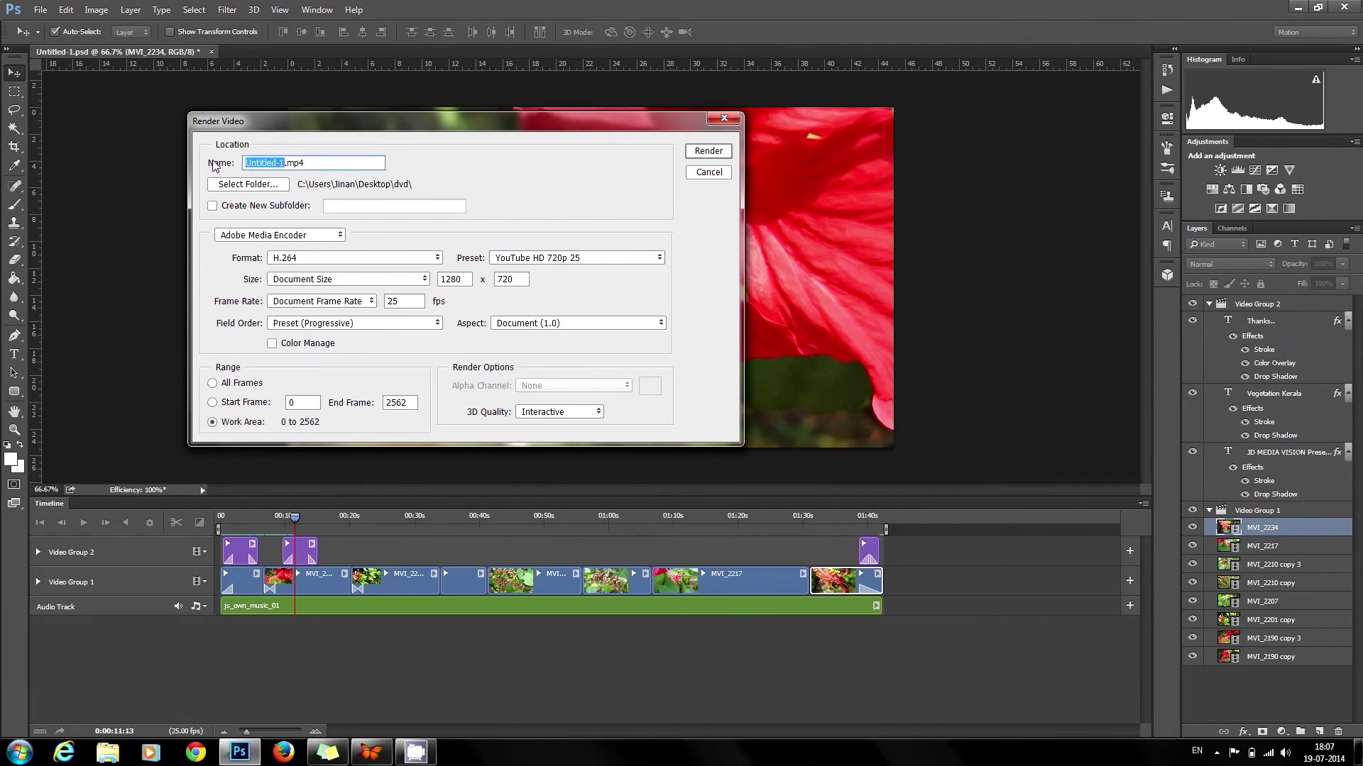
pyautogui.write('Kegetaion_Kerala')
pyautogui.click(698, 158)
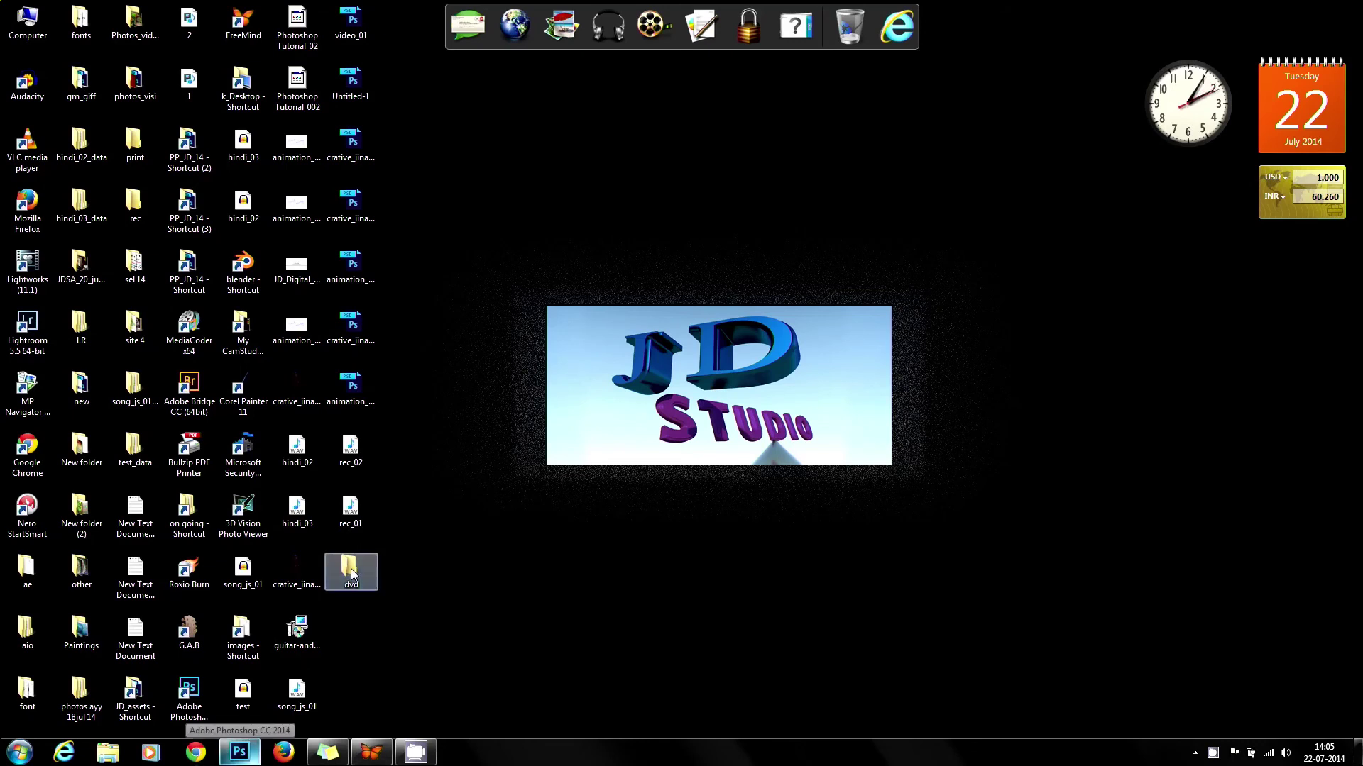
# Open the dvd folder on the desktop and play the rendered Vegetaion_Kerala_01 video.
pyautogui.doubleClick(352, 573)
pyautogui.doubleClick(169, 649)
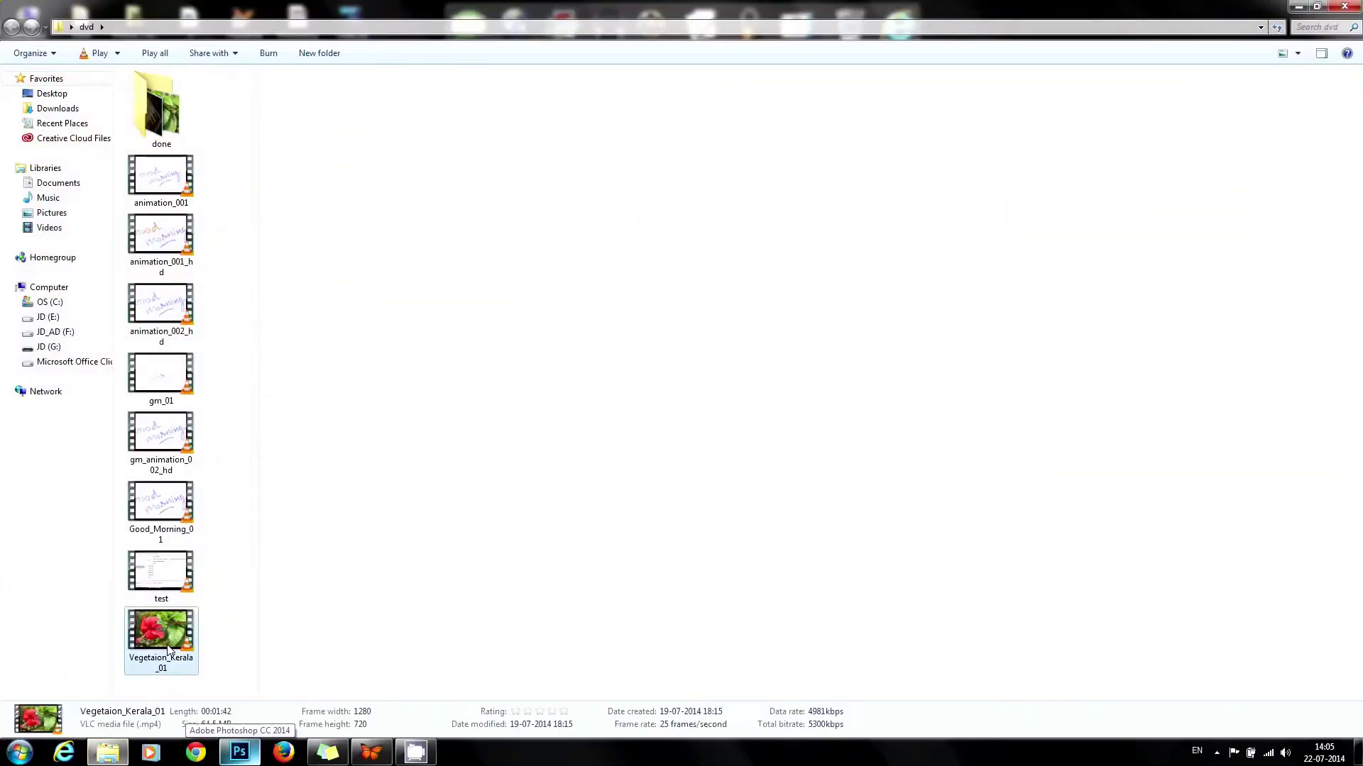